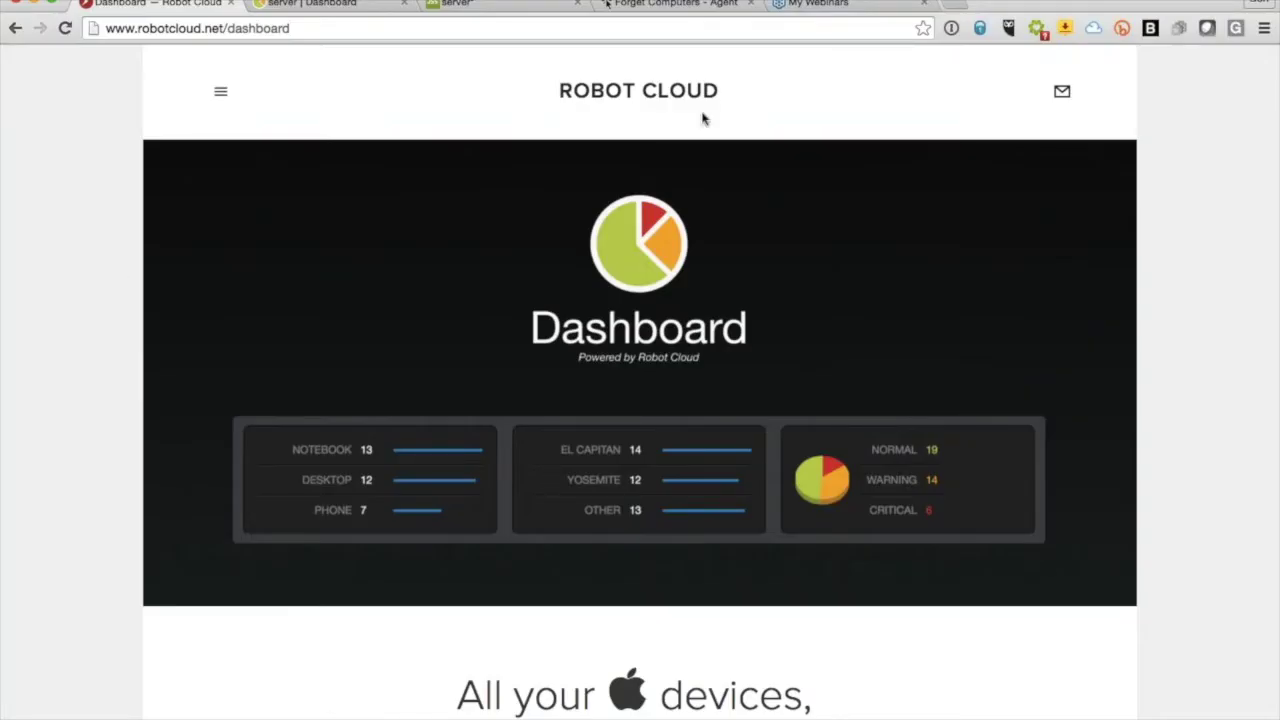
# Read through the Dashboard product page, covering its overview, groupings and top features
pyautogui.moveTo(626, 100)
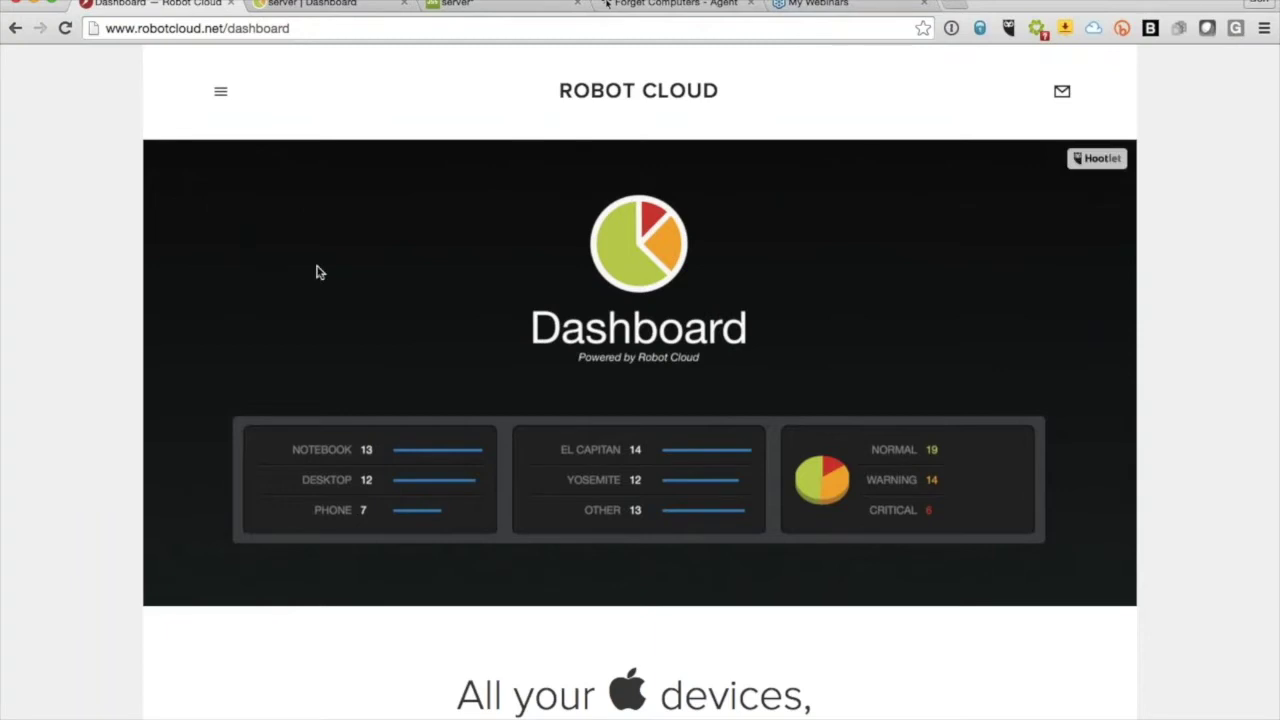
pyautogui.scroll(-5, 316, 271)
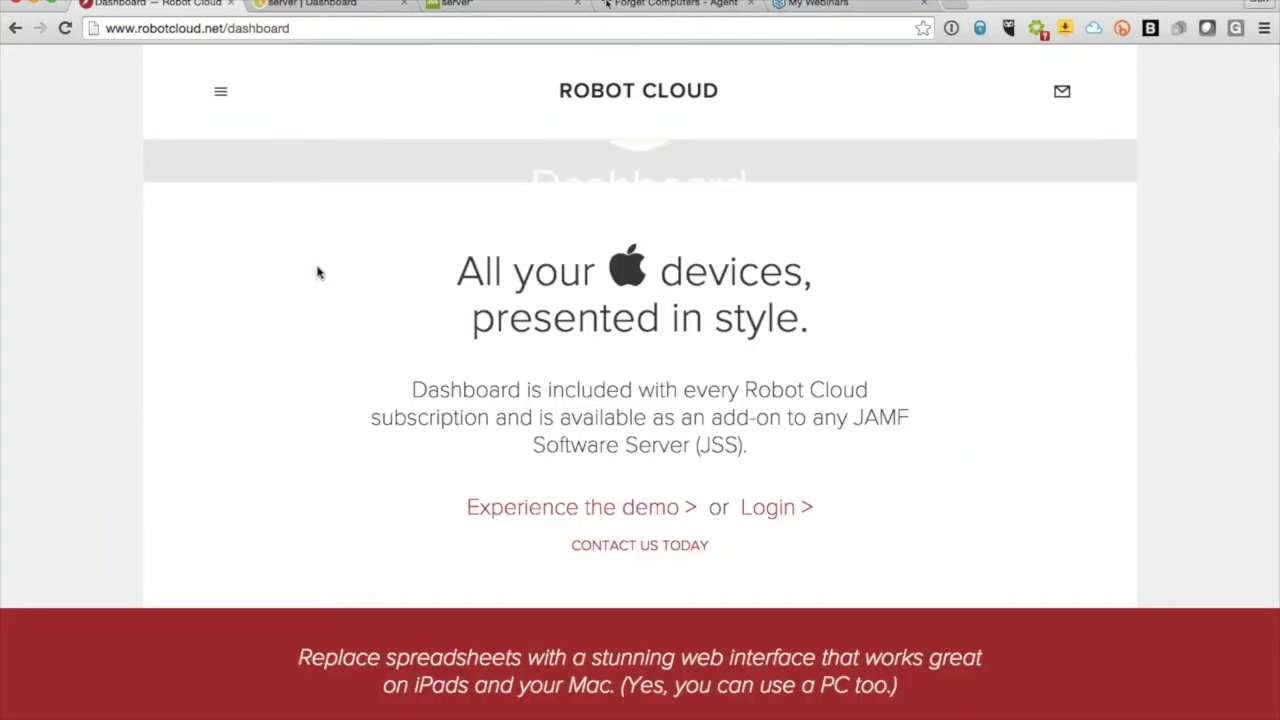
pyautogui.scroll(-12, 316, 271)
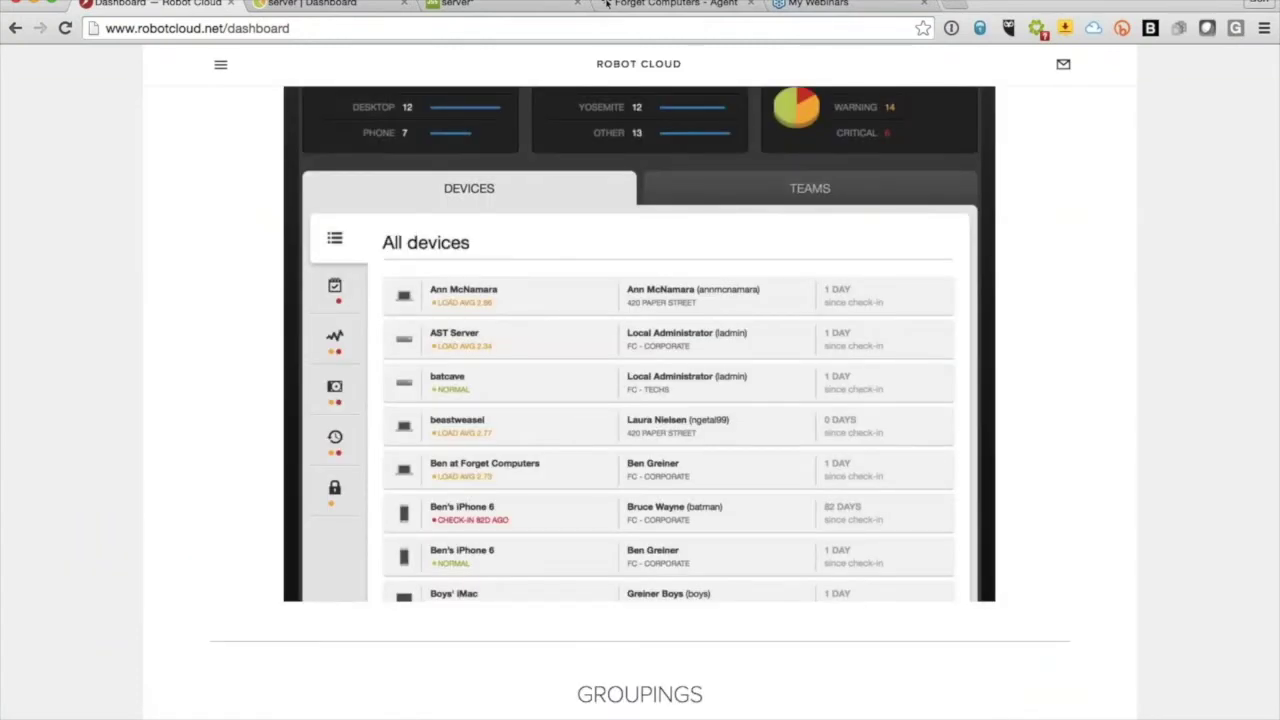
pyautogui.scroll(-3, 640, 400)
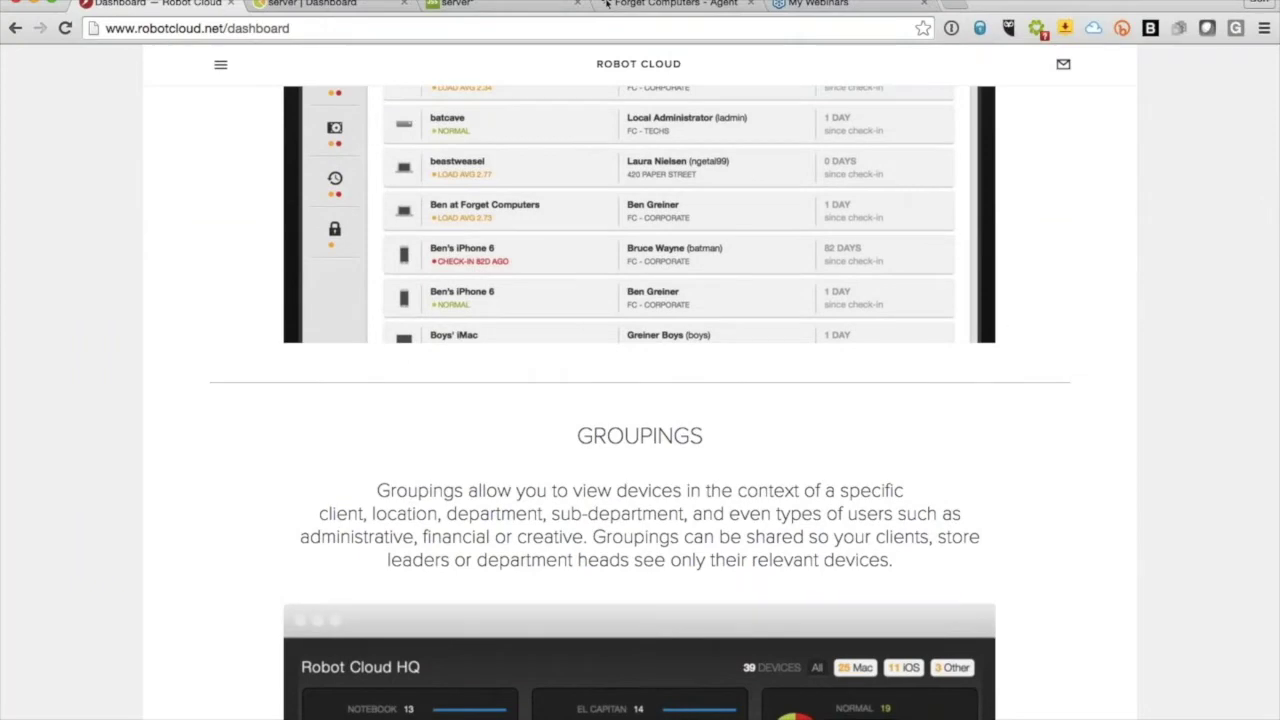
pyautogui.scroll(-7, 640, 400)
pyautogui.scroll(-5, 640, 400)
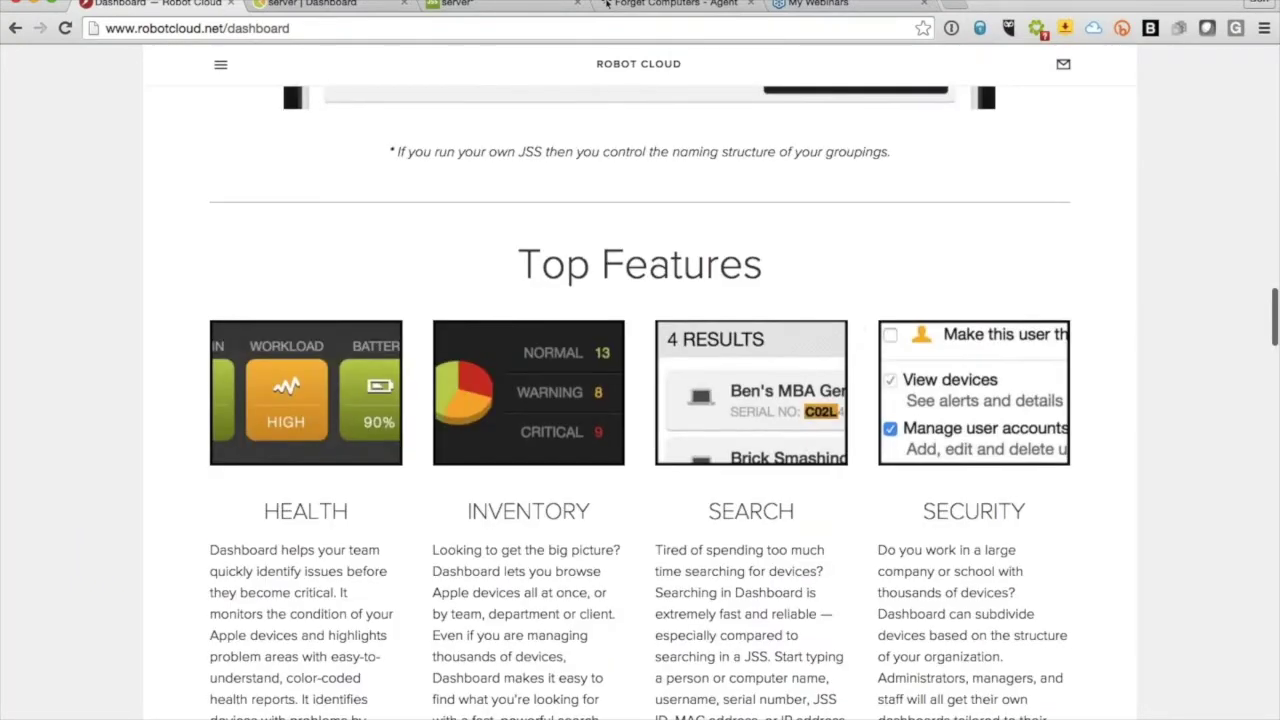
pyautogui.scroll(15, 640, 400)
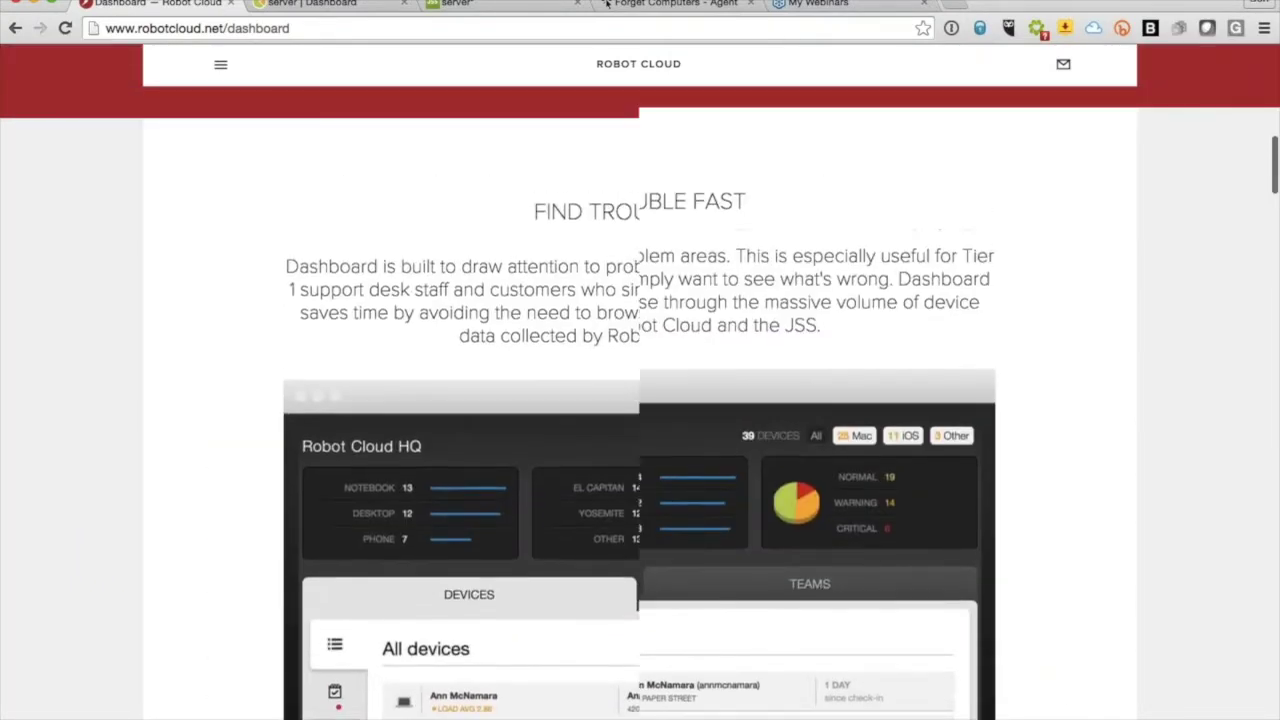
pyautogui.scroll(5, 597, 407)
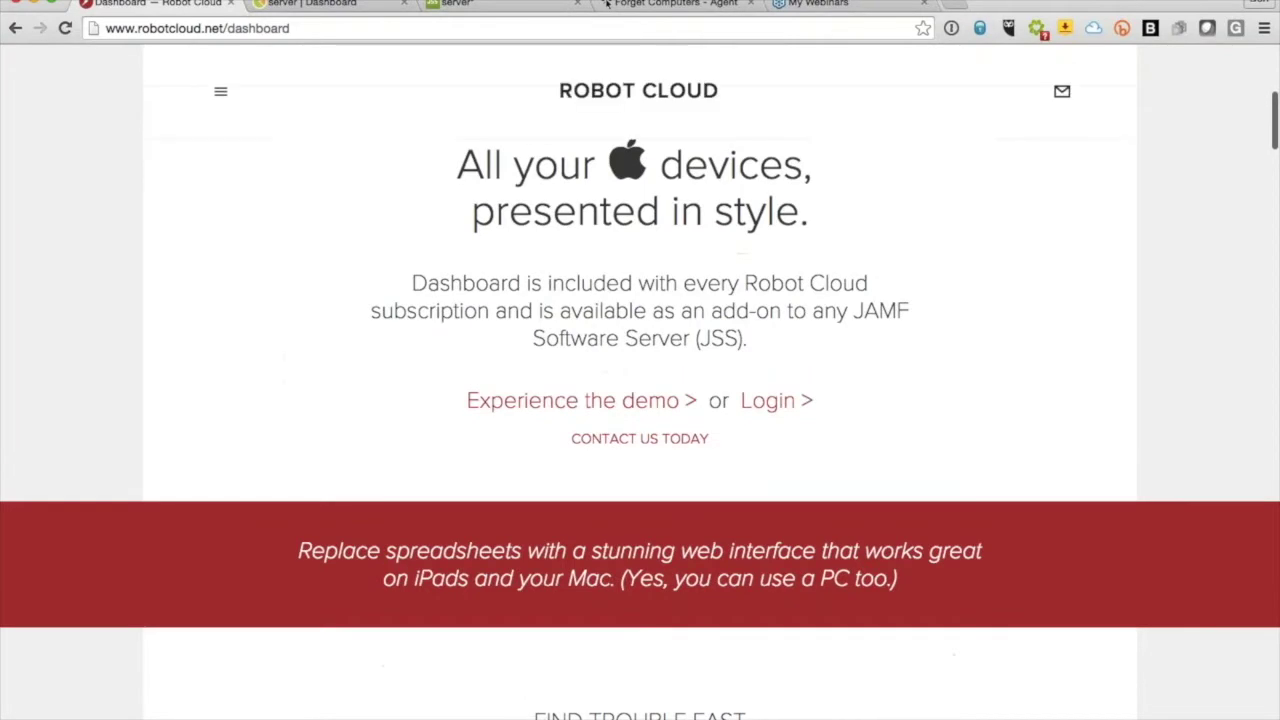
# Open the Dashboard demo and look through the list of Robot Cloud HQ teams and their alert summaries
pyautogui.click(597, 403)
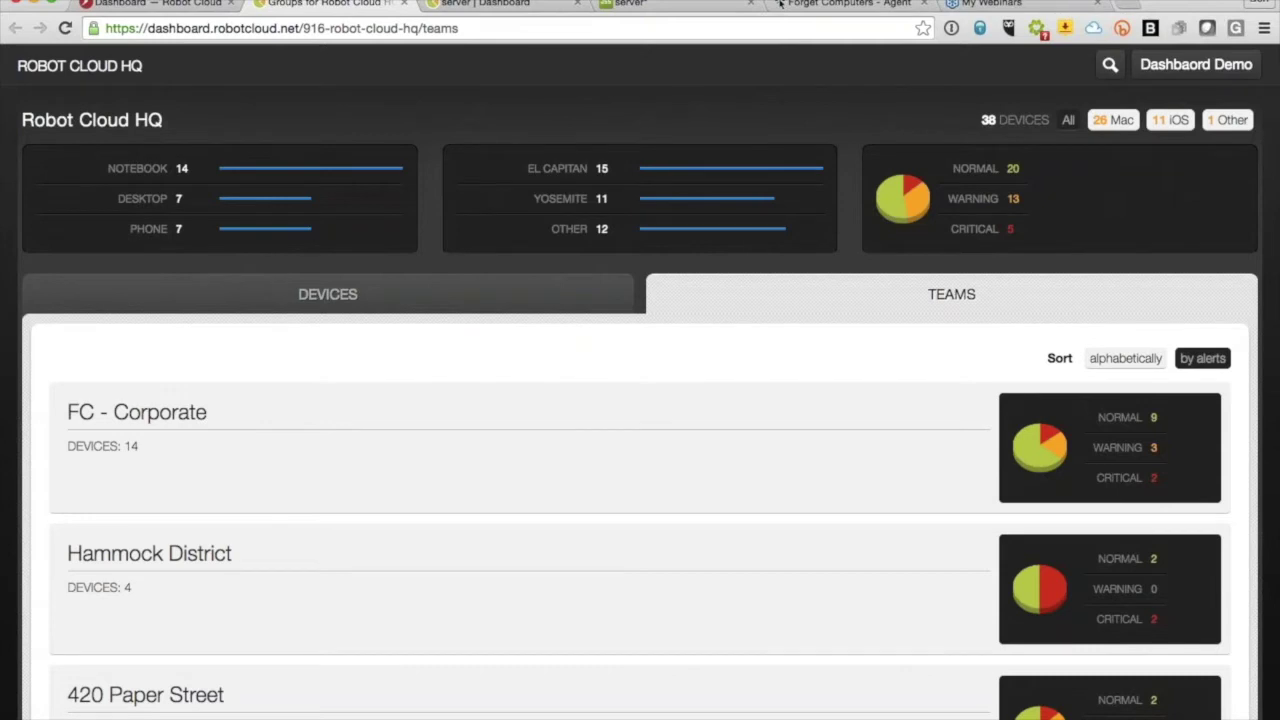
pyautogui.scroll(-5, 779, 3)
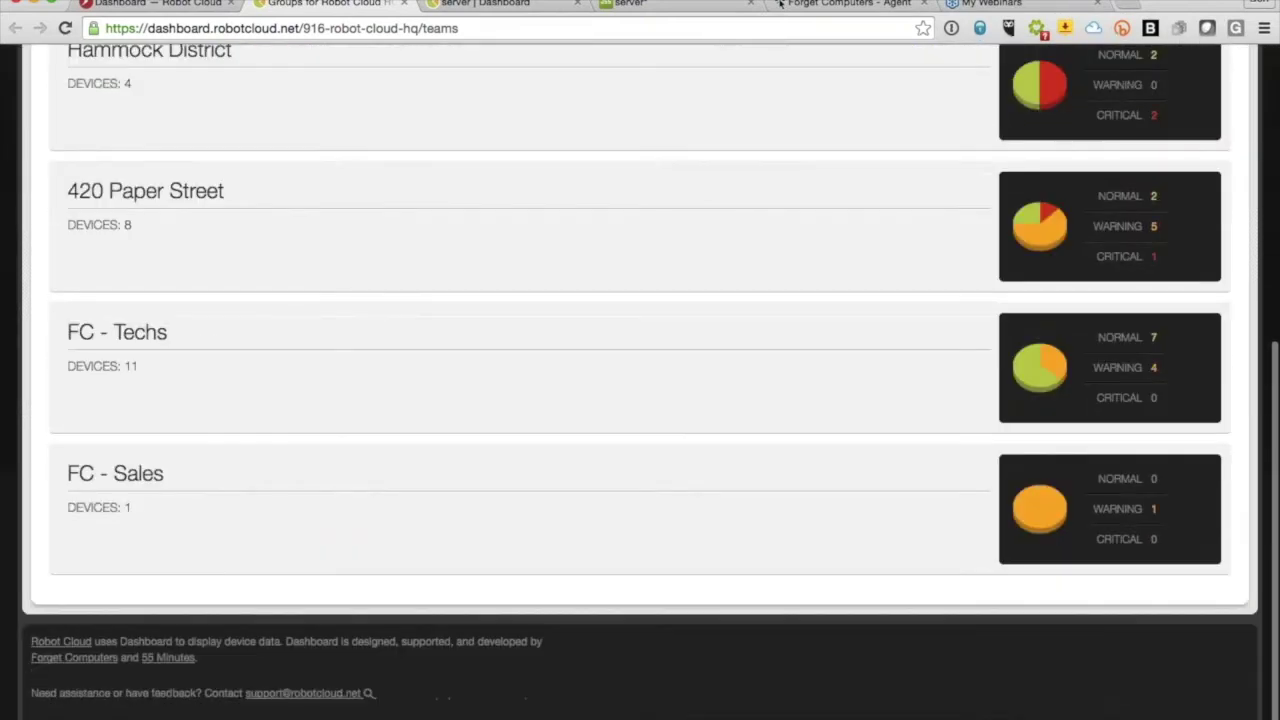
pyautogui.scroll(2, 457, 526)
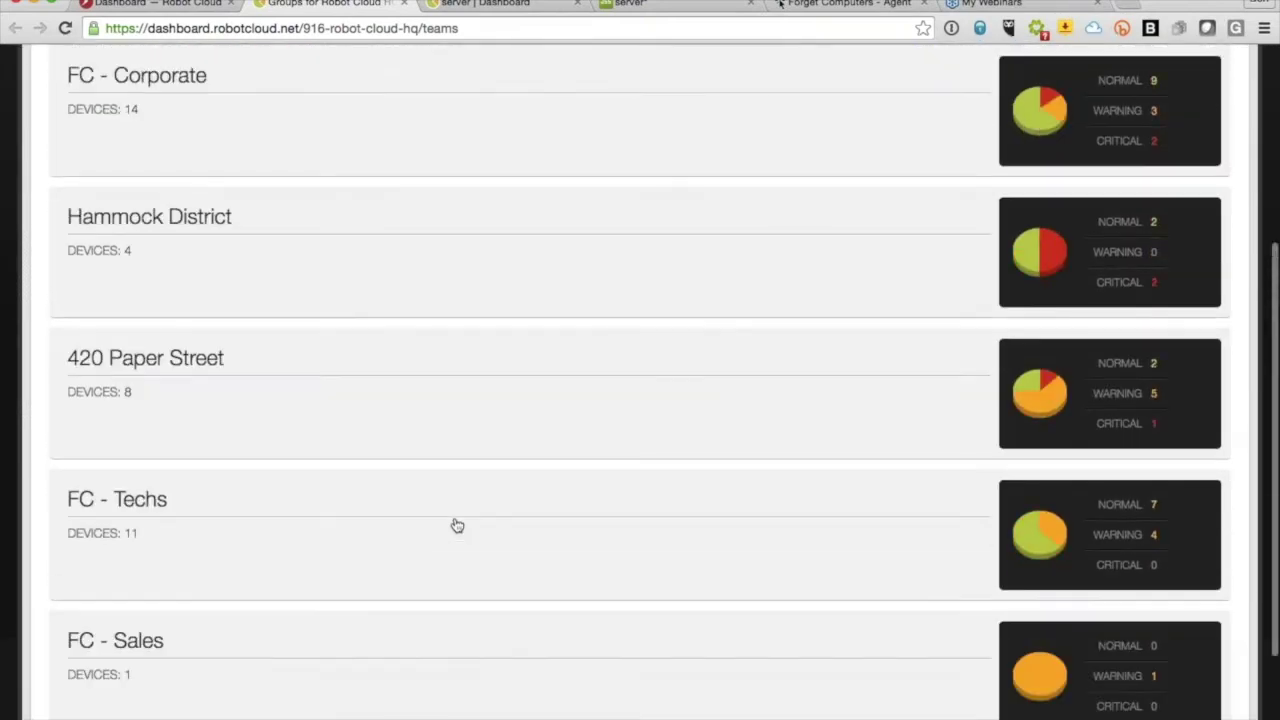
pyautogui.scroll(1, 457, 526)
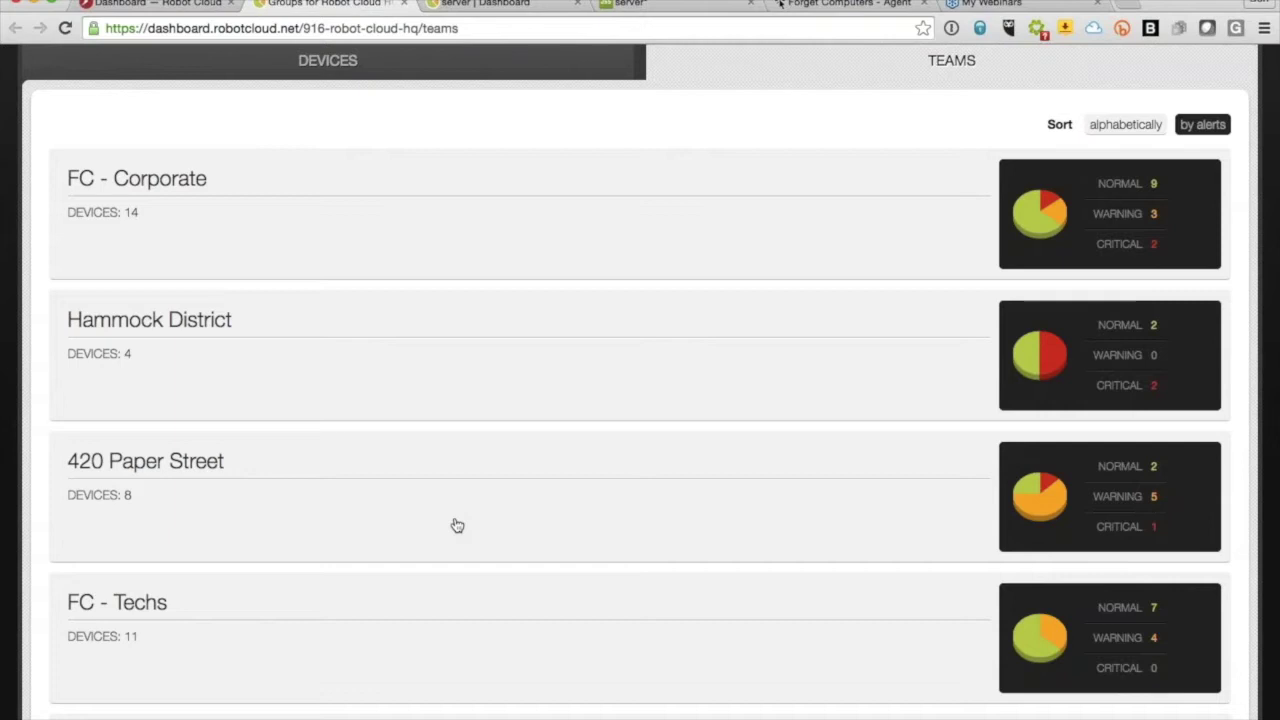
# View the devices of the FC - Corporate team and return to the Robot Cloud HQ team list
pyautogui.click(283, 200)
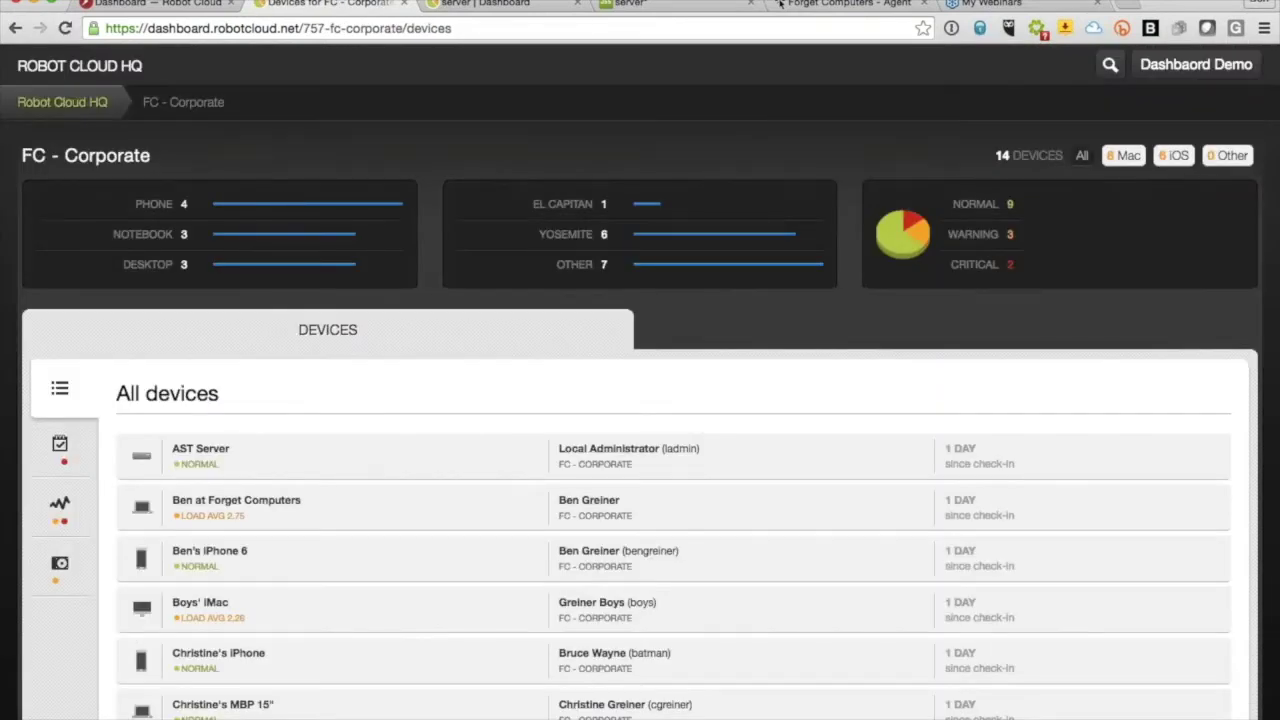
pyautogui.scroll(-1, 640, 400)
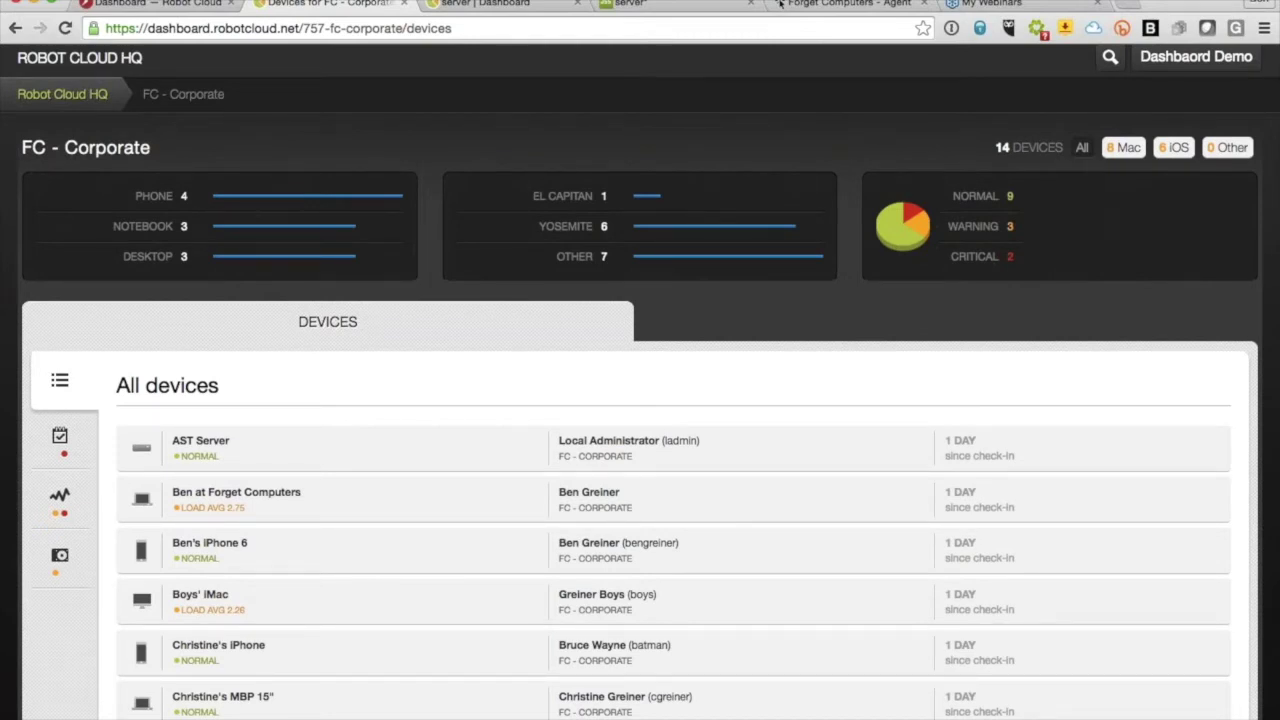
pyautogui.click(45, 93)
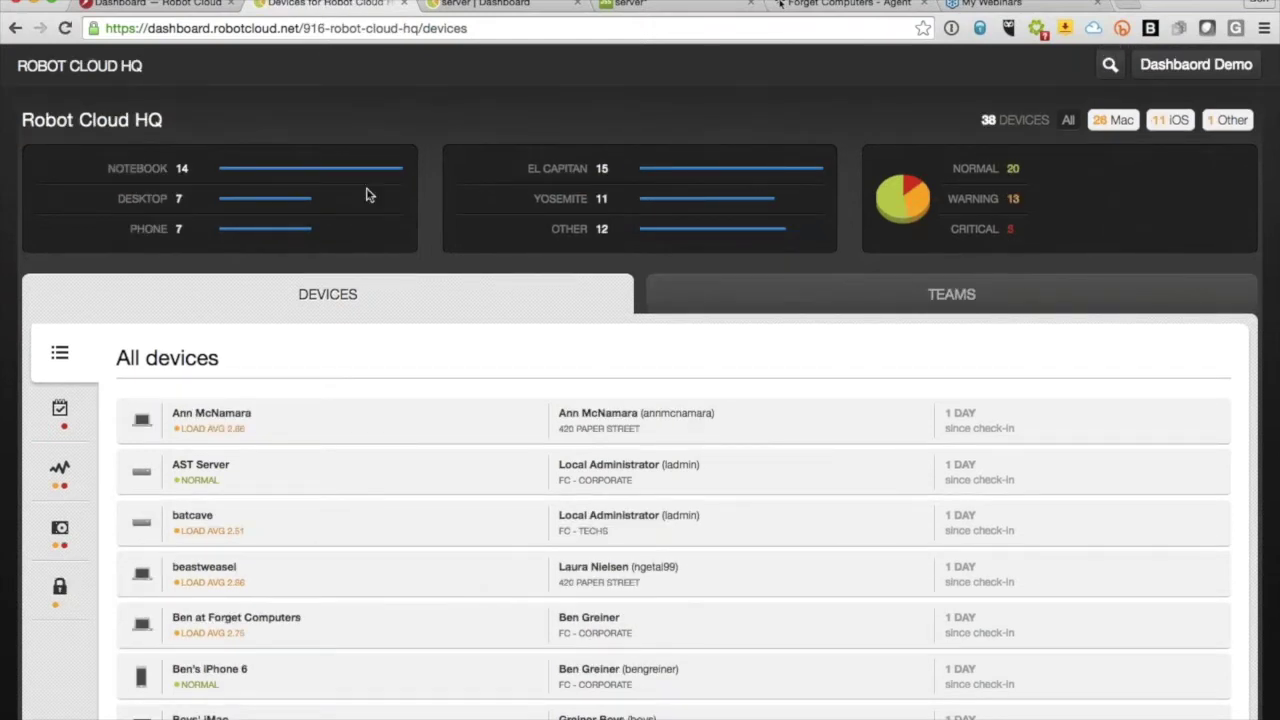
pyautogui.click(933, 293)
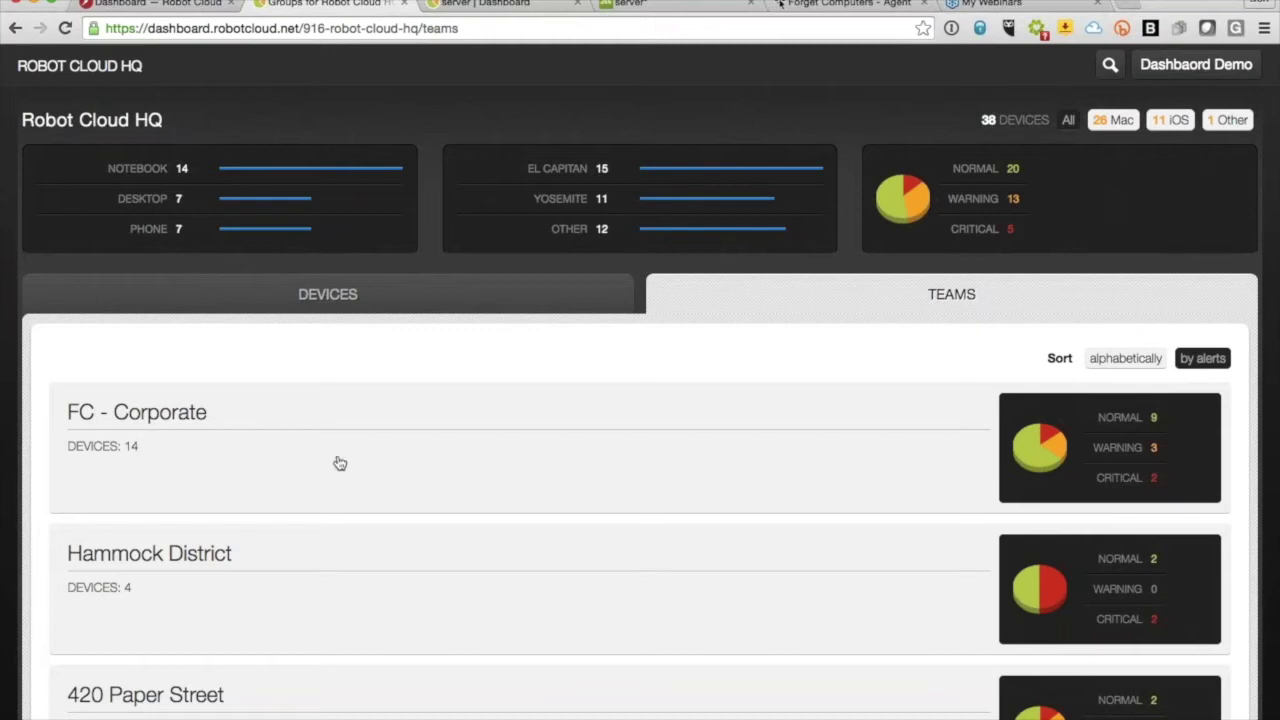
# Check the Robot Cloud HQ devices with check-in alerts and those with a critical paging ratio
pyautogui.click(323, 300)
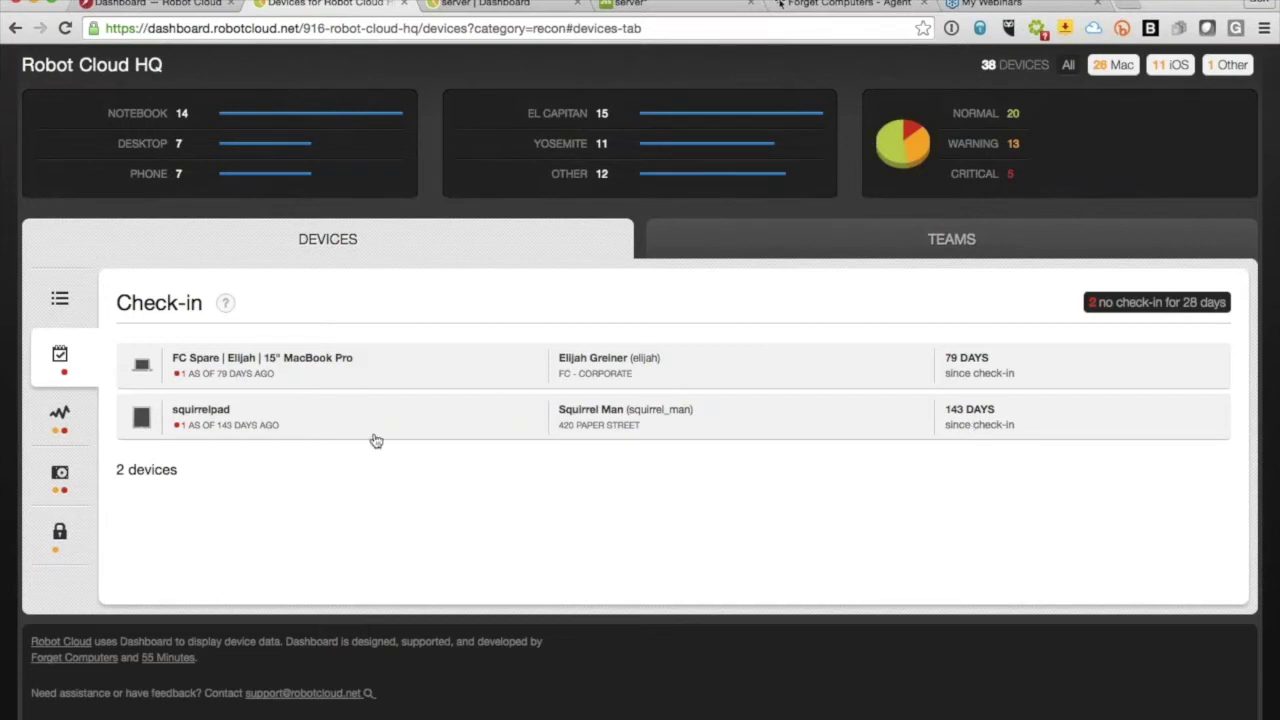
pyautogui.click(66, 410)
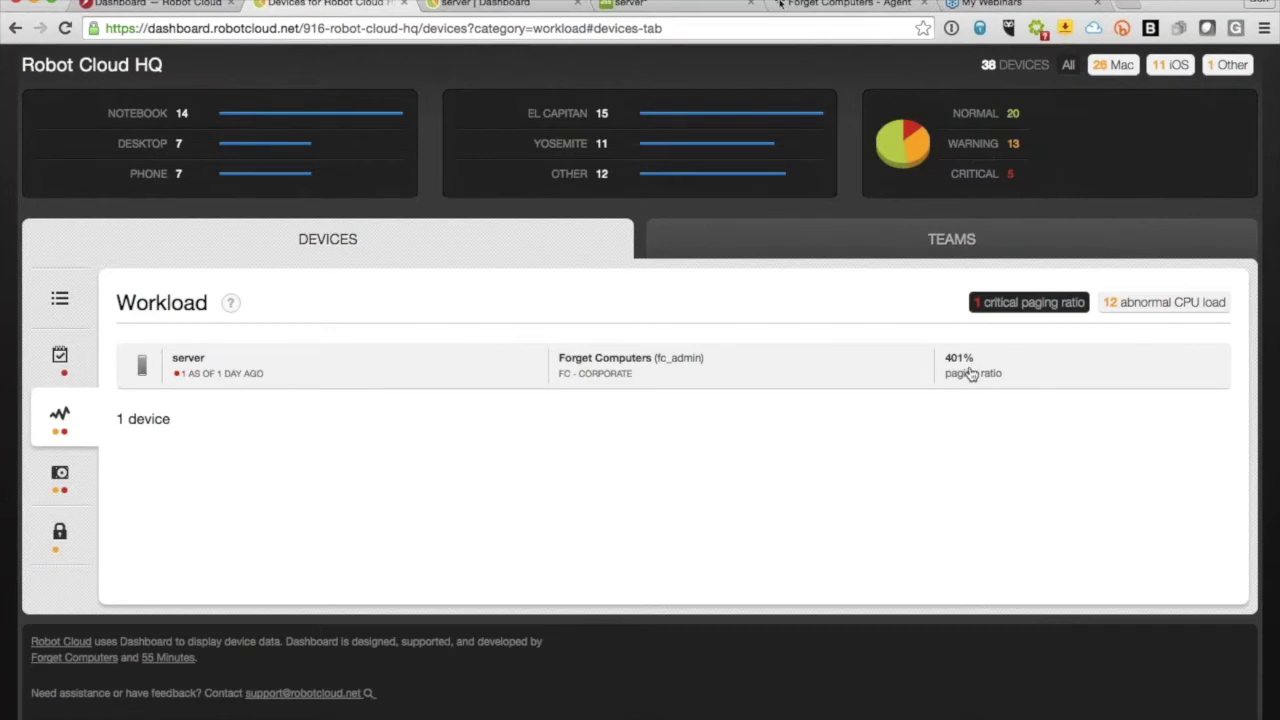
# List the devices with abnormal CPU load and show the explanation of the workload measures
pyautogui.click(1160, 310)
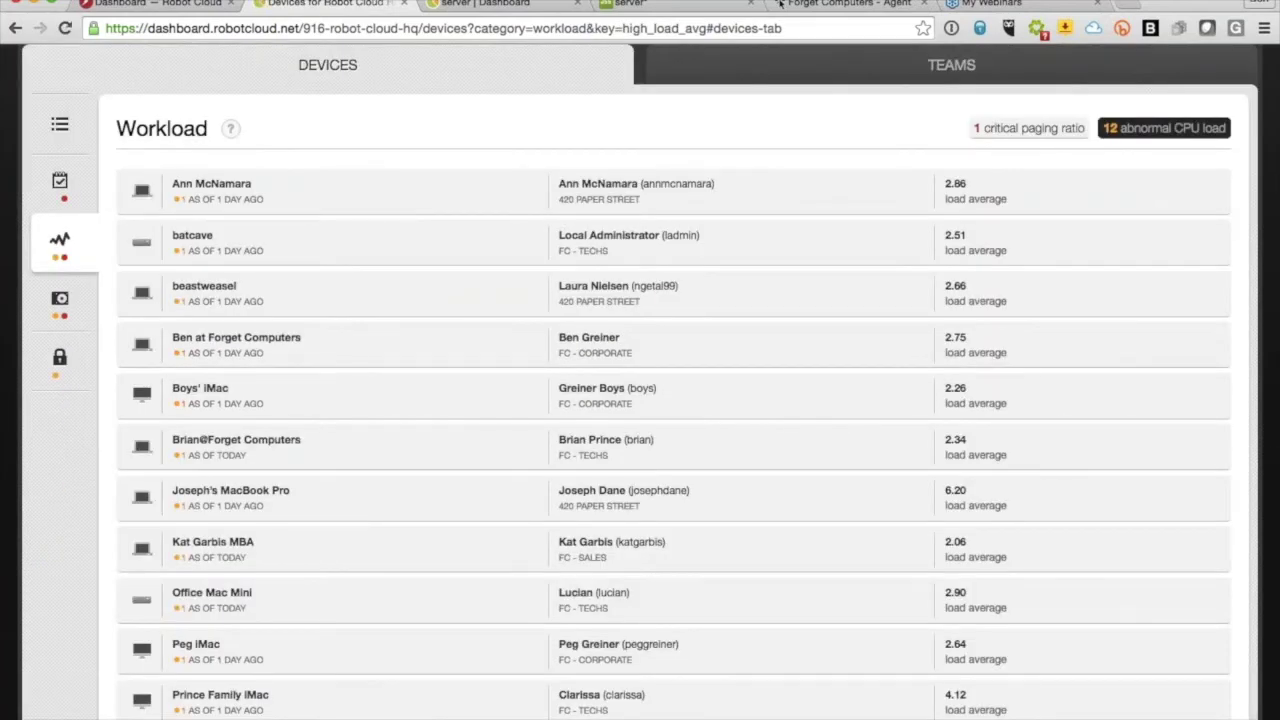
pyautogui.press('Home')
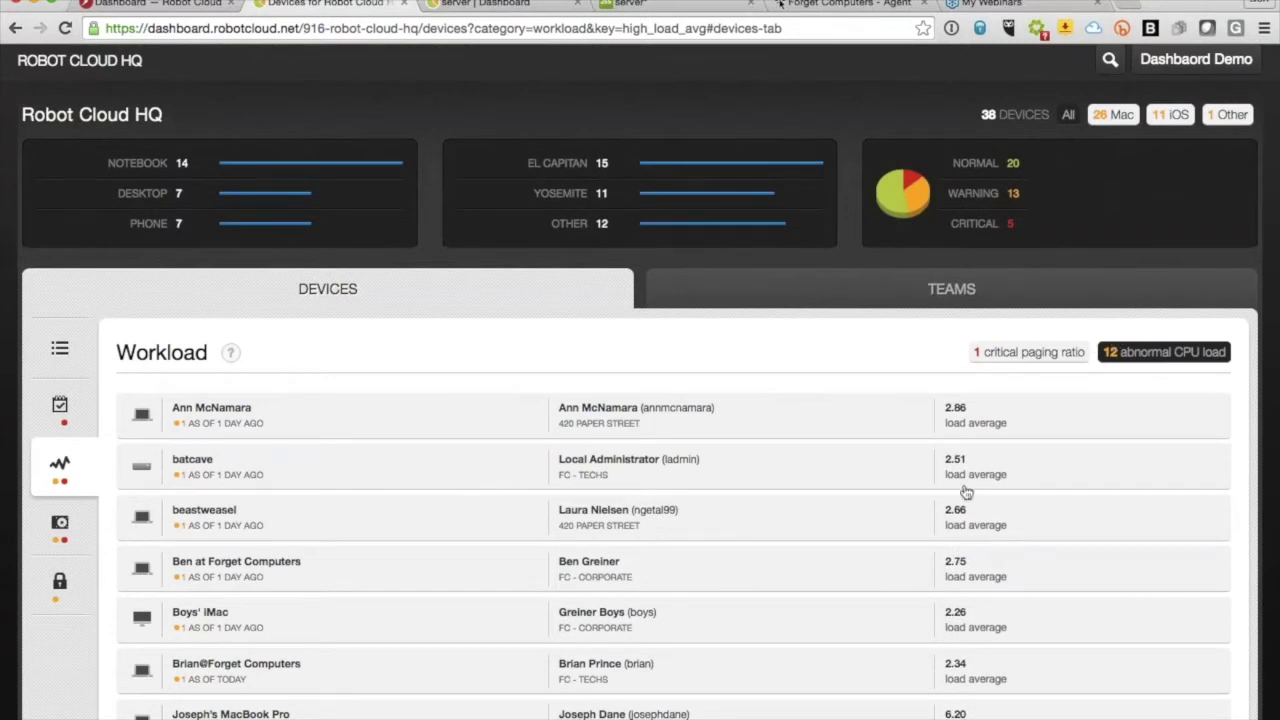
pyautogui.press('Down')
pyautogui.press('Down')
pyautogui.press('Down')
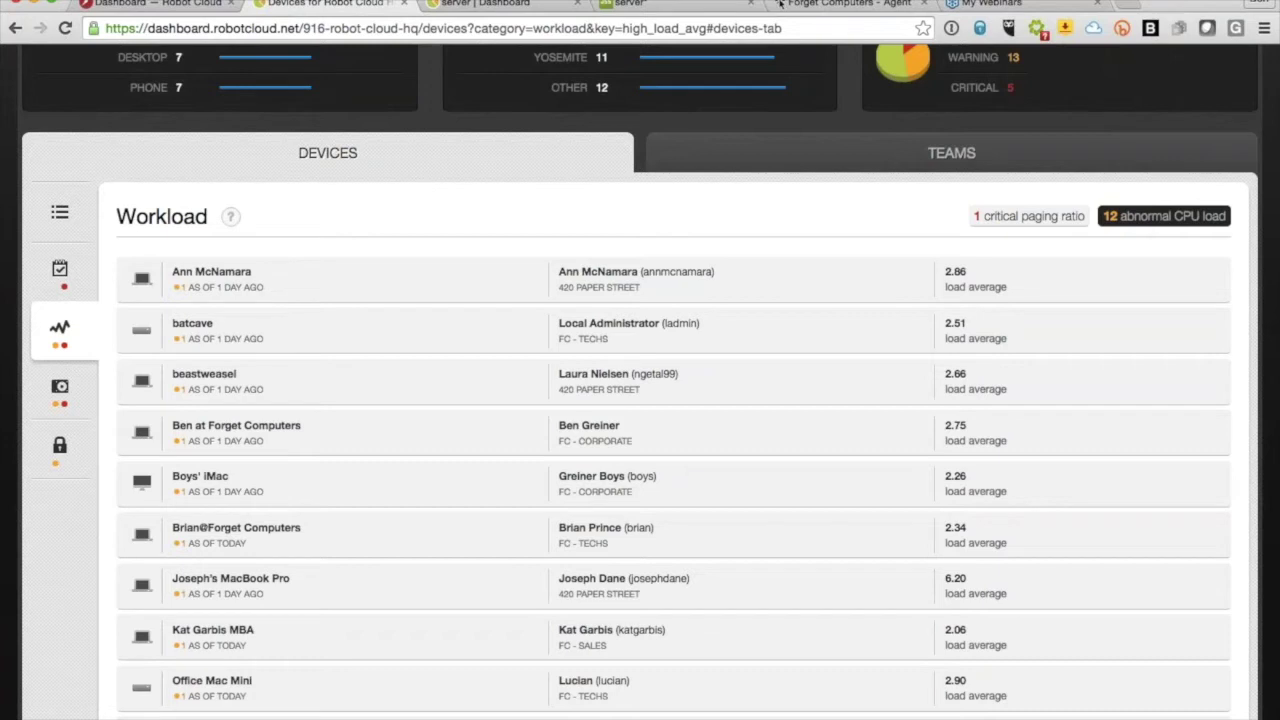
pyautogui.click(232, 220)
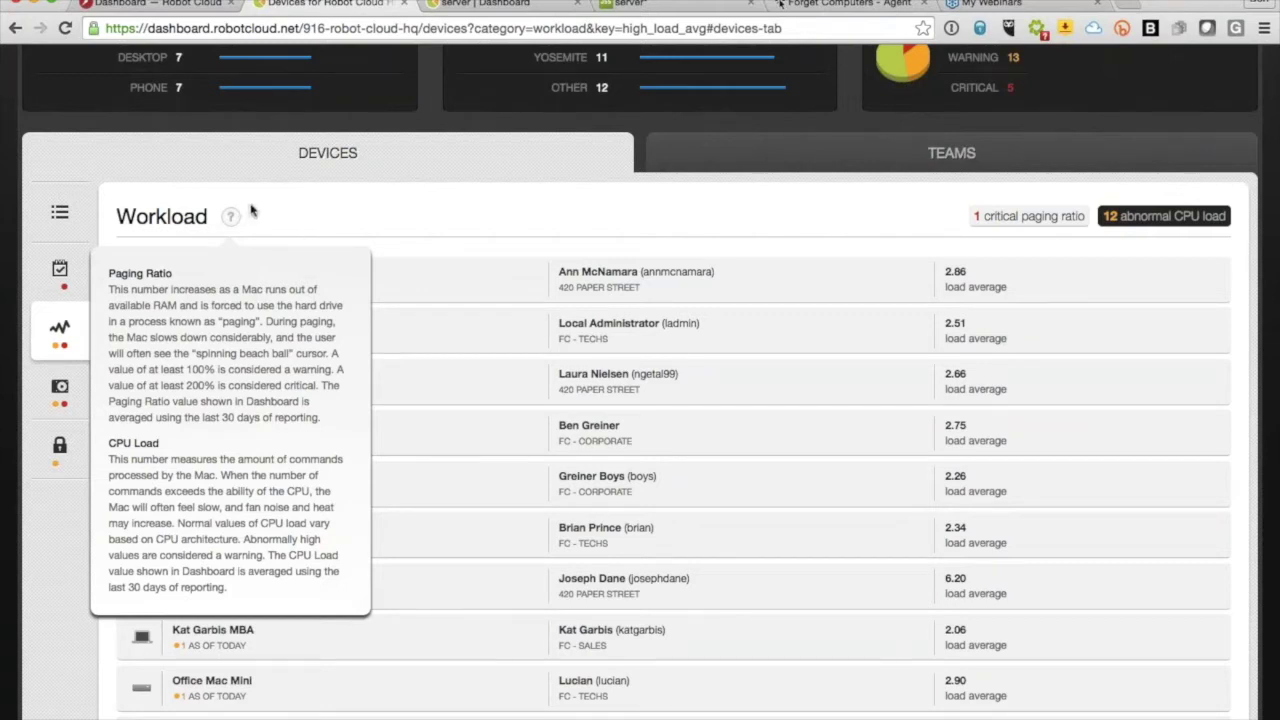
# Check the storage alerts for full and nearly full disks, and show the devices with security alerts
pyautogui.click(60, 386)
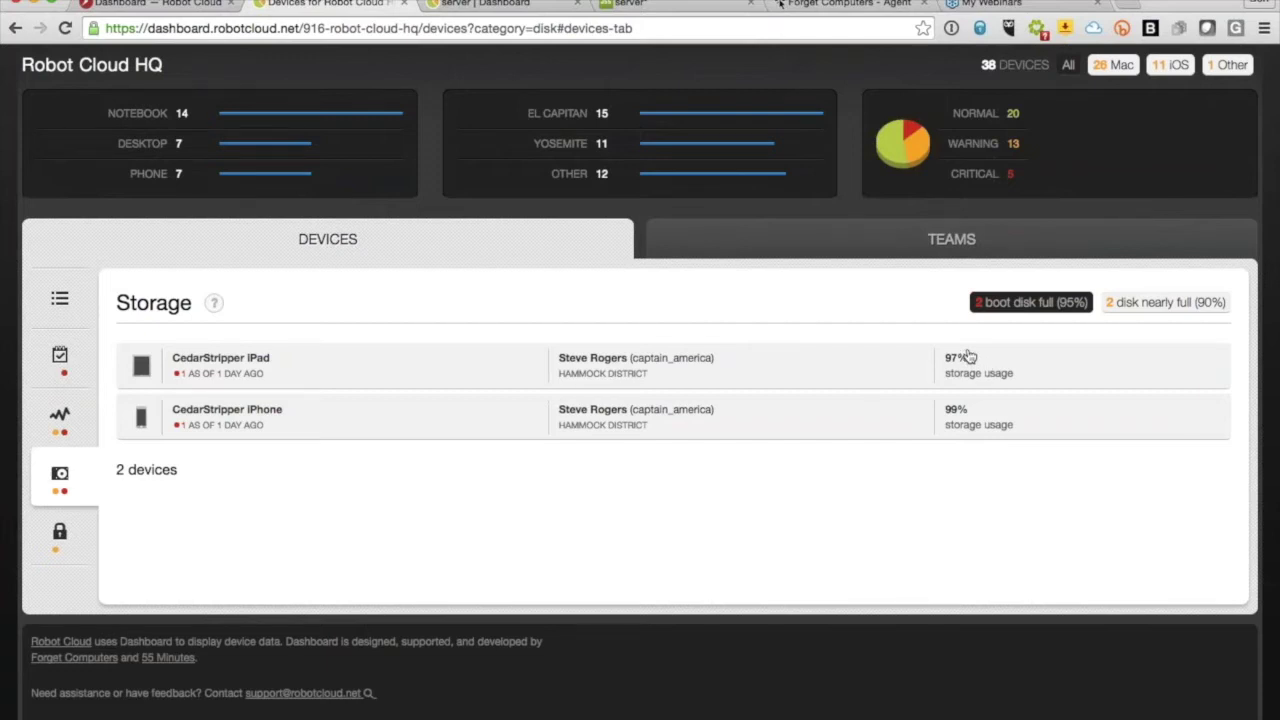
pyautogui.click(1178, 308)
pyautogui.click(60, 531)
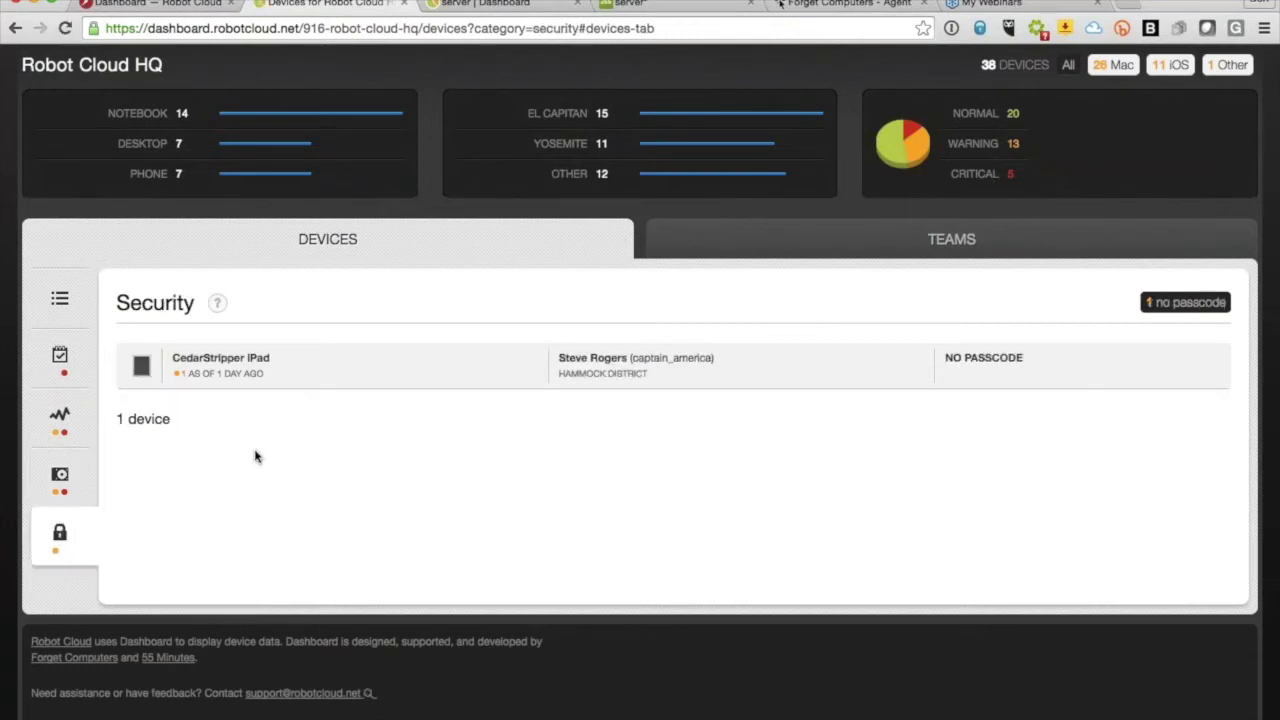
# Open the CedarStripper iPad's details, view its linked JSS inventory record, and return to the dashboard's device page
pyautogui.click(460, 368)
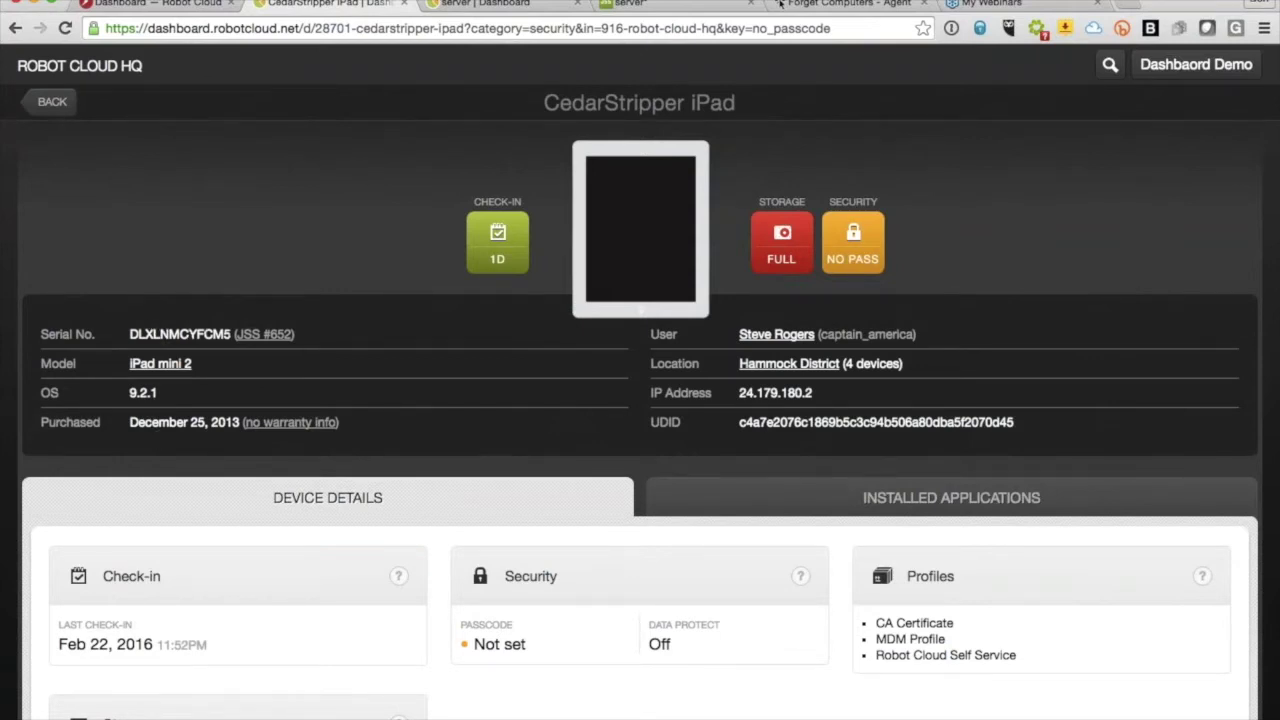
pyautogui.click(272, 340)
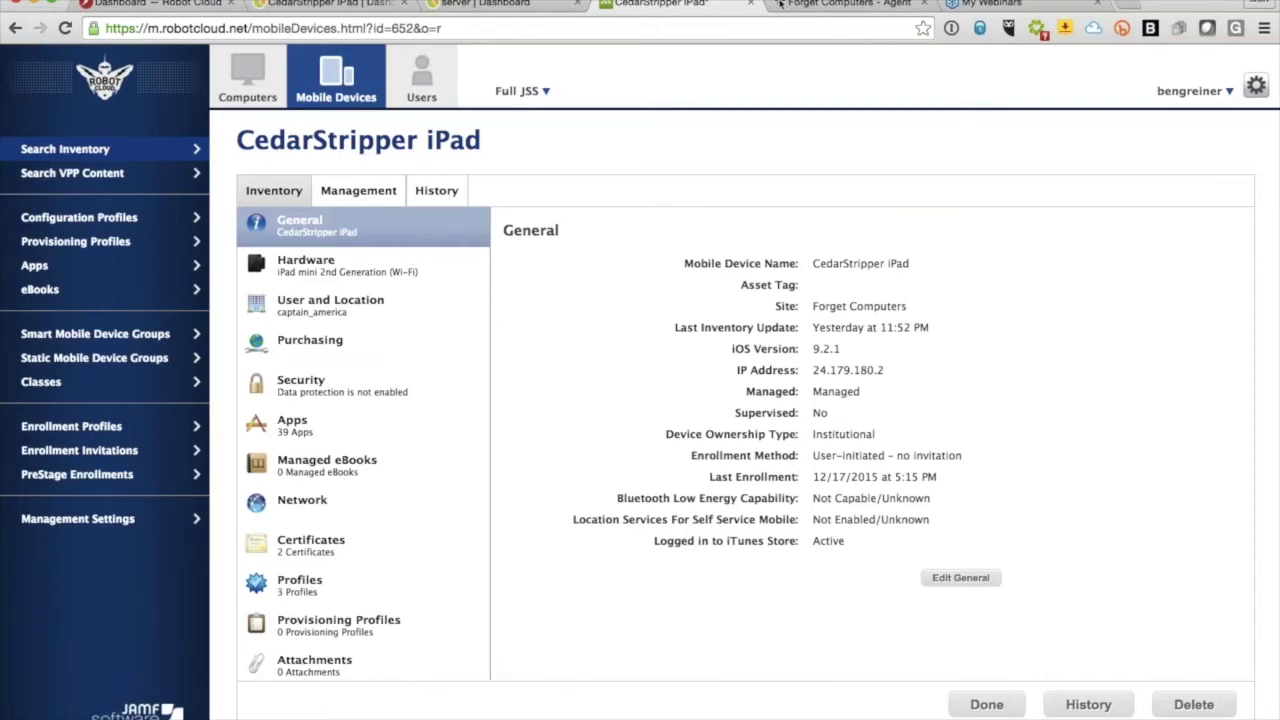
pyautogui.click(330, 4)
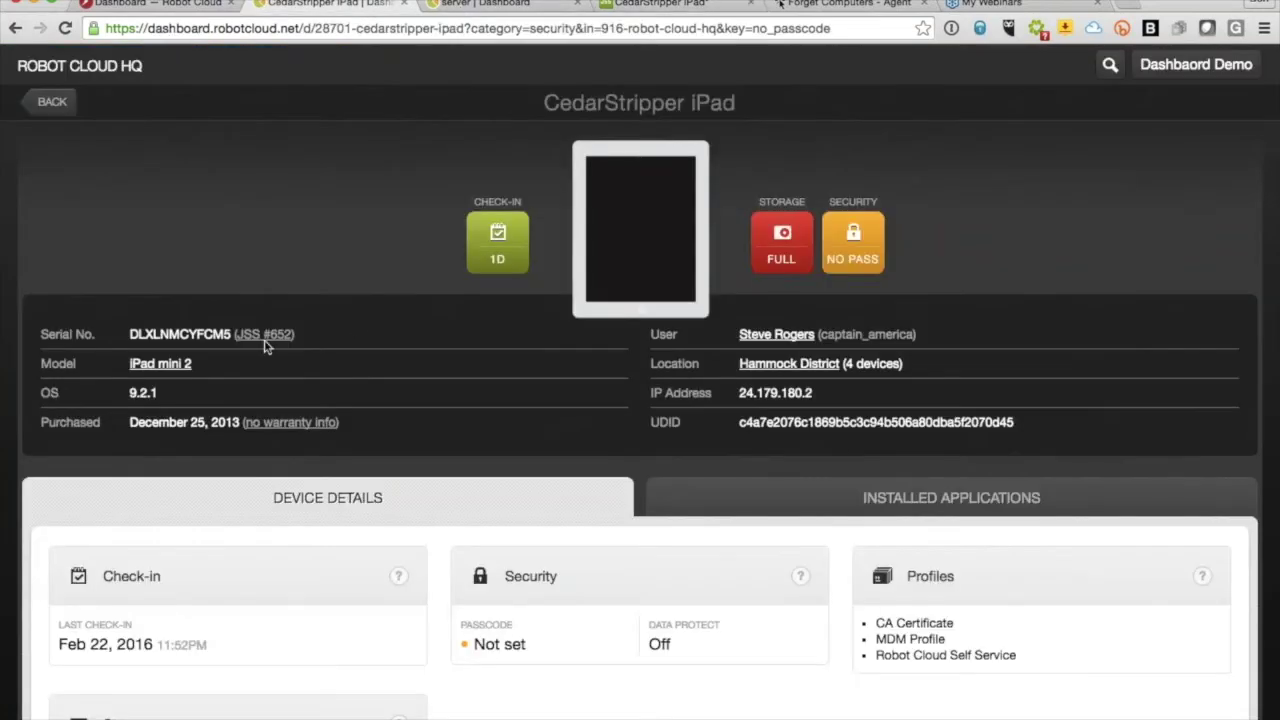
pyautogui.hotkey('ctrl', 'Tab')
pyautogui.hotkey('ctrl', 'Tab')
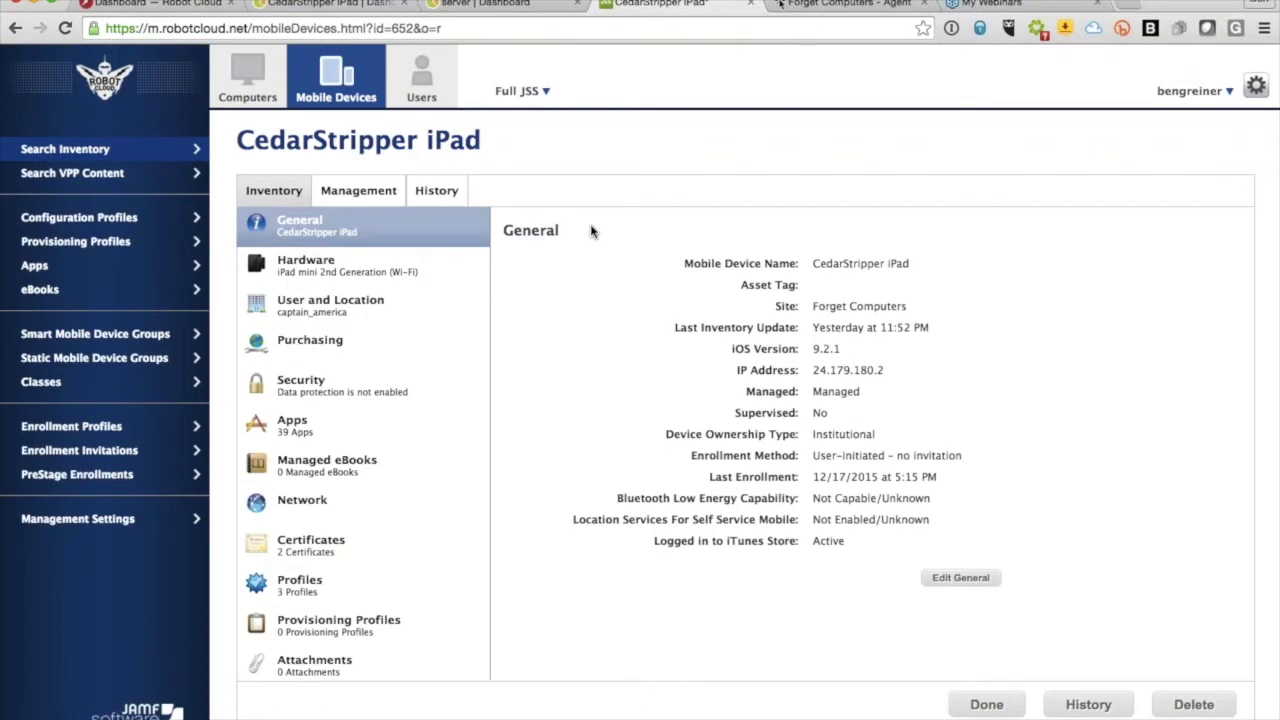
pyautogui.click(318, 8)
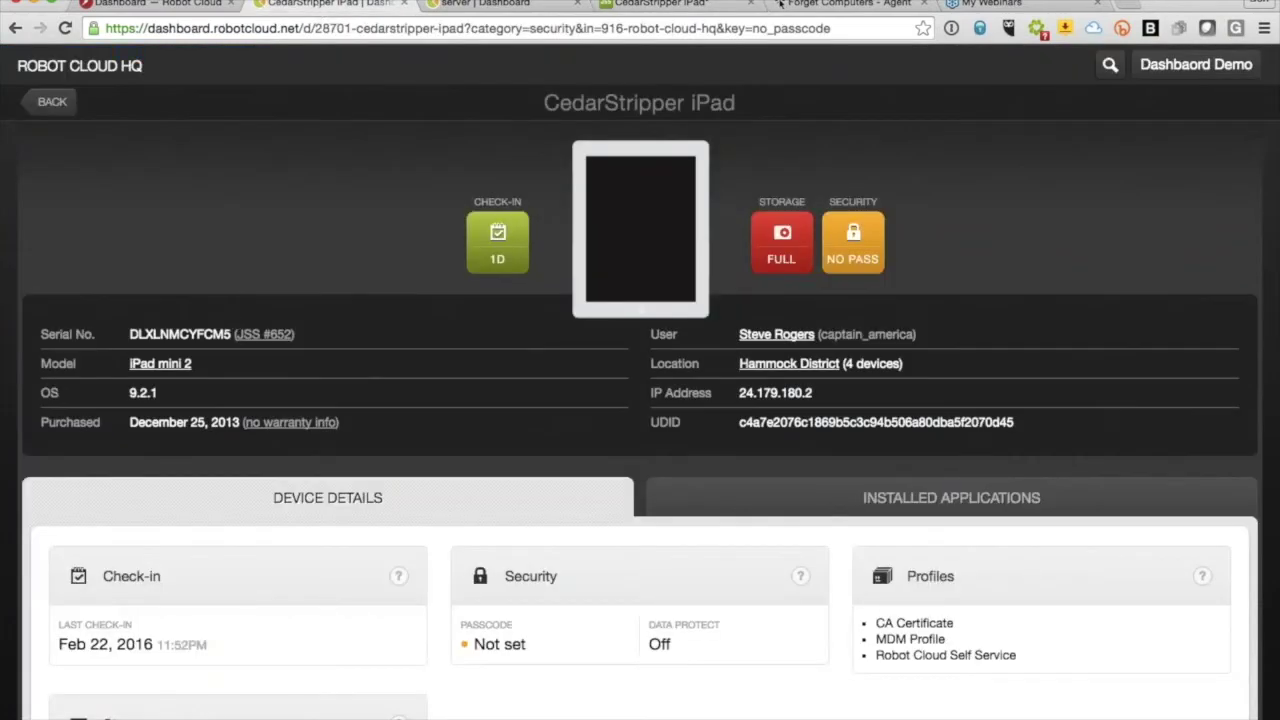
# Look up the iPad mini 2's tech specs and warranty coverage on Apple's site and return to the device page
pyautogui.click(160, 364)
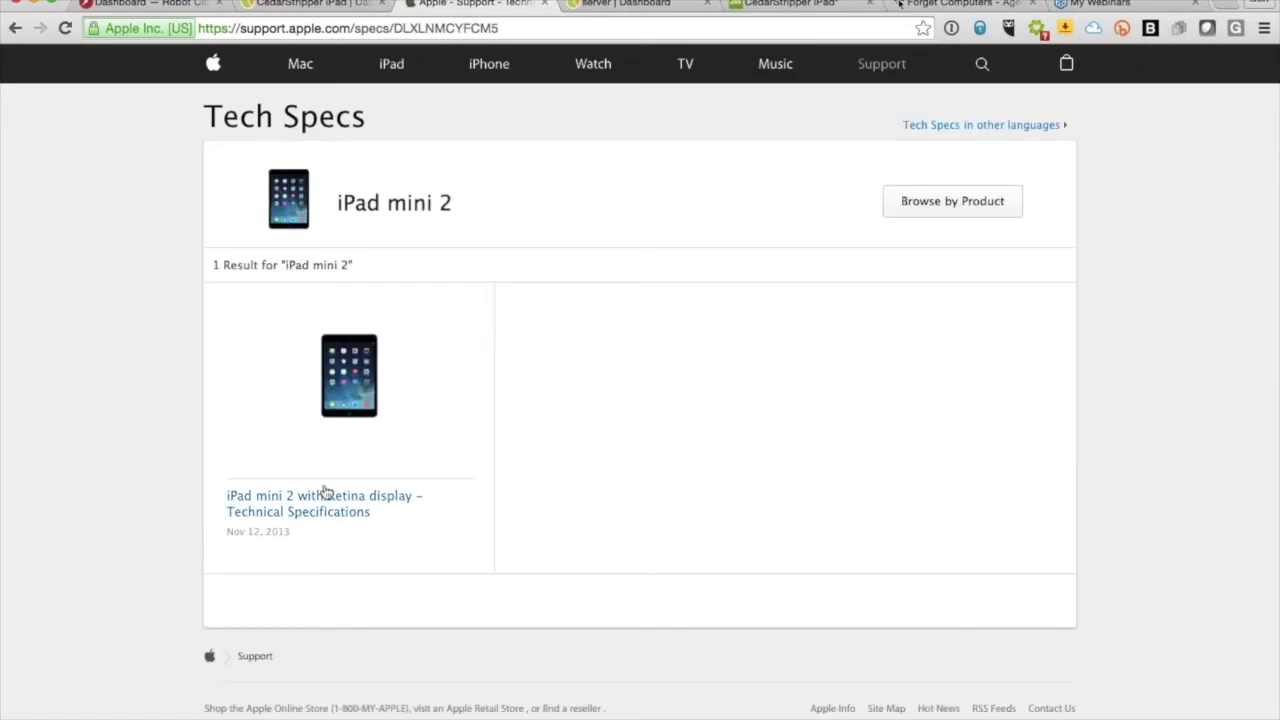
pyautogui.click(310, 4)
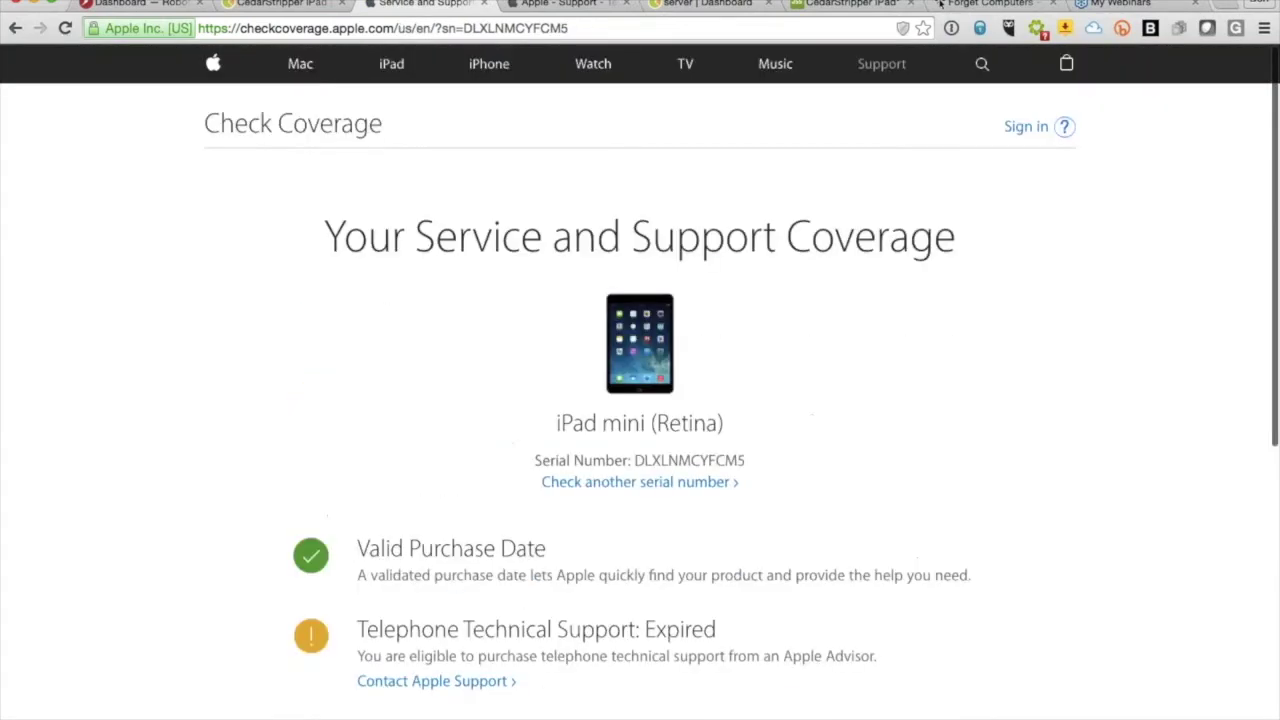
pyautogui.click(282, 4)
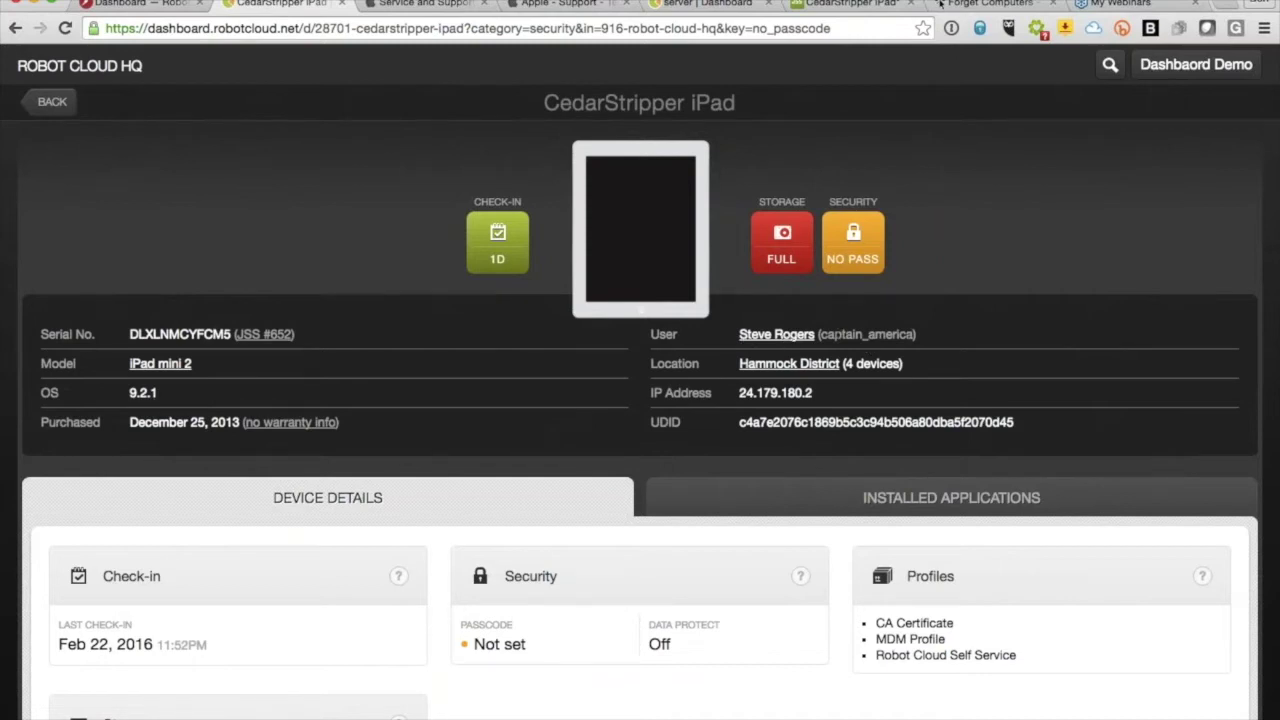
# View all devices at the iPad's Hammock District location and return to the CedarStripper iPad's details
pyautogui.click(767, 366)
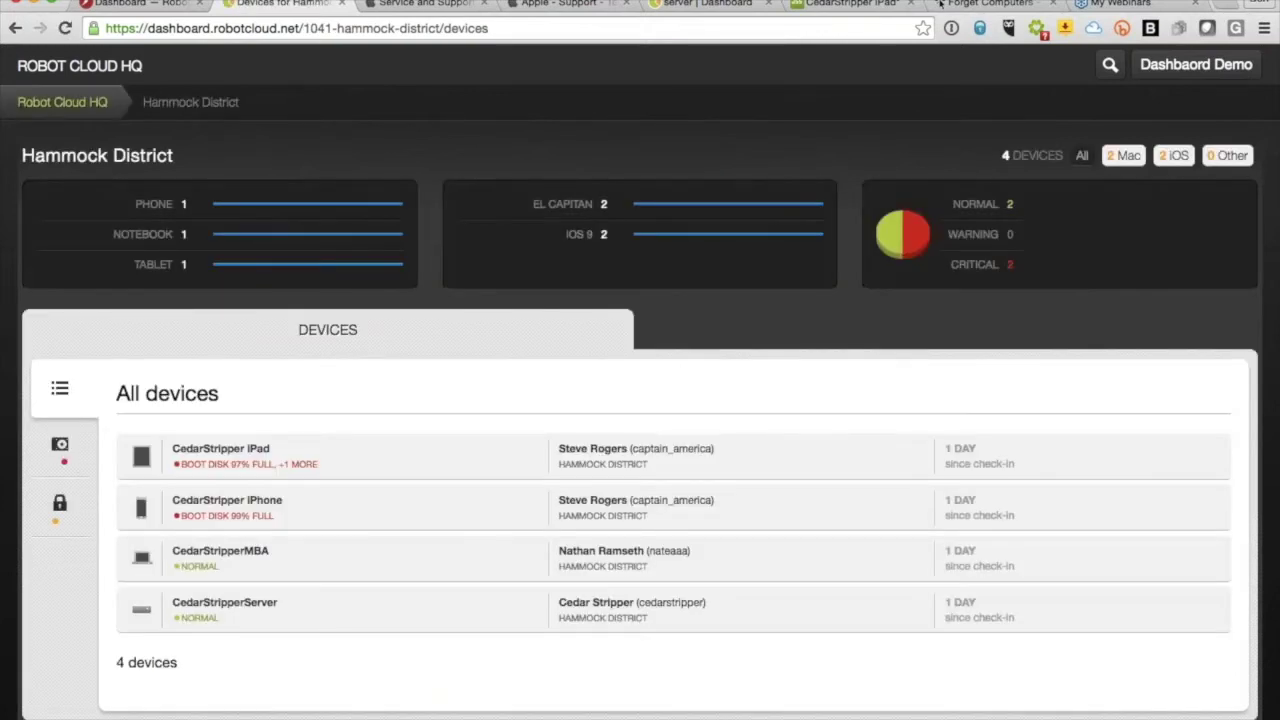
pyautogui.press('super+bracketleft')
# Highlight the iPad's IP address and UDID, and view its check-in, security, profiles and storage details
pyautogui.moveTo(814, 393); pyautogui.dragTo(739, 393)
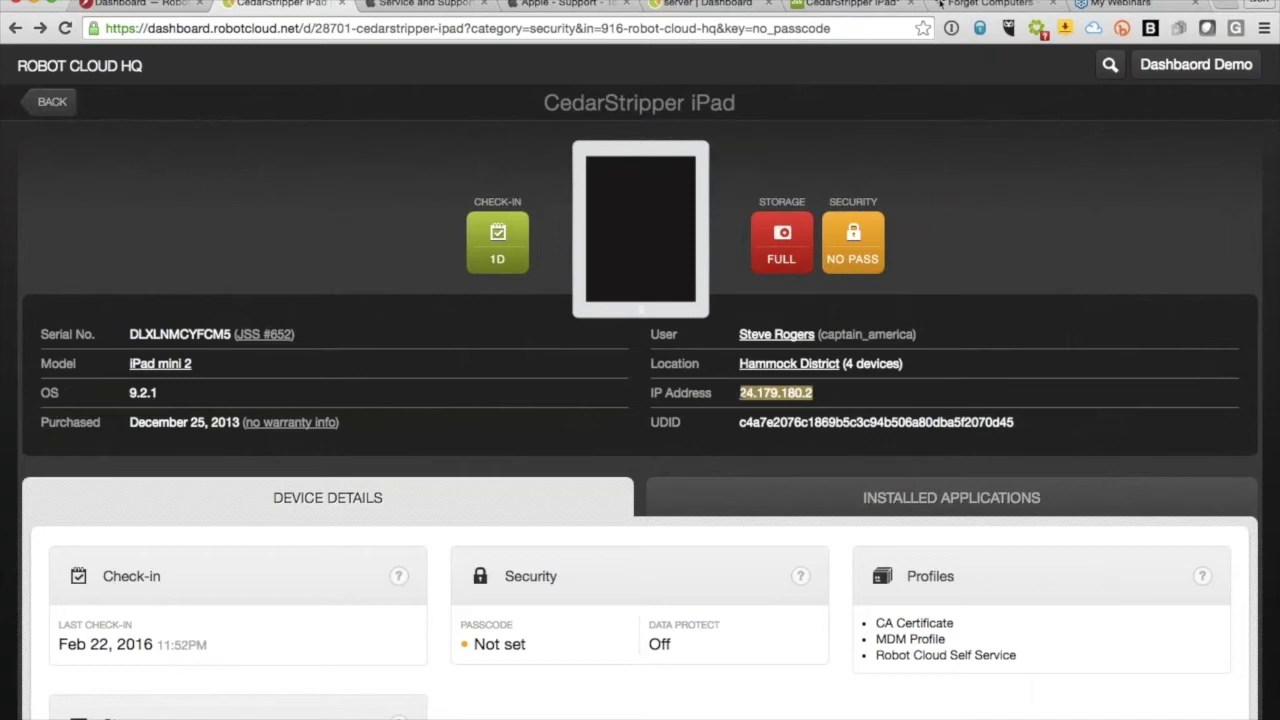
pyautogui.click(758, 424)
pyautogui.doubleClick(779, 422)
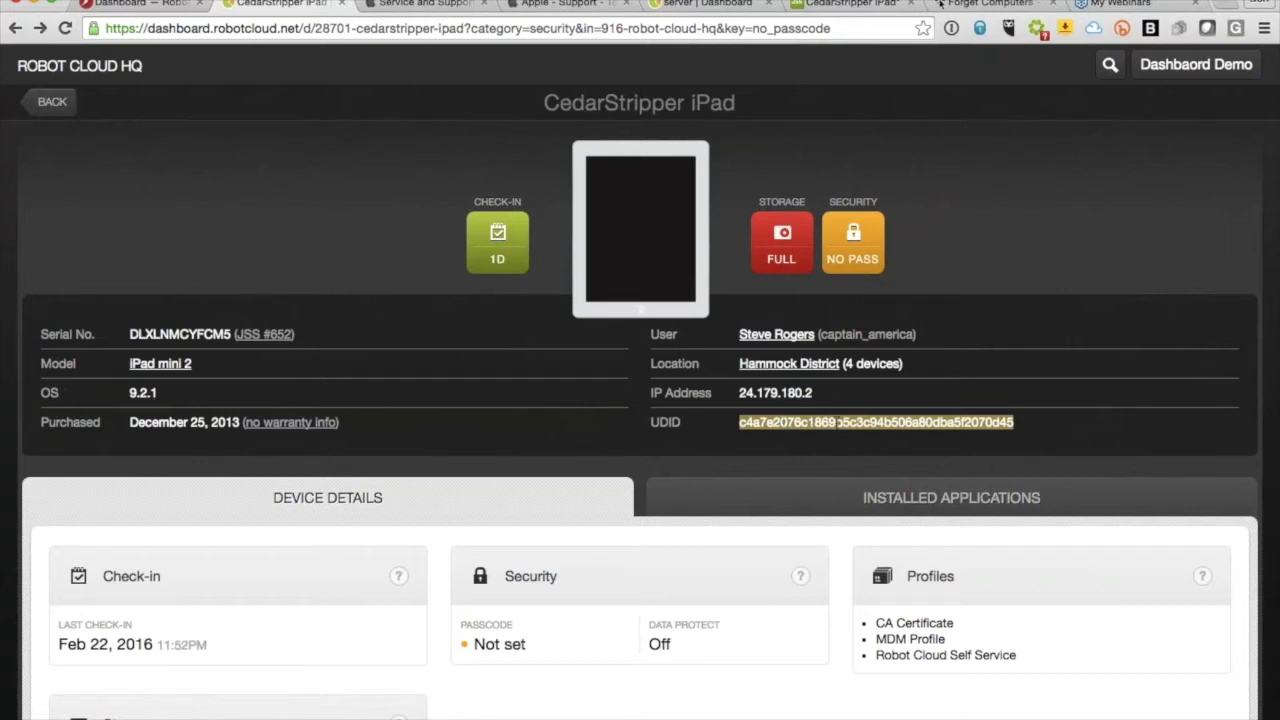
pyautogui.doubleClick(836, 422)
pyautogui.scroll(-3, 277, 305)
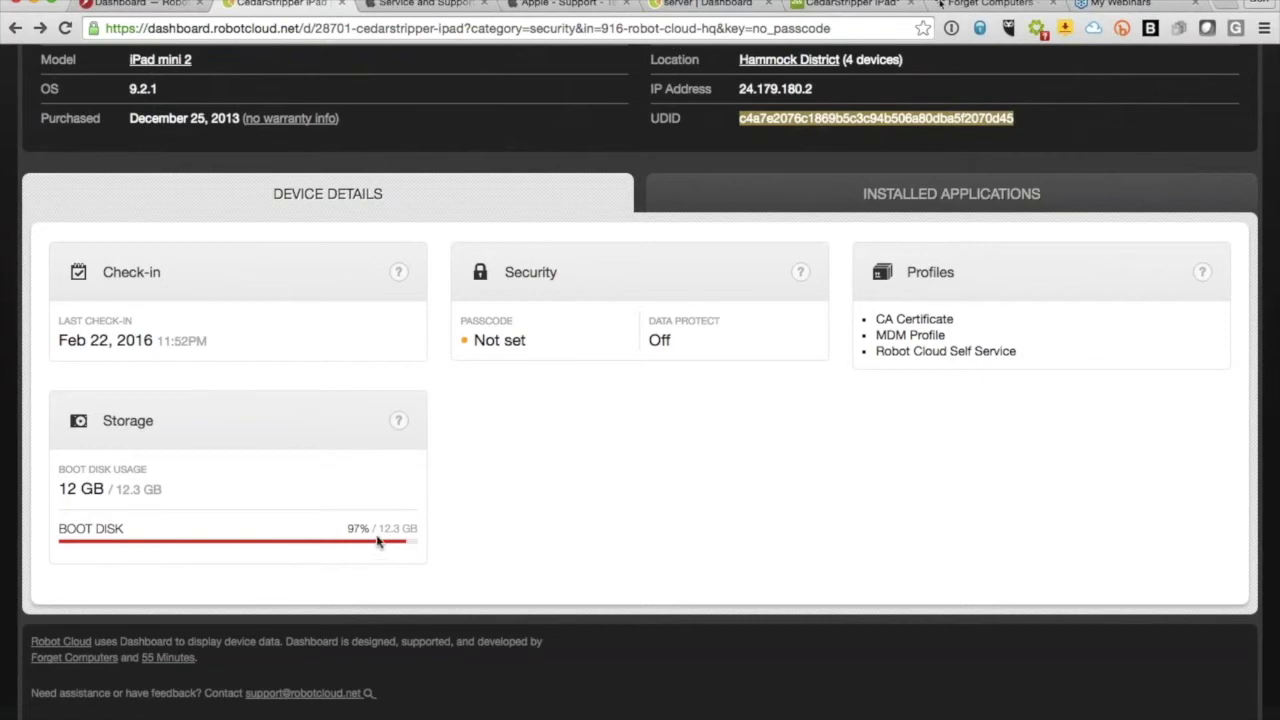
# Review the CedarStripper iPad's status badges and device details, and highlight the three entries in its Profiles list
pyautogui.scroll(5, 530, 350)
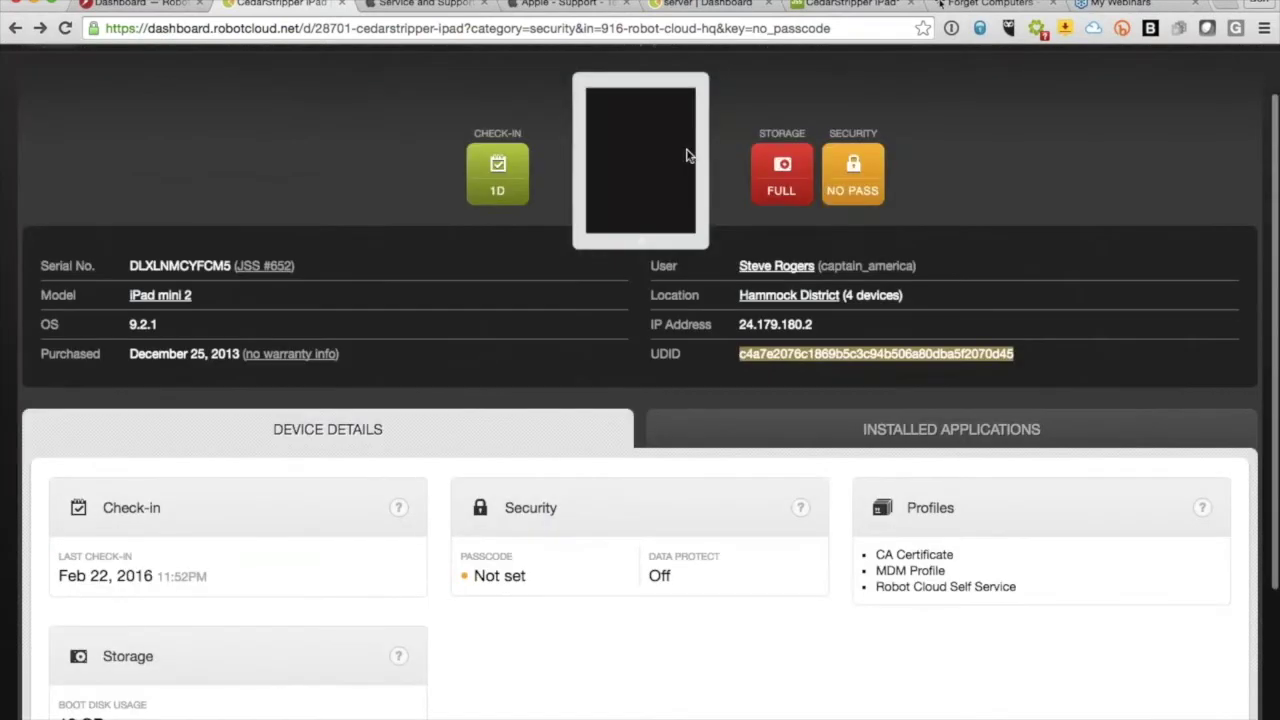
pyautogui.scroll(-3, 270, 622)
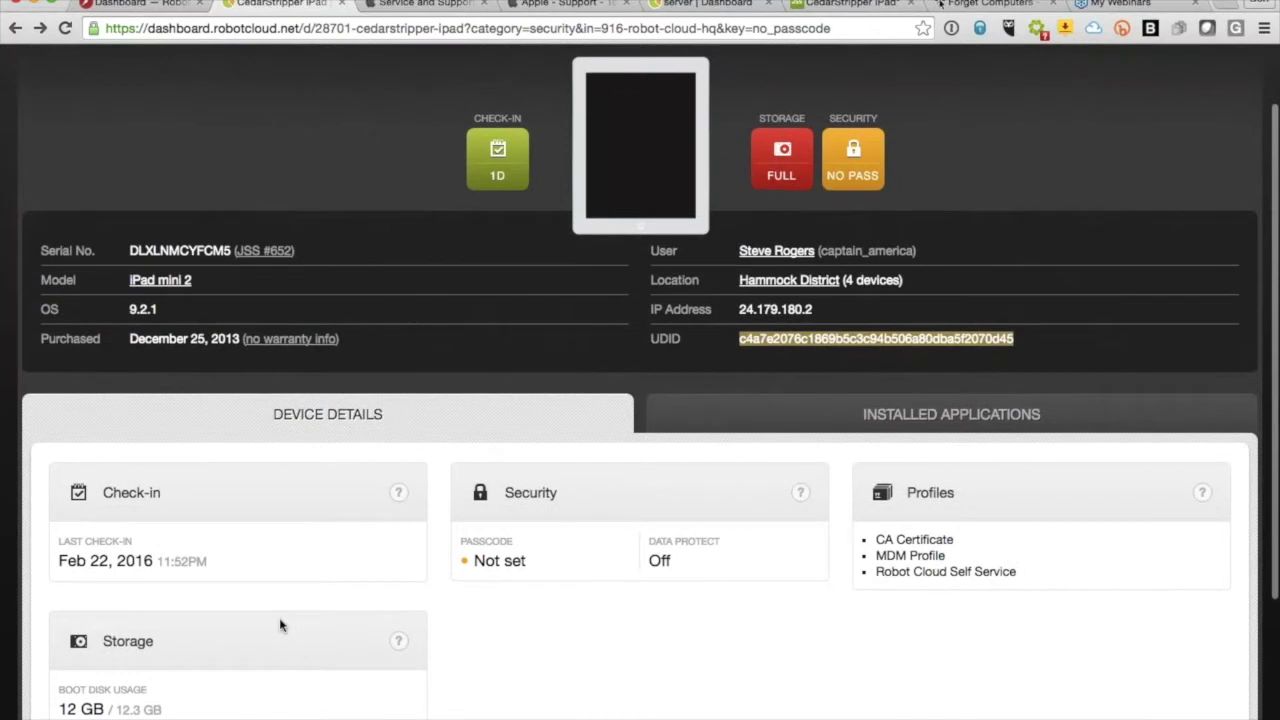
pyautogui.scroll(2, 634, 543)
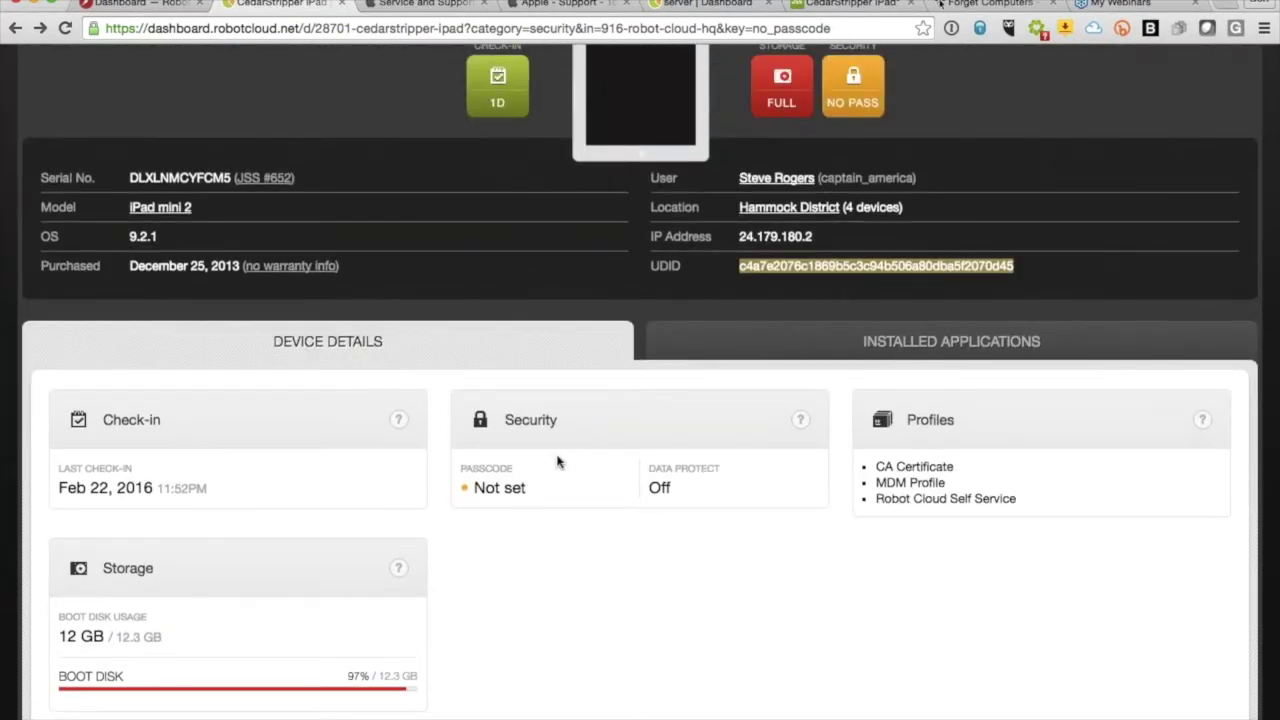
pyautogui.scroll(2, 558, 461)
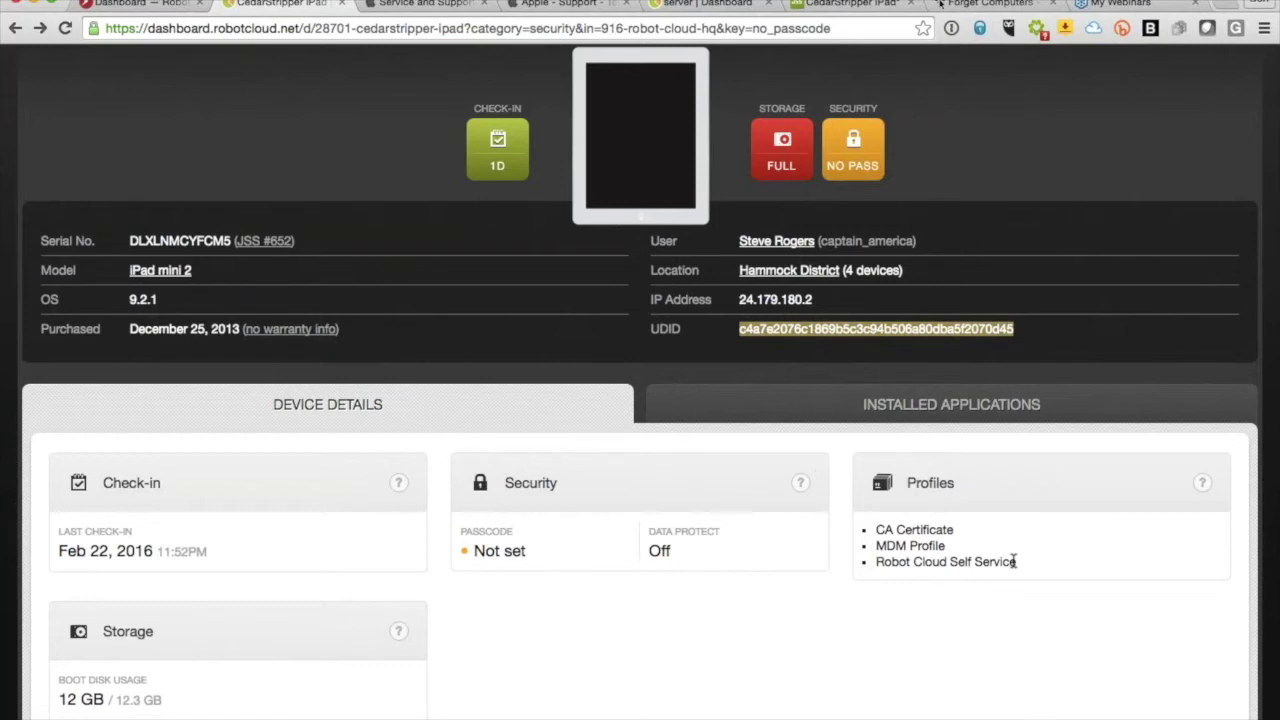
pyautogui.moveTo(1016, 562); pyautogui.dragTo(874, 529)
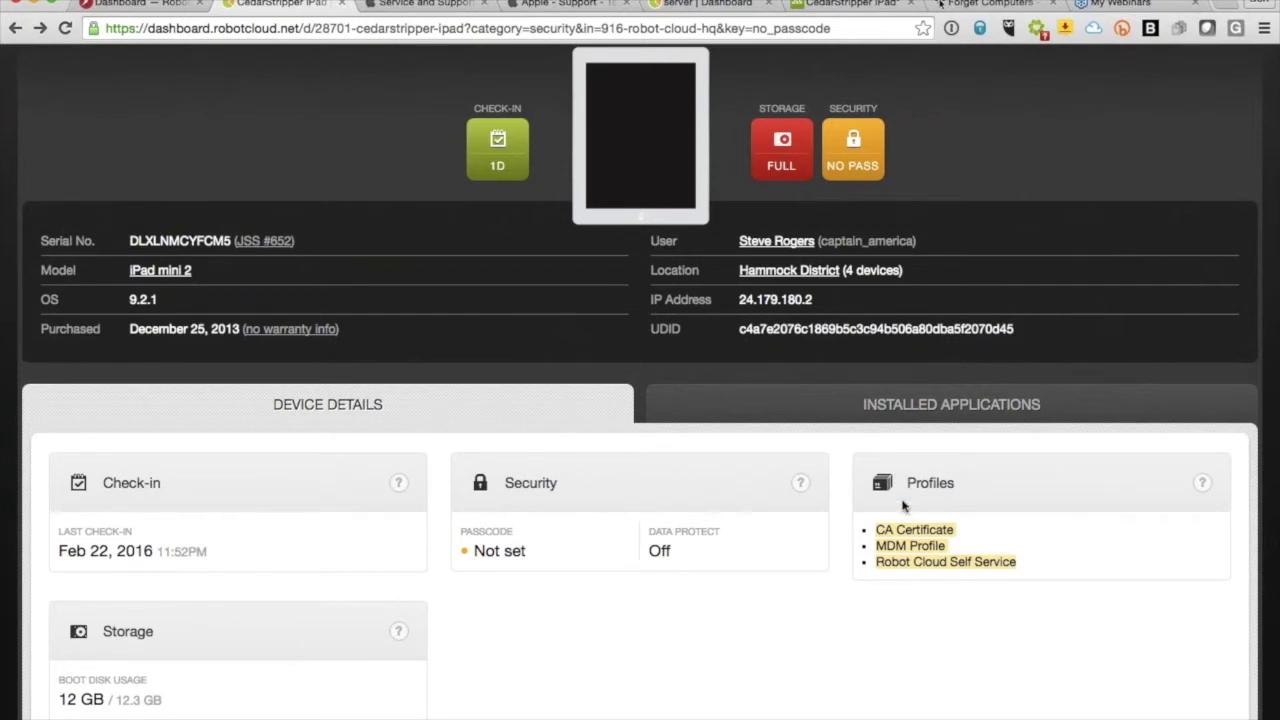
# View the iPad's installed applications and highlight the Foodily entry in the list
pyautogui.click(863, 413)
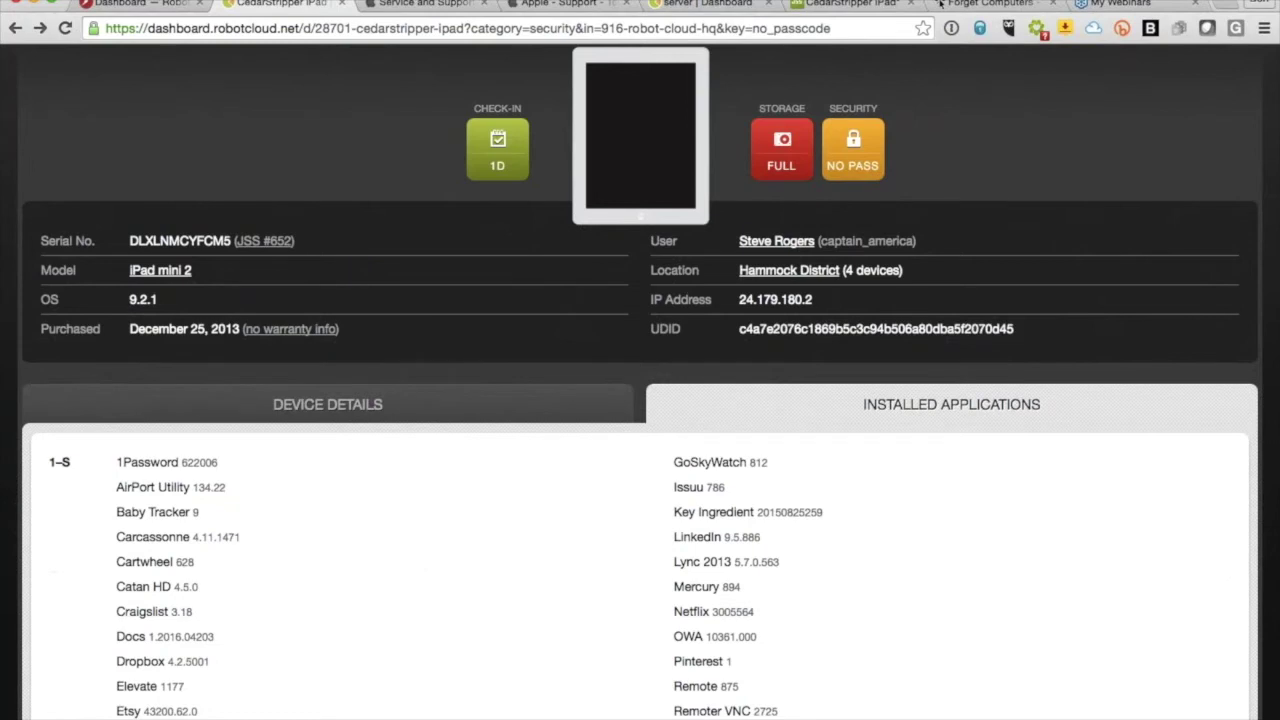
pyautogui.scroll(-1, 573, 497)
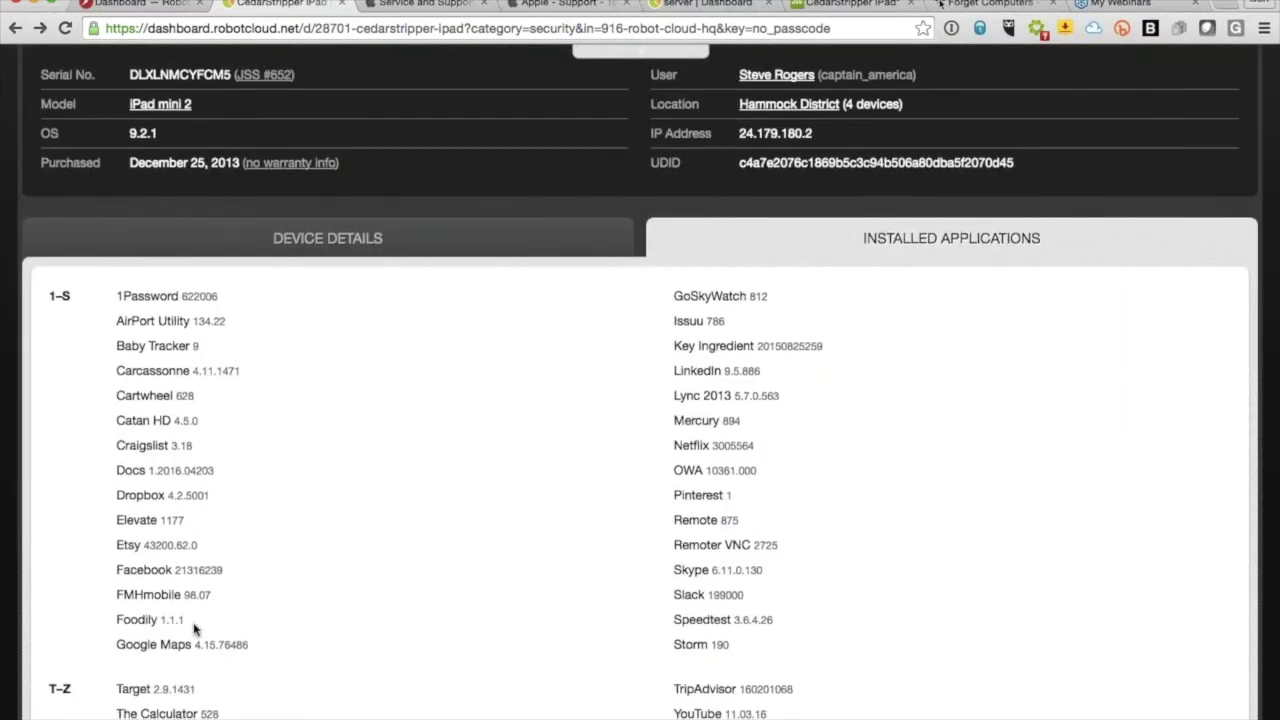
pyautogui.moveTo(190, 628); pyautogui.dragTo(112, 624)
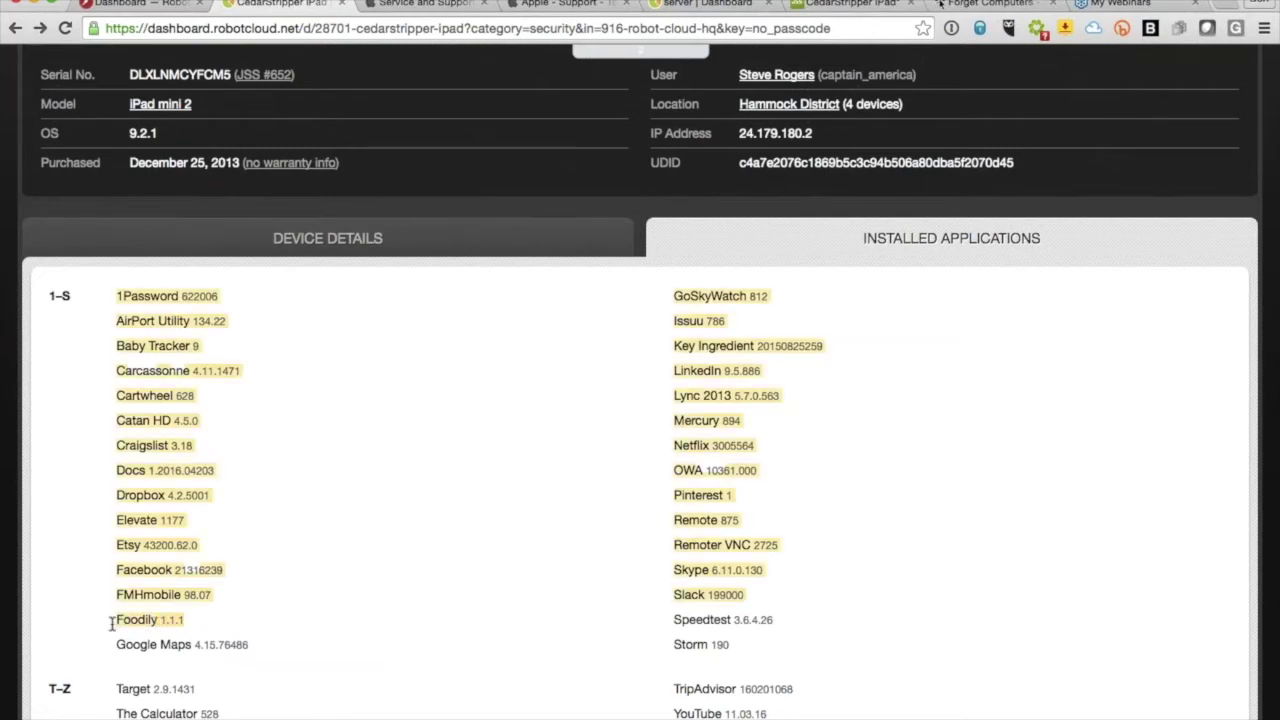
pyautogui.doubleClick(131, 620)
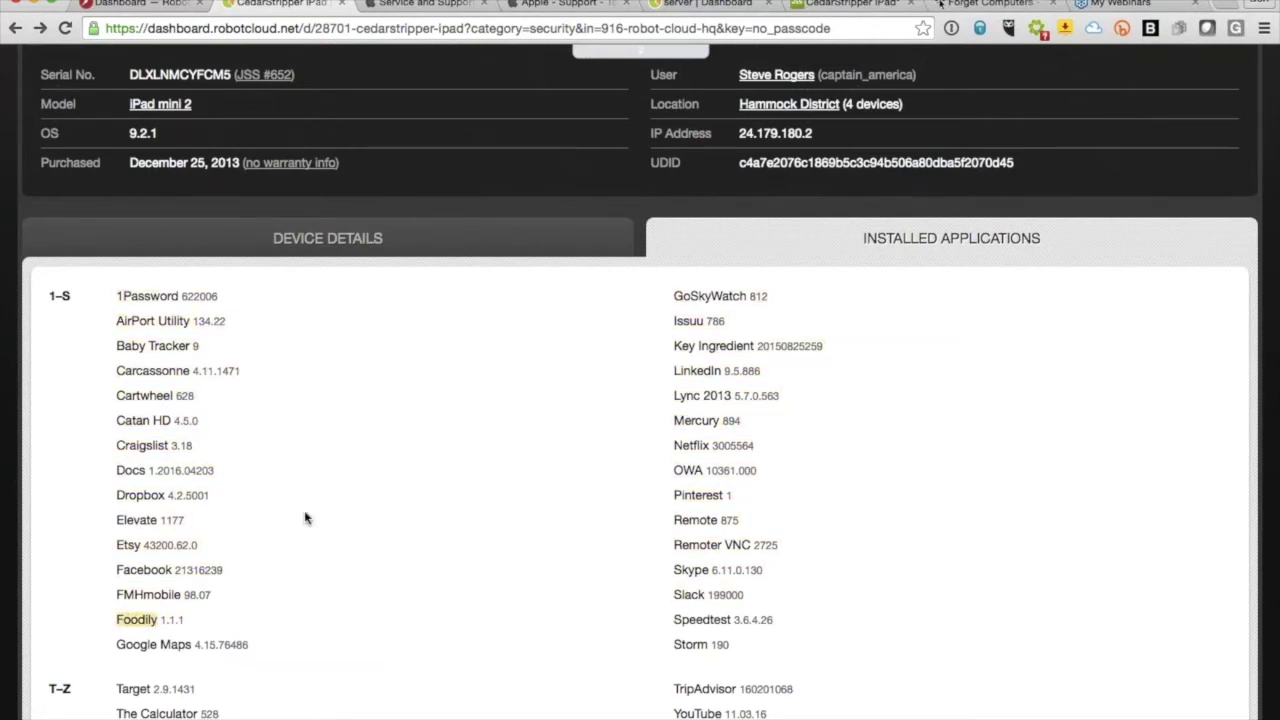
# Open the dashboard's device search and look up devices by a person's first name
pyautogui.scroll(5, 394, 420)
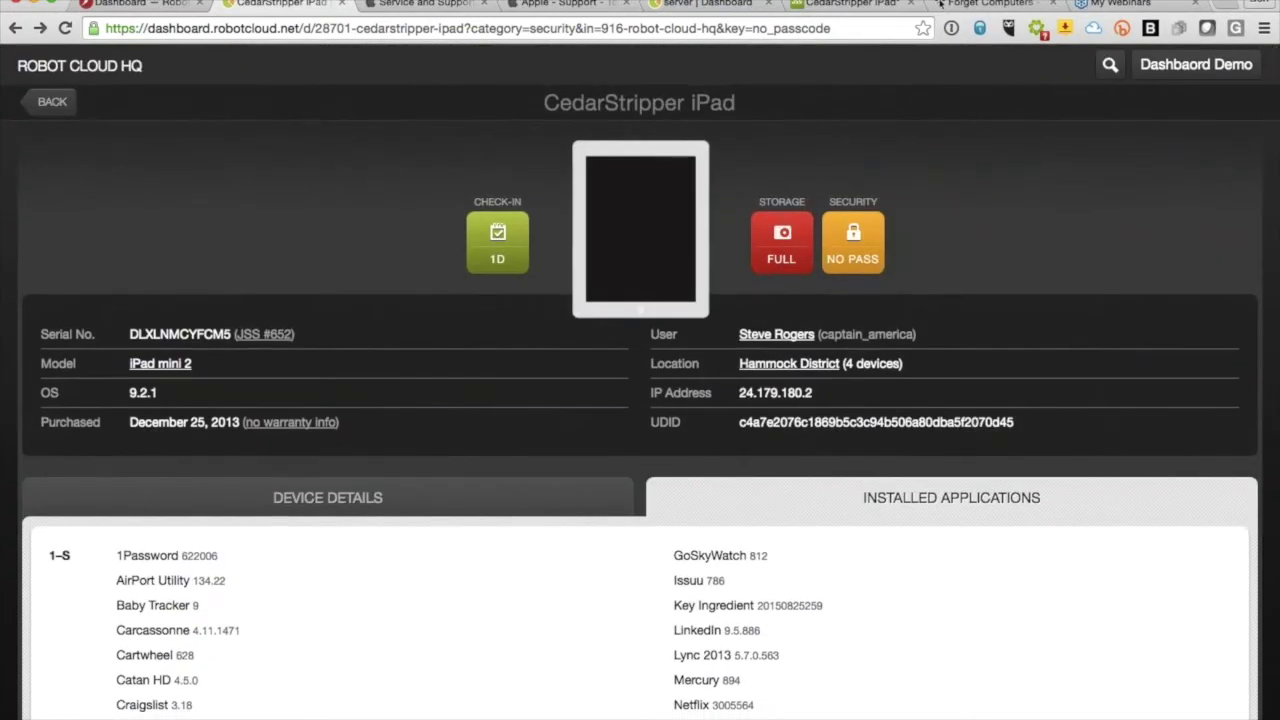
pyautogui.click(1110, 65)
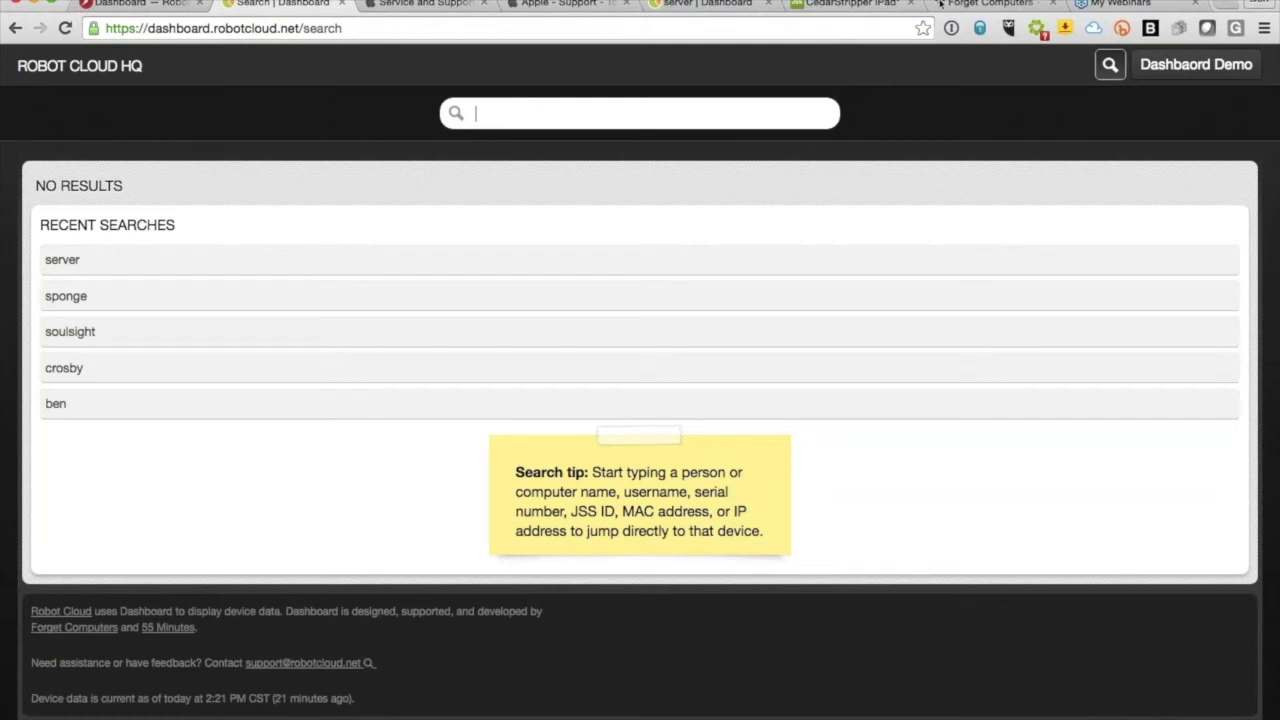
pyautogui.write('ben')
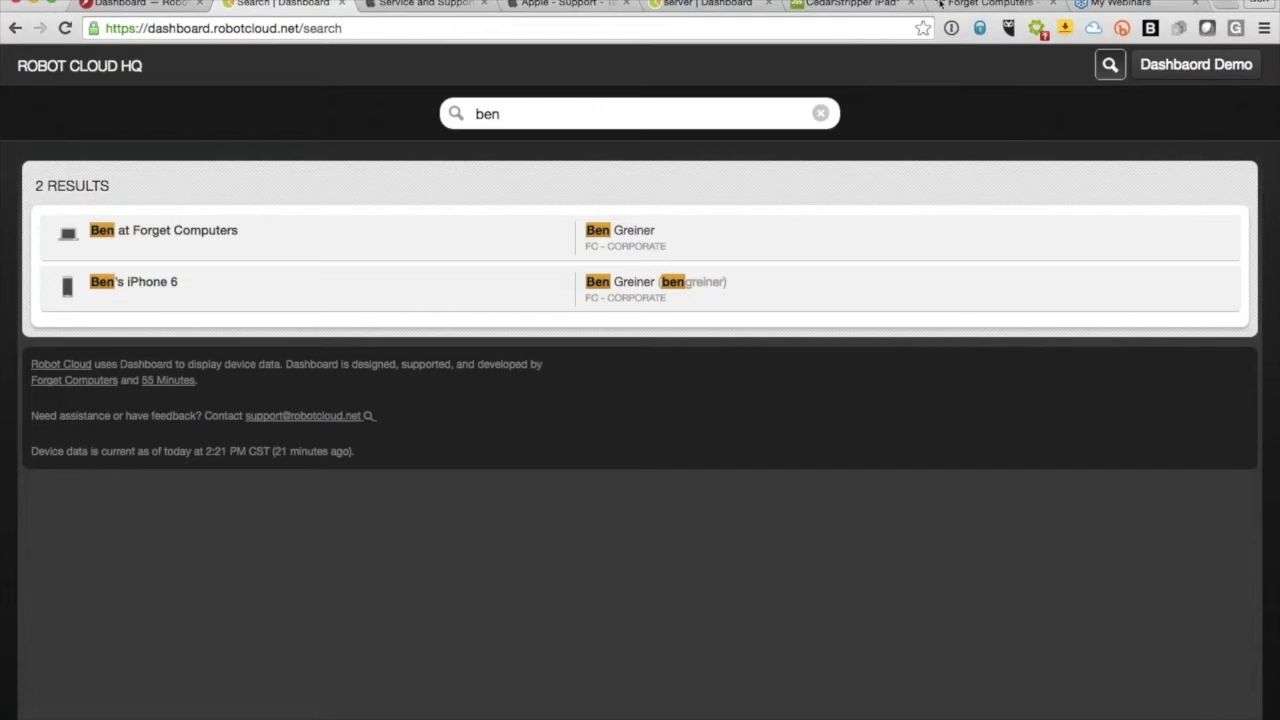
# Search the devices for "server" and open the details of the Forget Computers device named server
pyautogui.doubleClick(488, 114)
pyautogui.write('server')
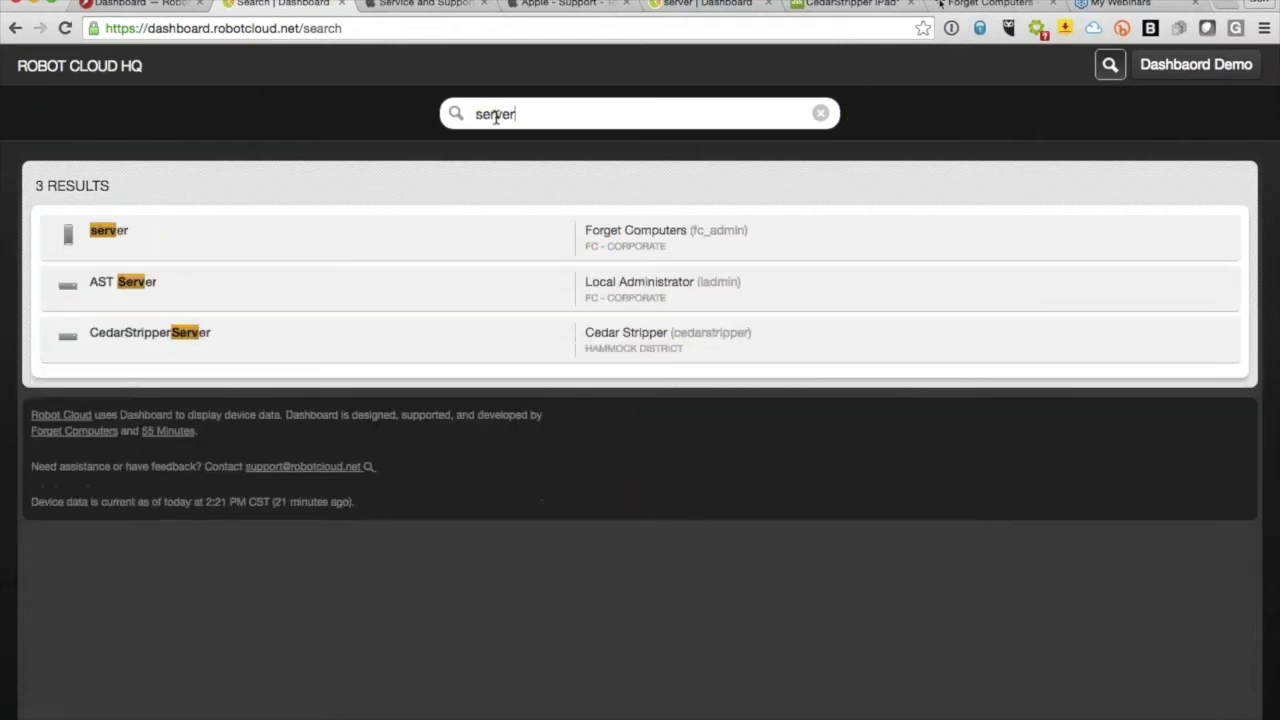
pyautogui.click(100, 240)
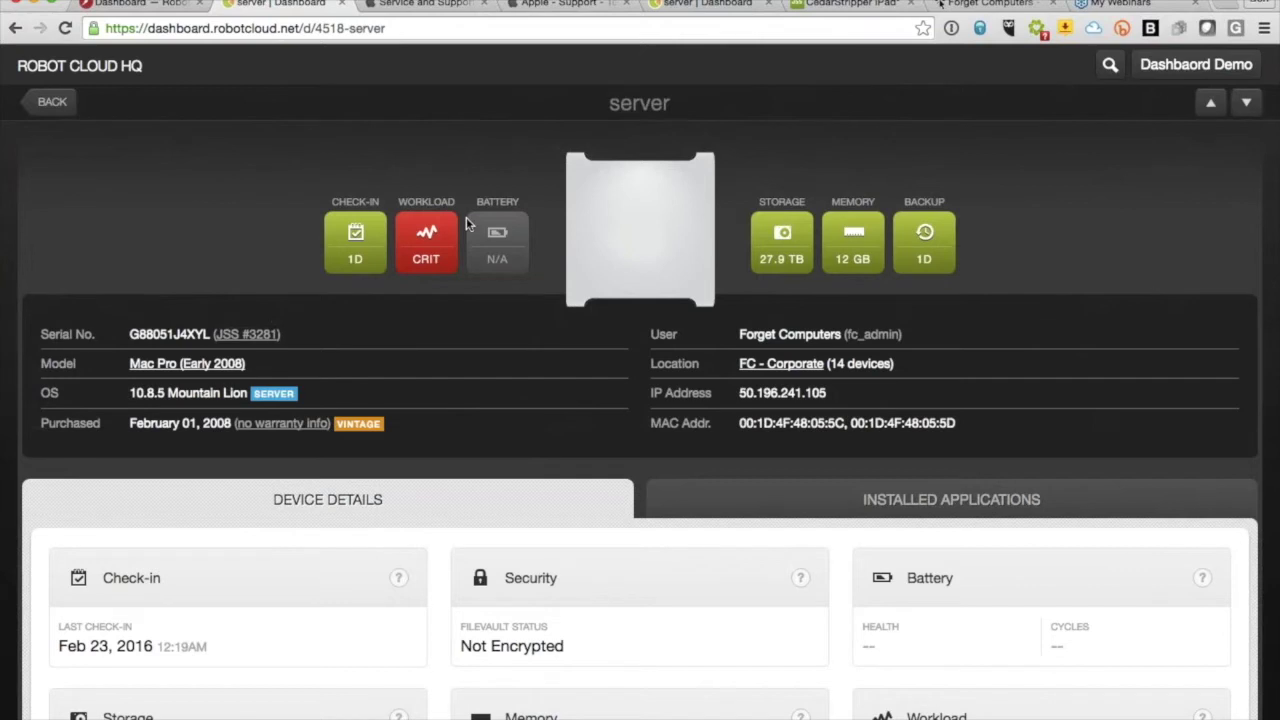
# View Apple's vintage and obsolete products article from the server's VINTAGE label and return to the device page
pyautogui.scroll(-1, 466, 222)
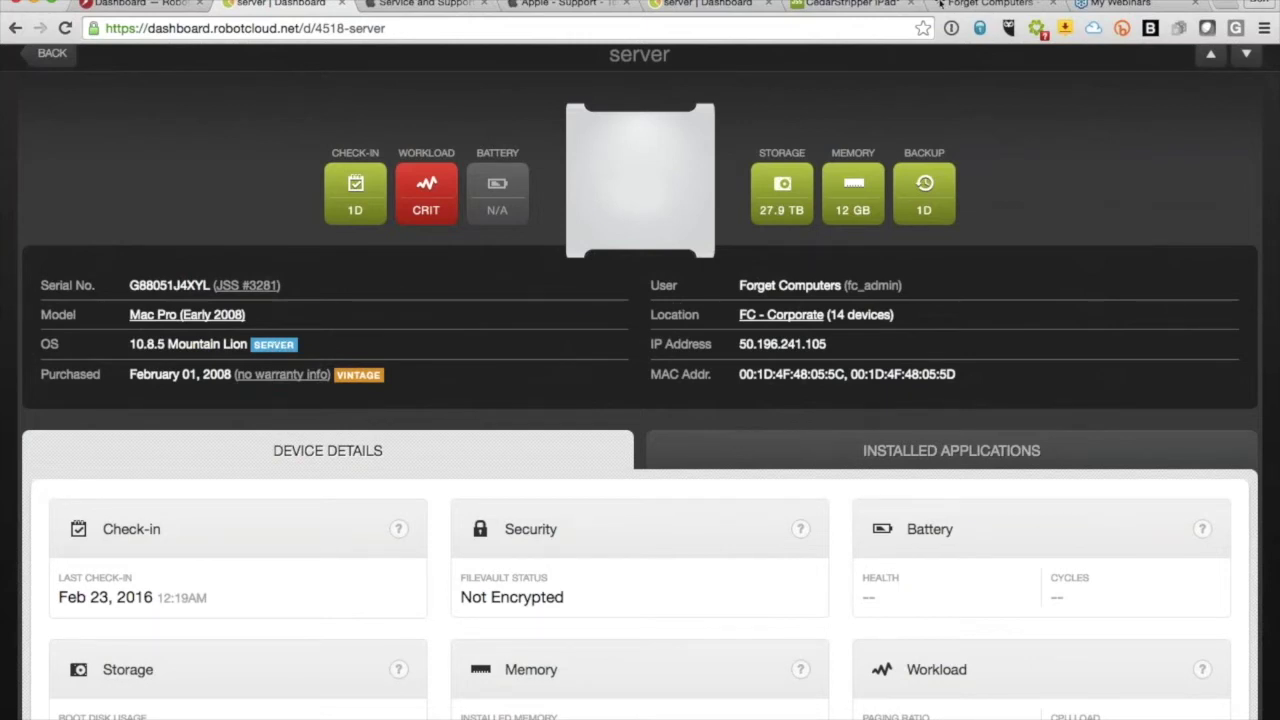
pyautogui.click(366, 377)
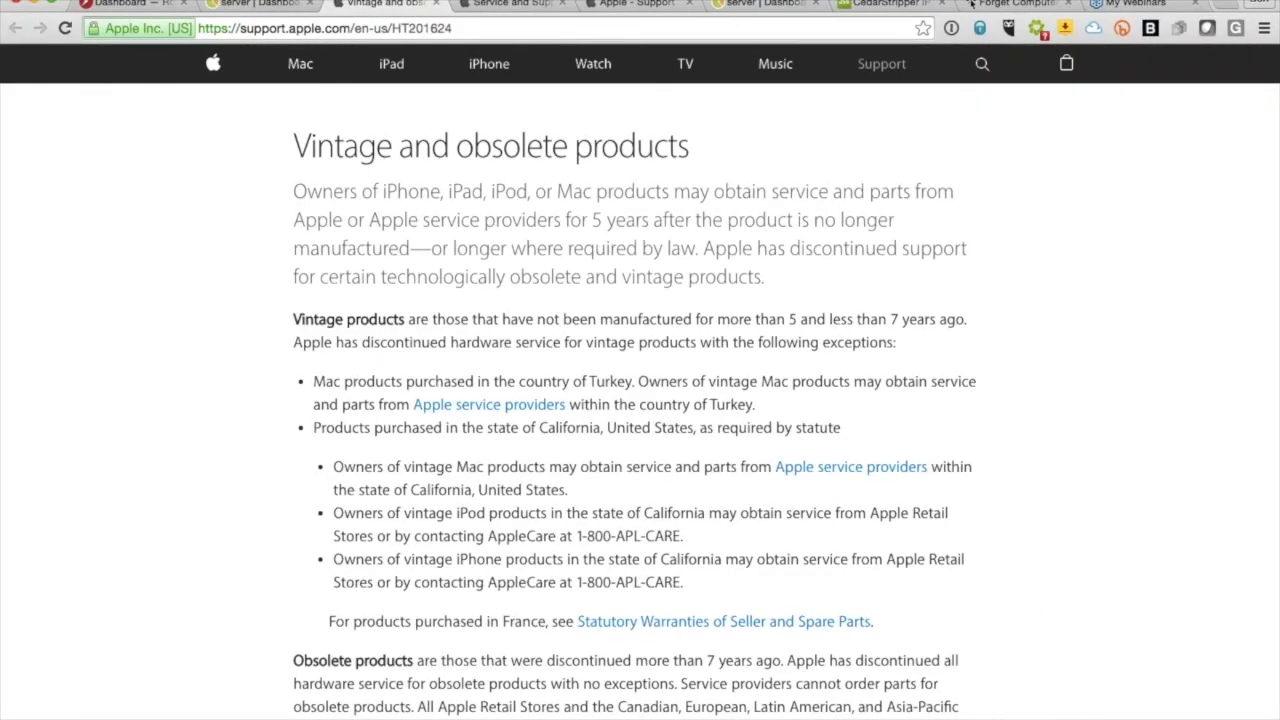
pyautogui.press('space')
pyautogui.hotkey('shift', 'space')
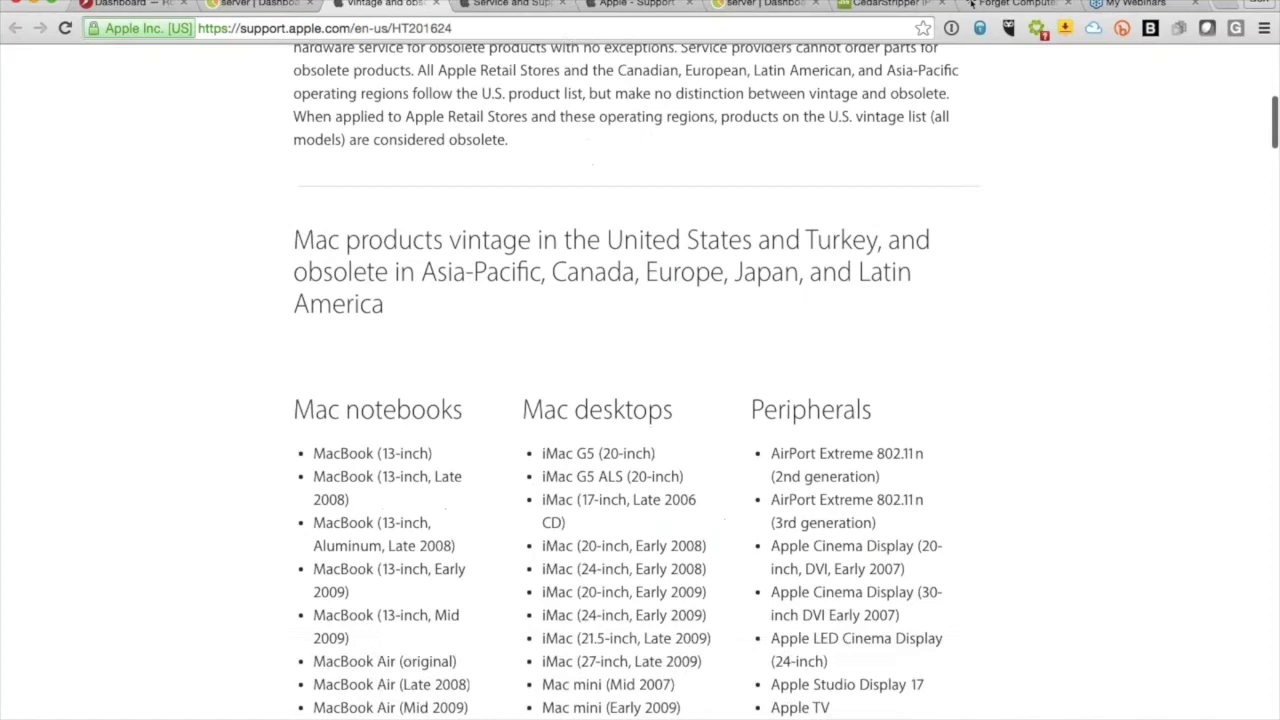
pyautogui.hotkey('ctrl', 'shift', 'Tab')
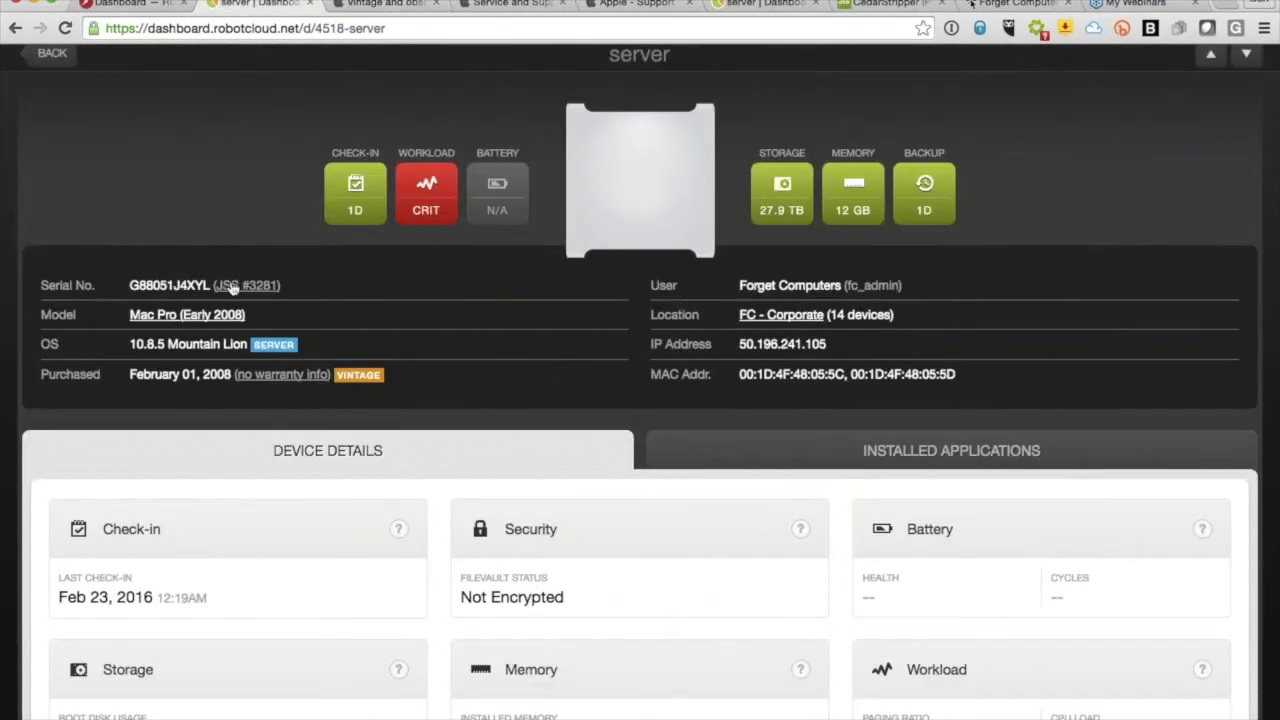
# Open the server's linked JSS record, return to the dashboard, and review its storage, memory, workload and backup details
pyautogui.click(231, 287)
pyautogui.hotkey('ctrl', 'shift', 'Tab')
pyautogui.scroll(-5, 500, 323)
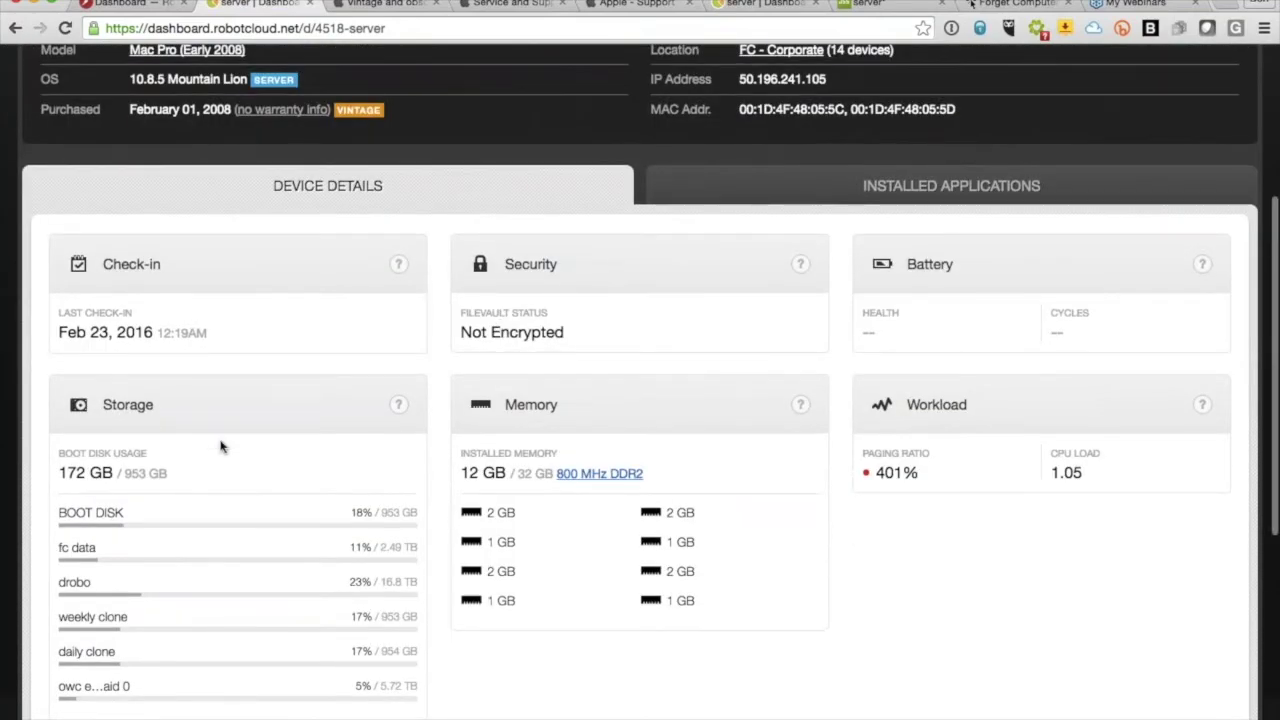
pyautogui.scroll(-2, 223, 440)
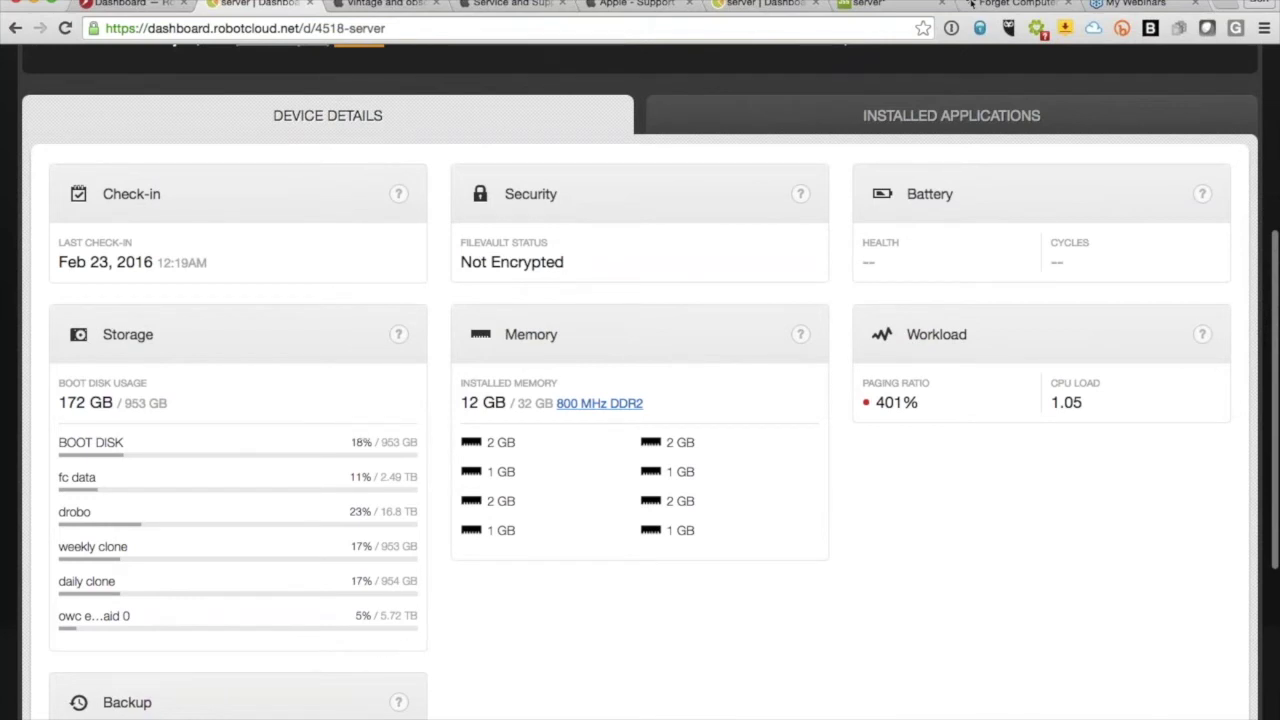
pyautogui.scroll(-5, 640, 400)
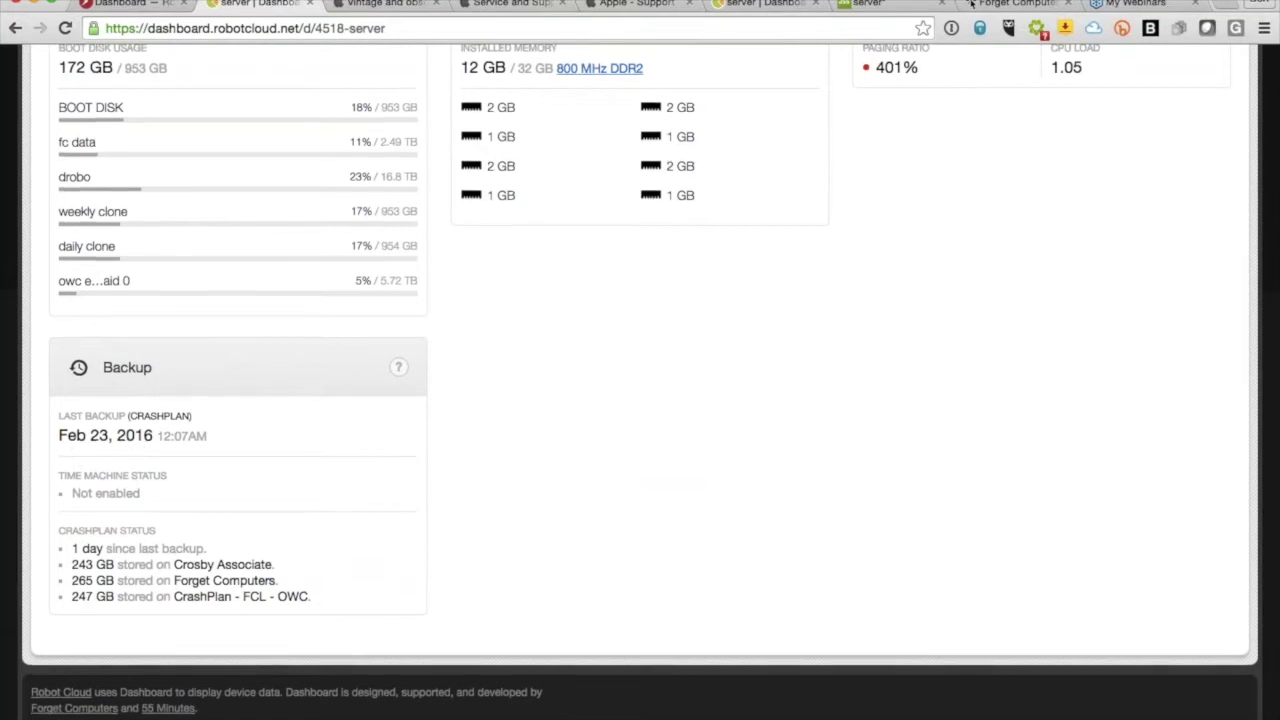
pyautogui.scroll(5, 674, 362)
pyautogui.scroll(2, 660, 368)
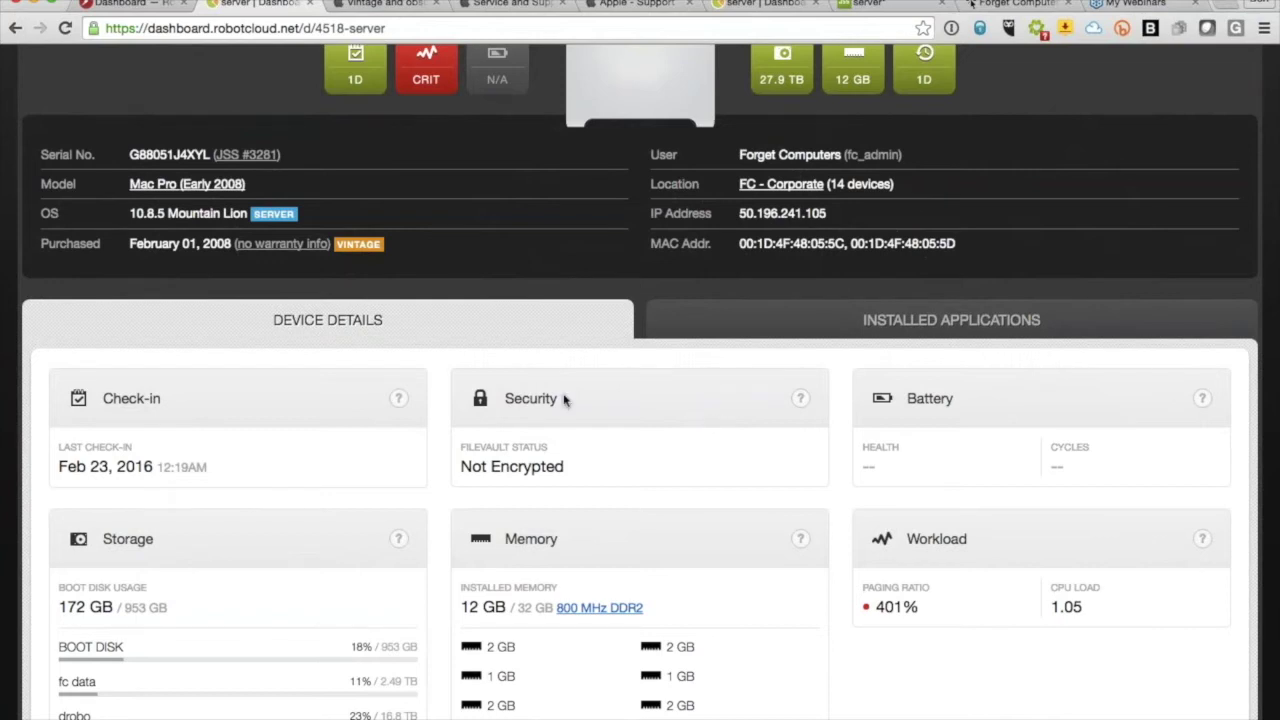
# View the MacSales upgrade page for the server's 800 MHz DDR2 memory, and return to highlight its paging ratio
pyautogui.scroll(-5, 580, 417)
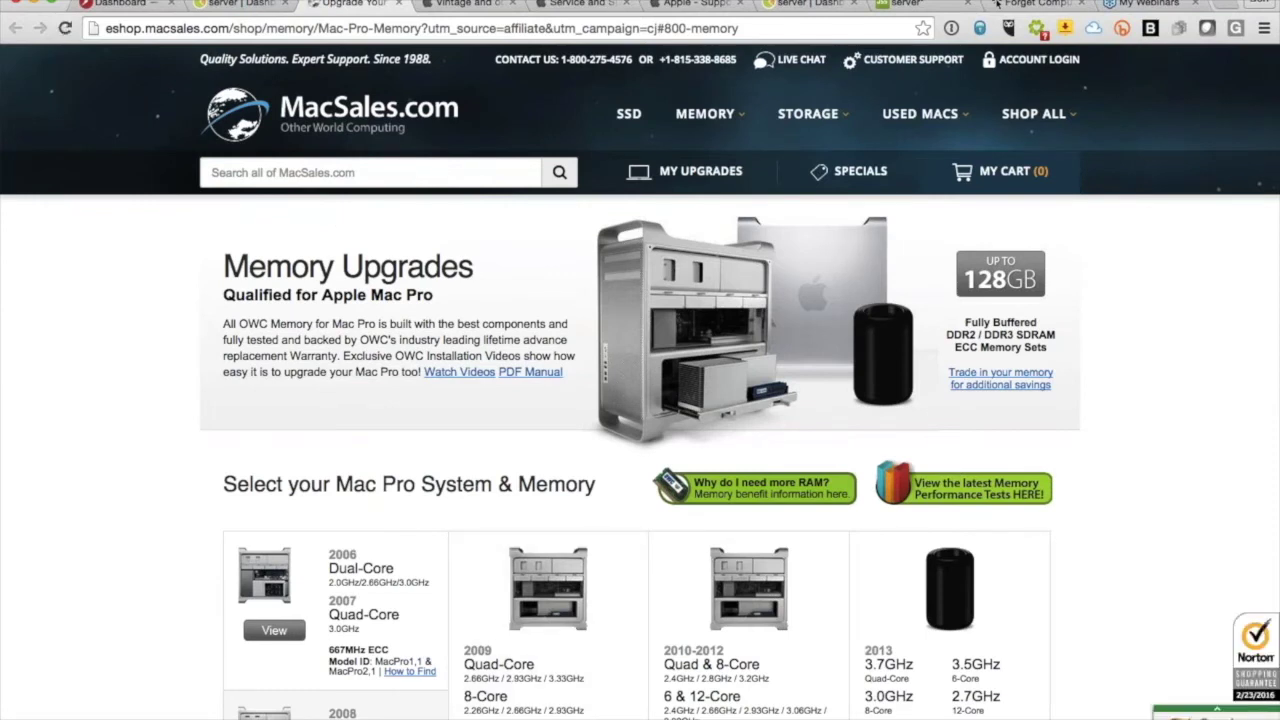
pyautogui.click(240, 4)
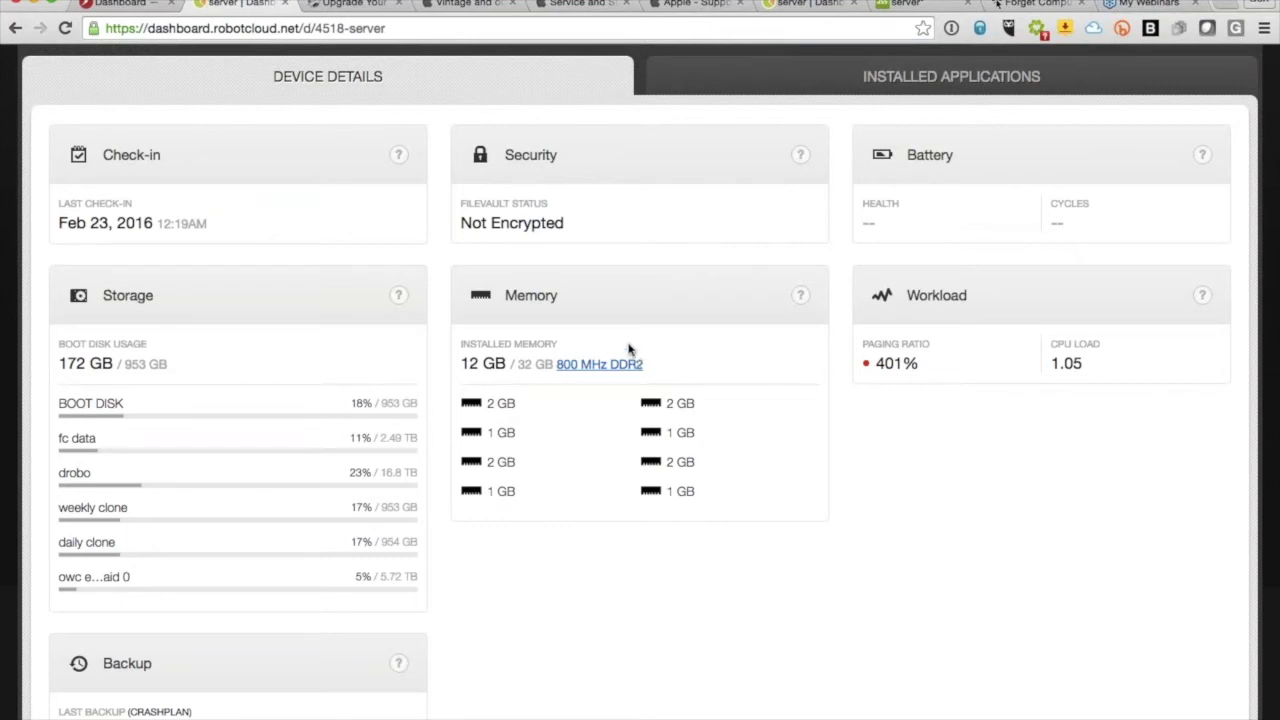
pyautogui.scroll(5, 678, 352)
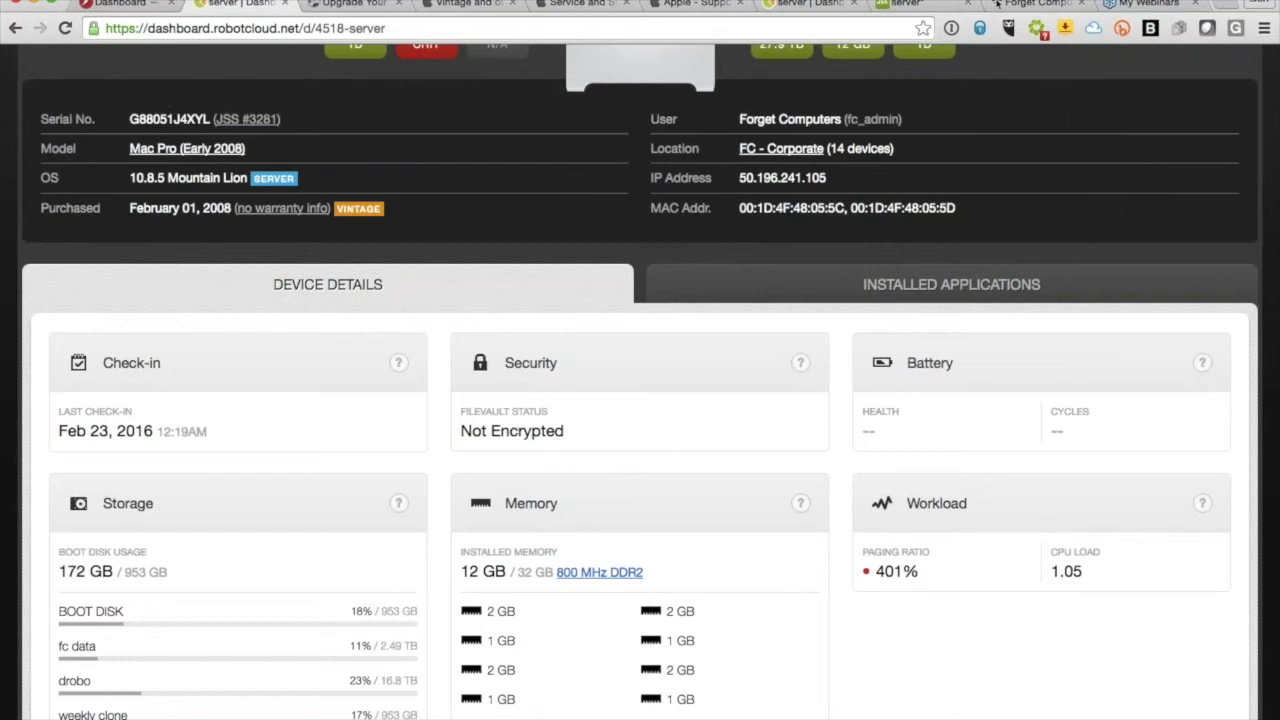
pyautogui.moveTo(925, 573); pyautogui.dragTo(858, 569)
# View the server's installed applications and find the entries containing "server" in the list
pyautogui.click(951, 284)
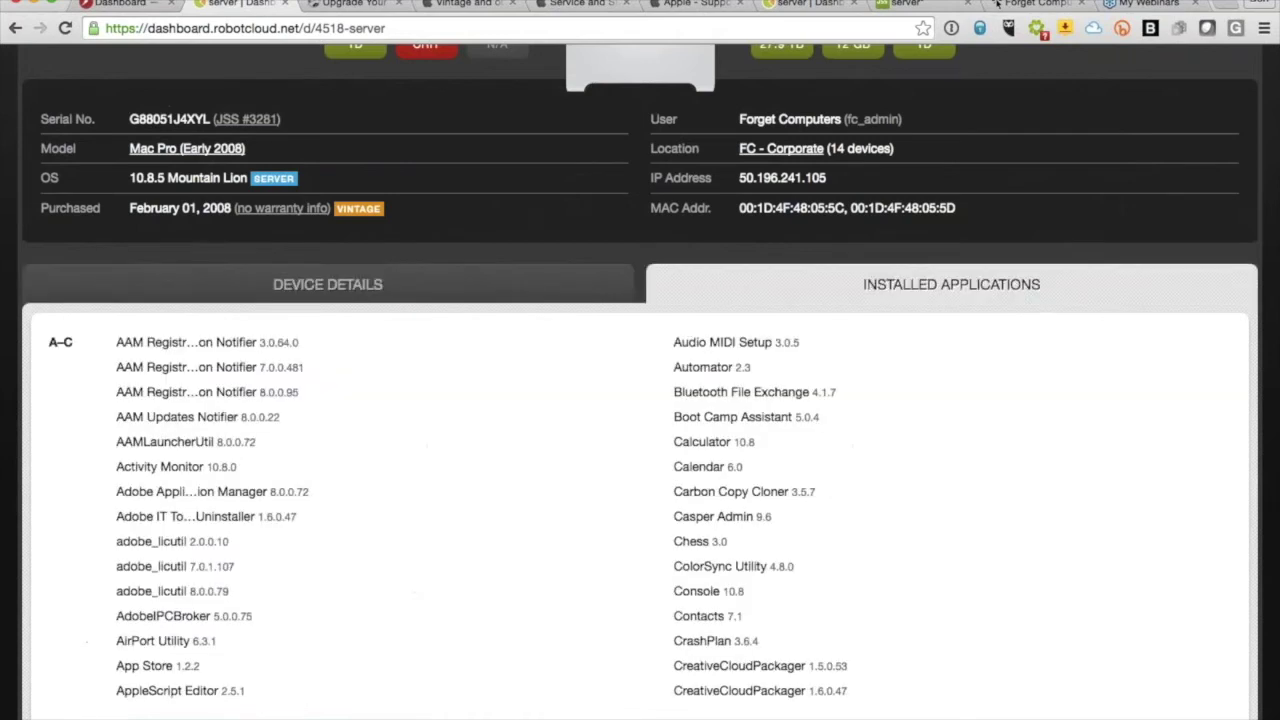
pyautogui.scroll(-10, 812, 508)
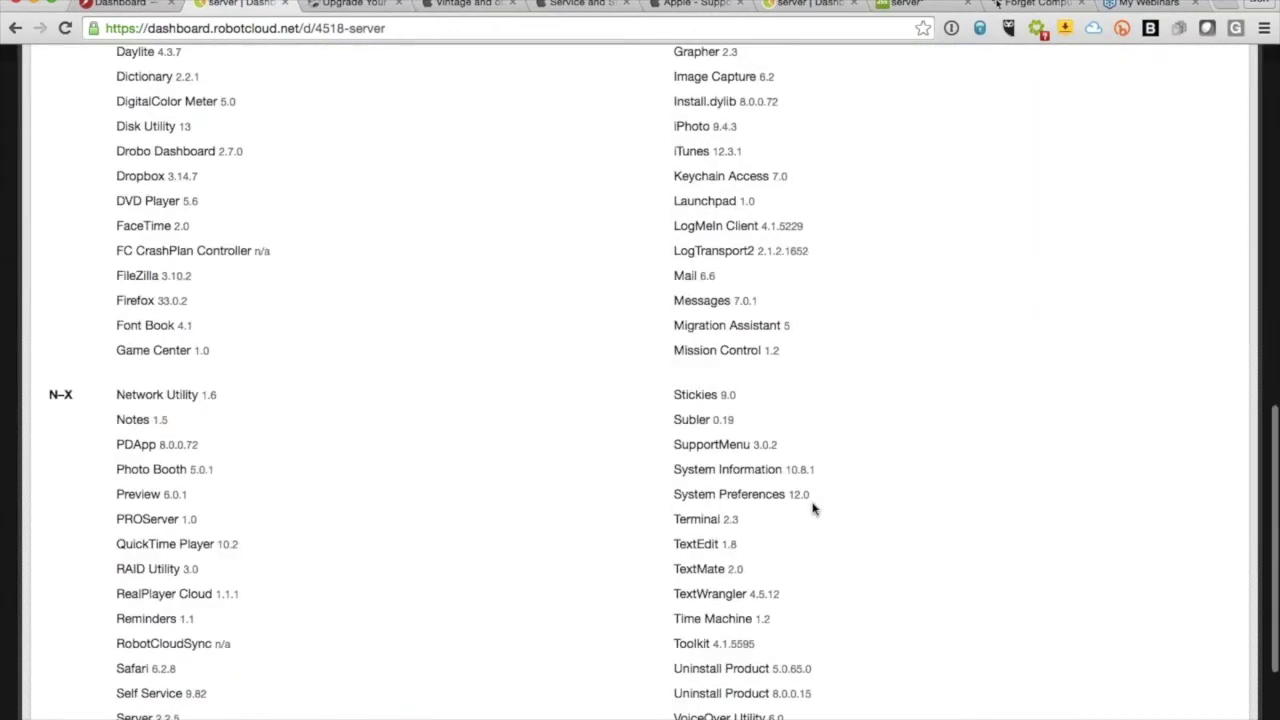
pyautogui.press('super+f')
pyautogui.write('server')
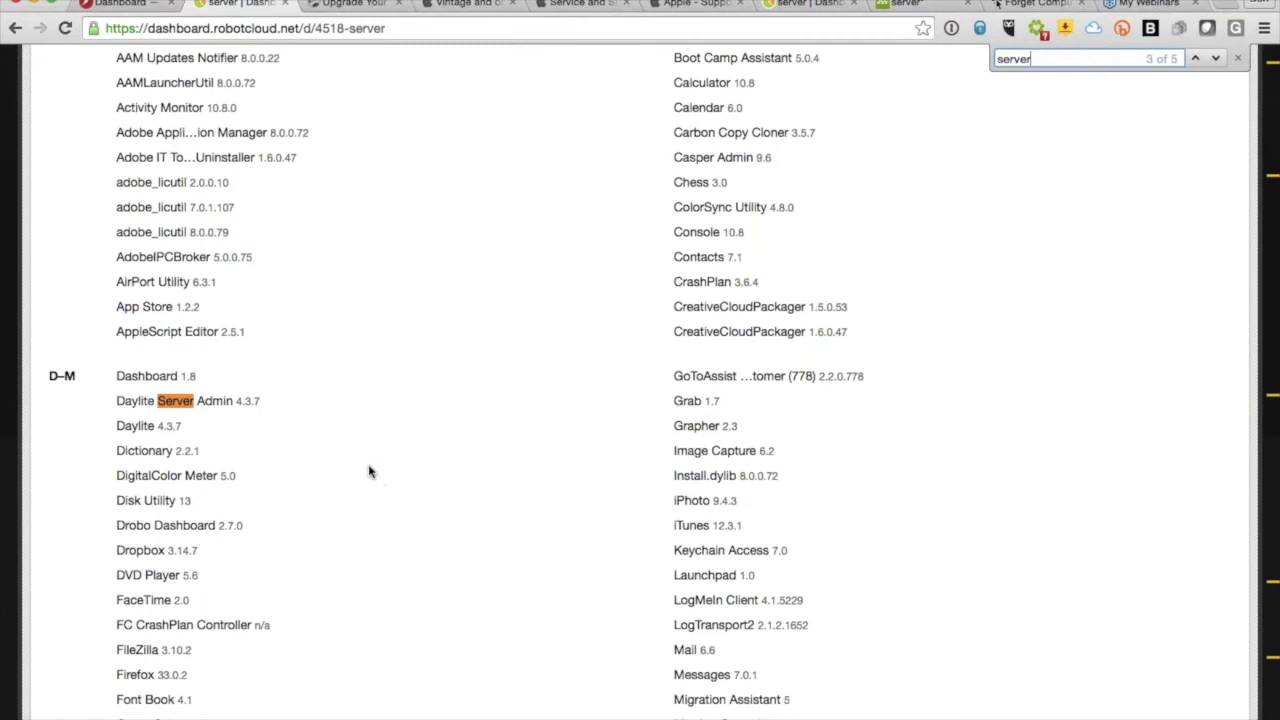
pyautogui.press('Return')
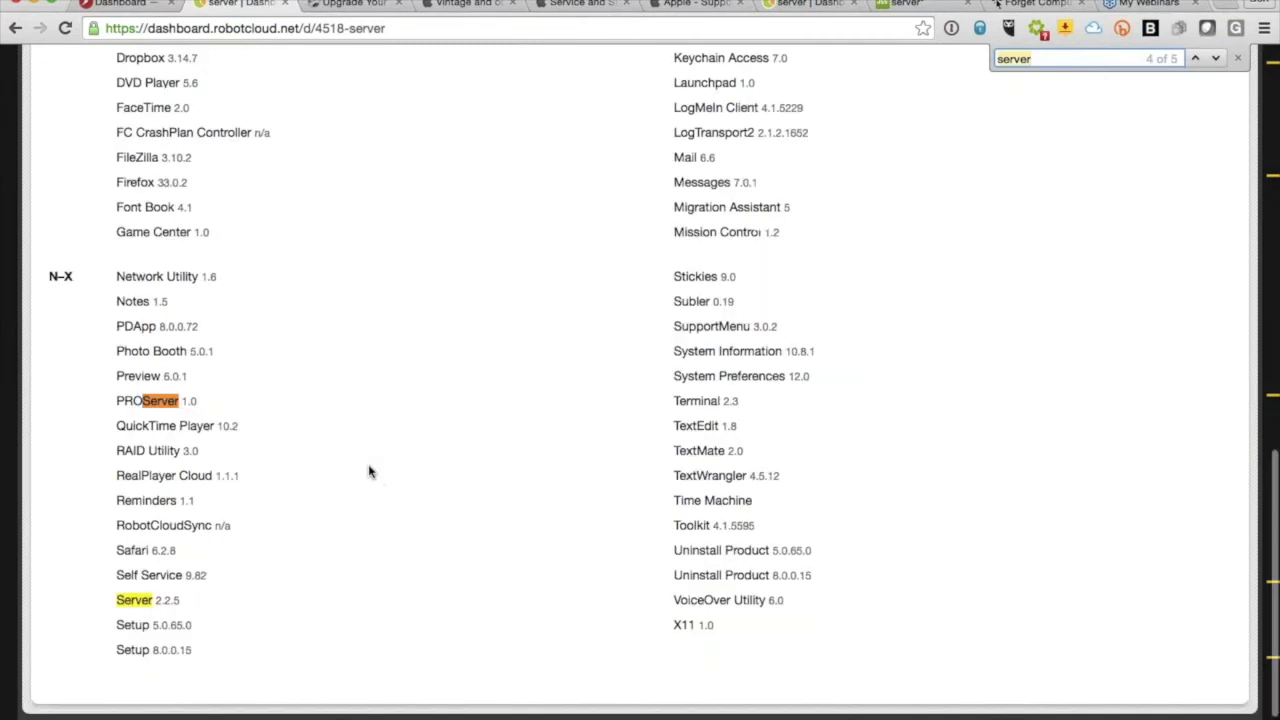
pyautogui.click(139, 604)
pyautogui.scroll(15, 554, 371)
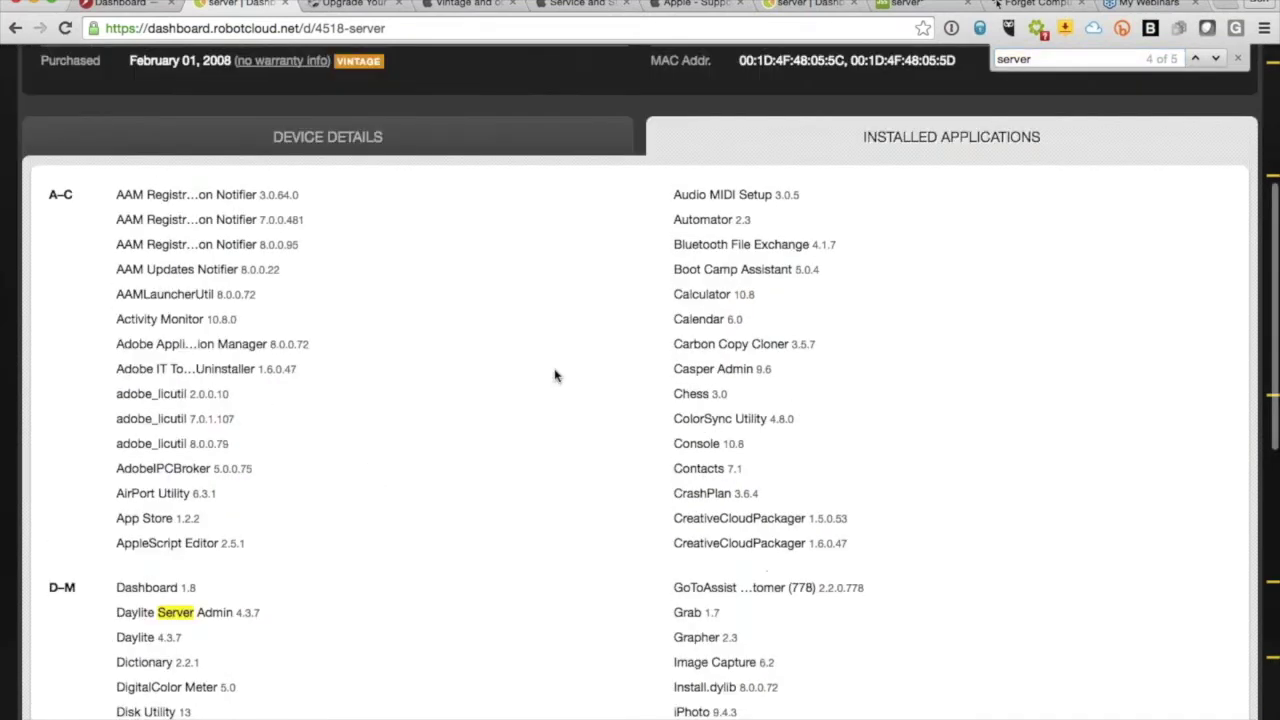
pyautogui.press('Escape')
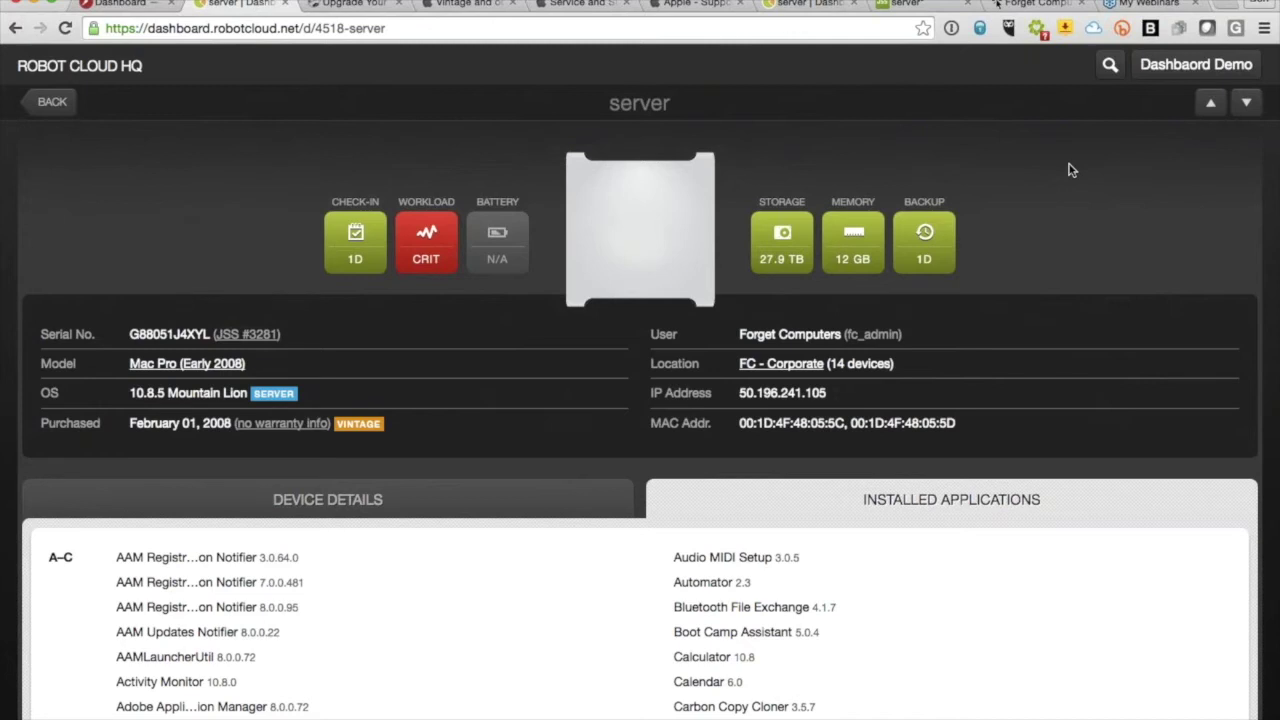
# Search by the owner's first name, open the MacBook Air (13-inch, Mid 2013) at Forget Computers, and review its device details
pyautogui.click(1110, 64)
pyautogui.write('ben')
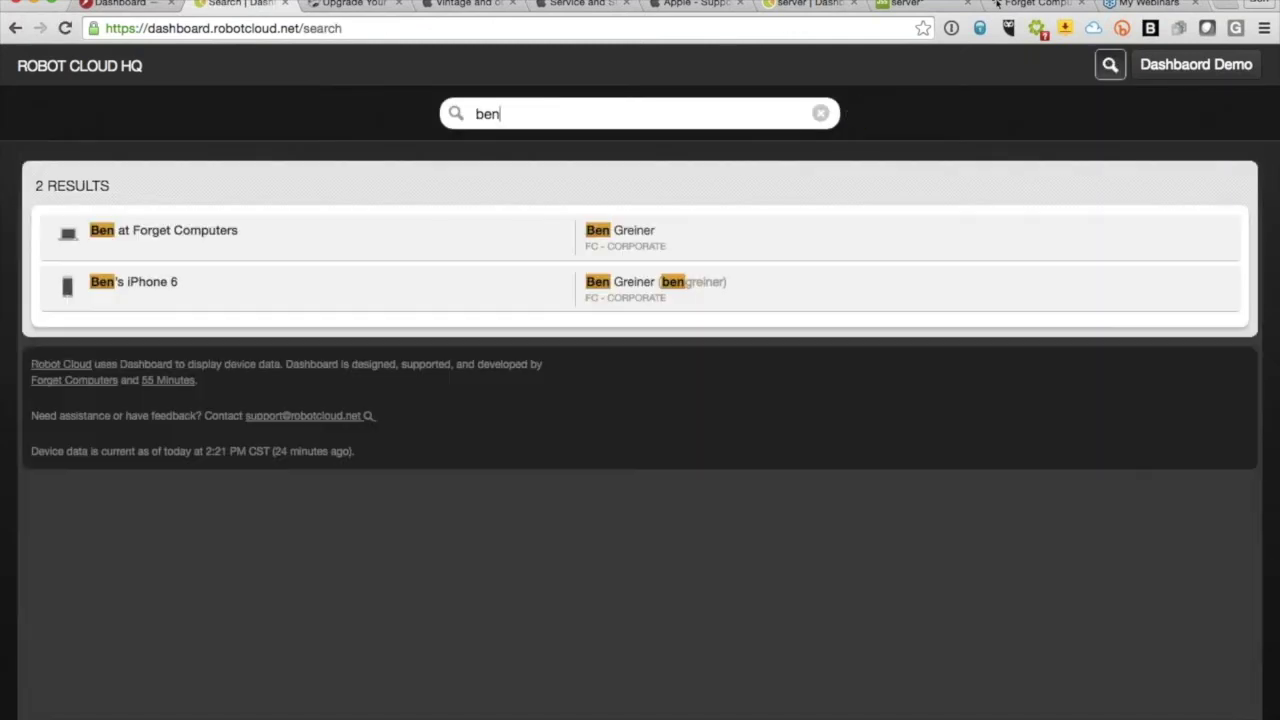
pyautogui.click(240, 240)
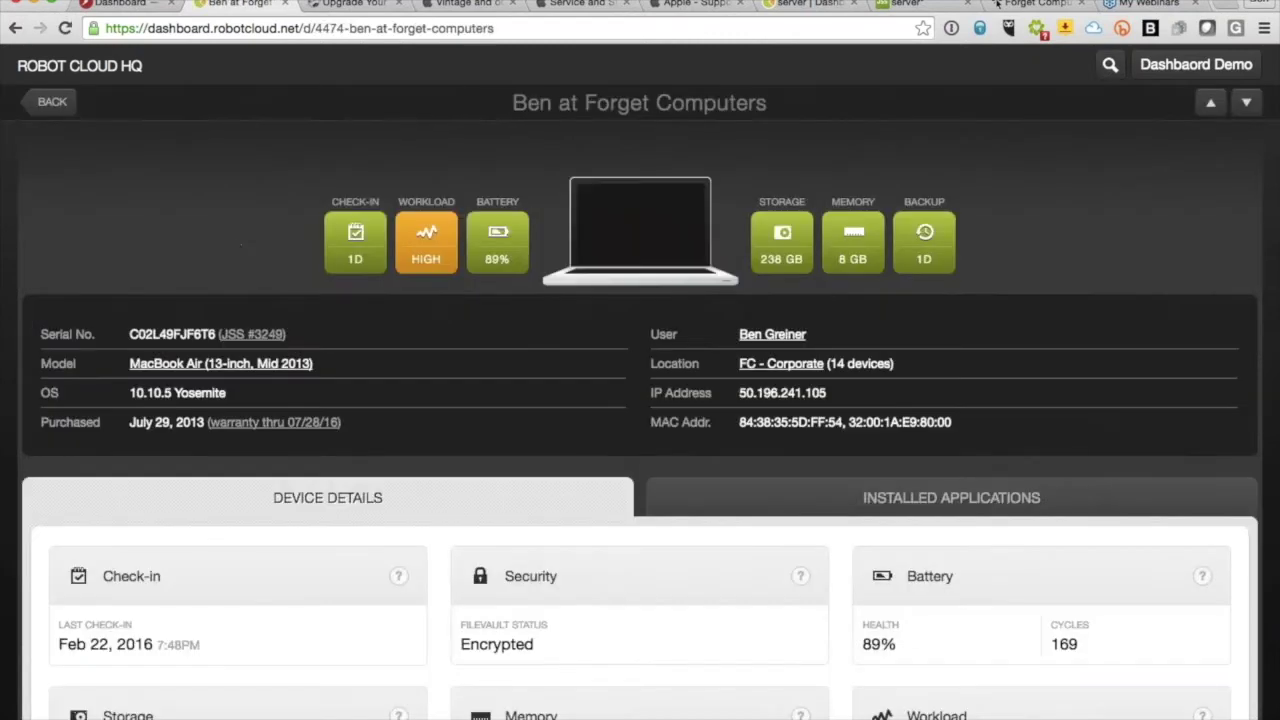
pyautogui.scroll(-5, 903, 340)
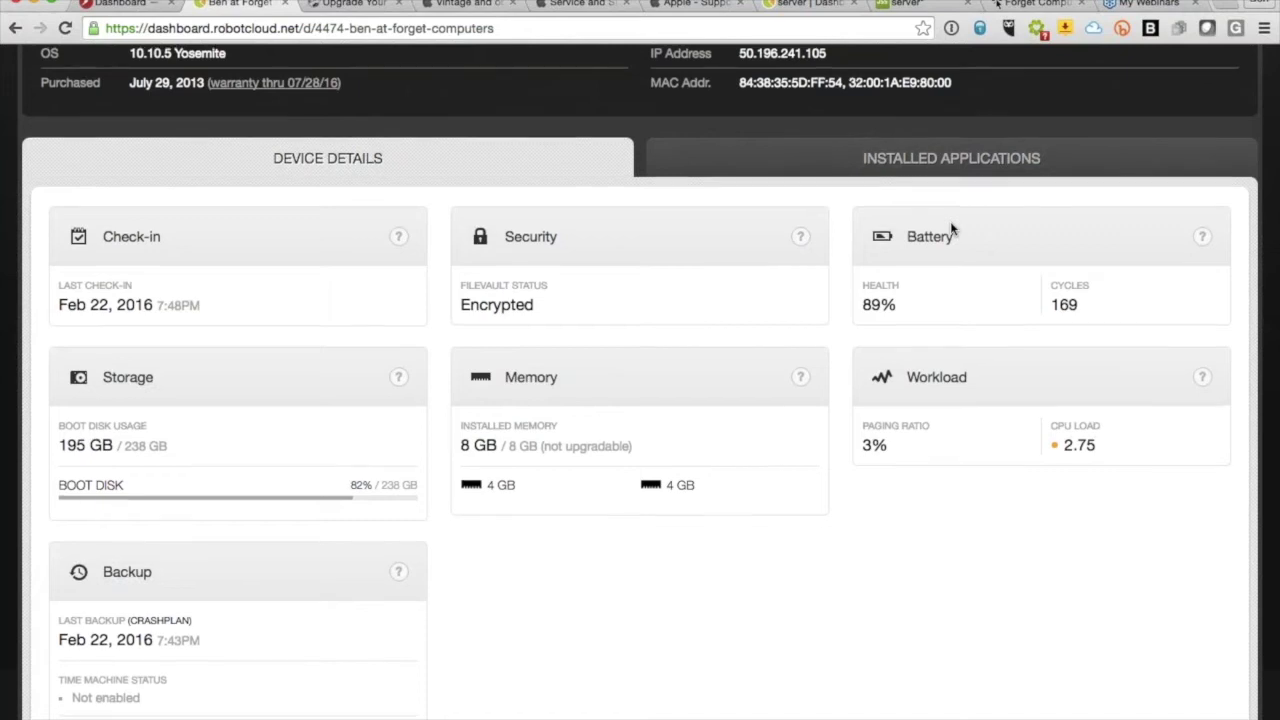
pyautogui.scroll(5, 951, 229)
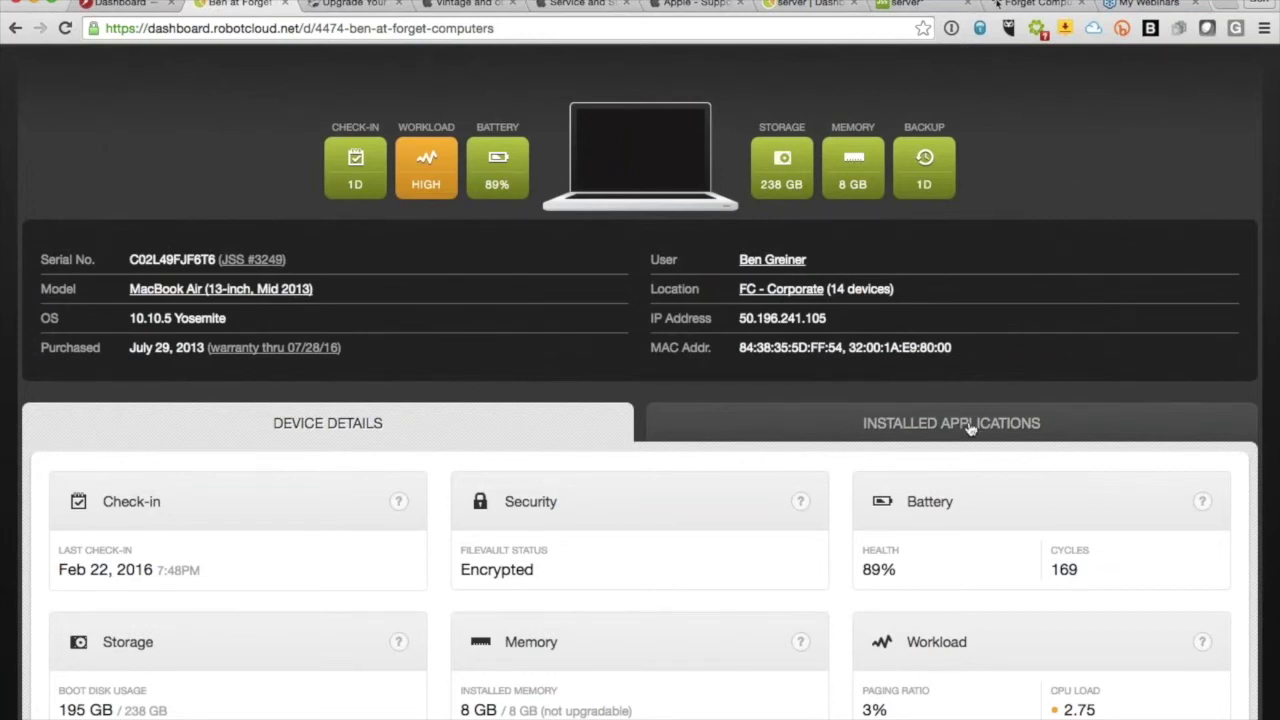
# Switch to Keynote to present the Zendesk App slide, exit the slideshow, and return to Chrome
pyautogui.press('super+Tab')
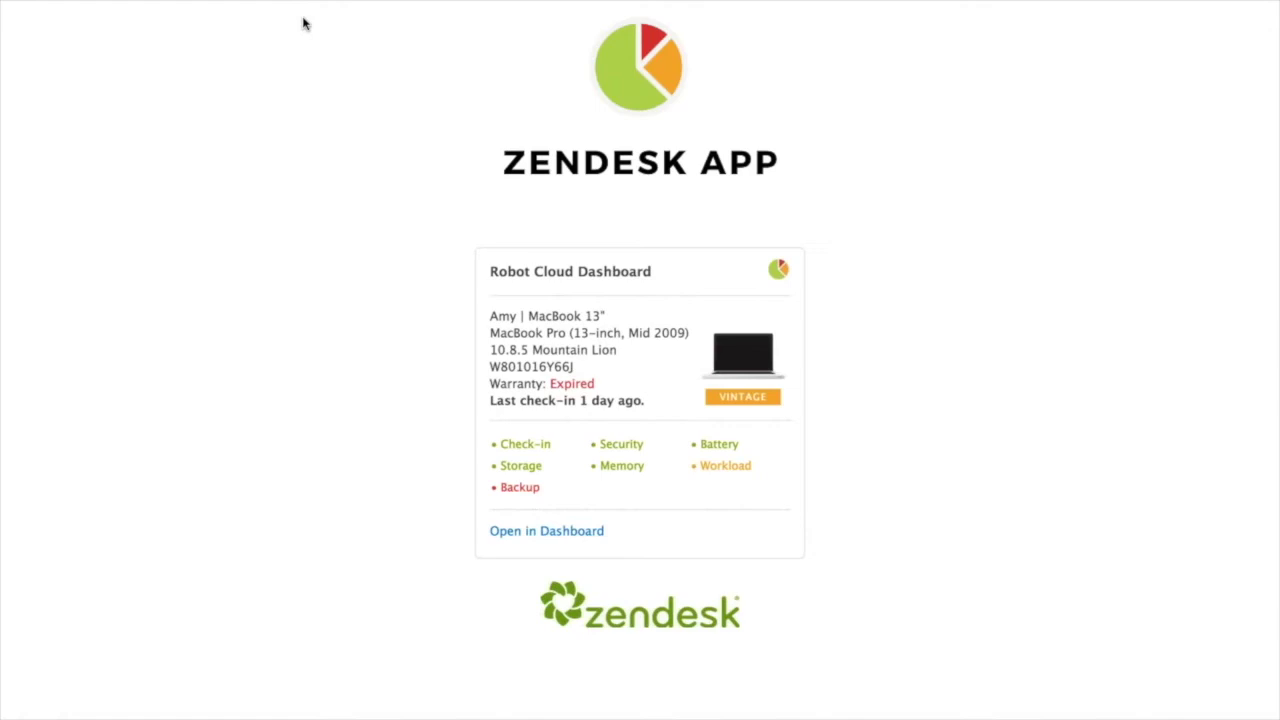
pyautogui.press('Escape')
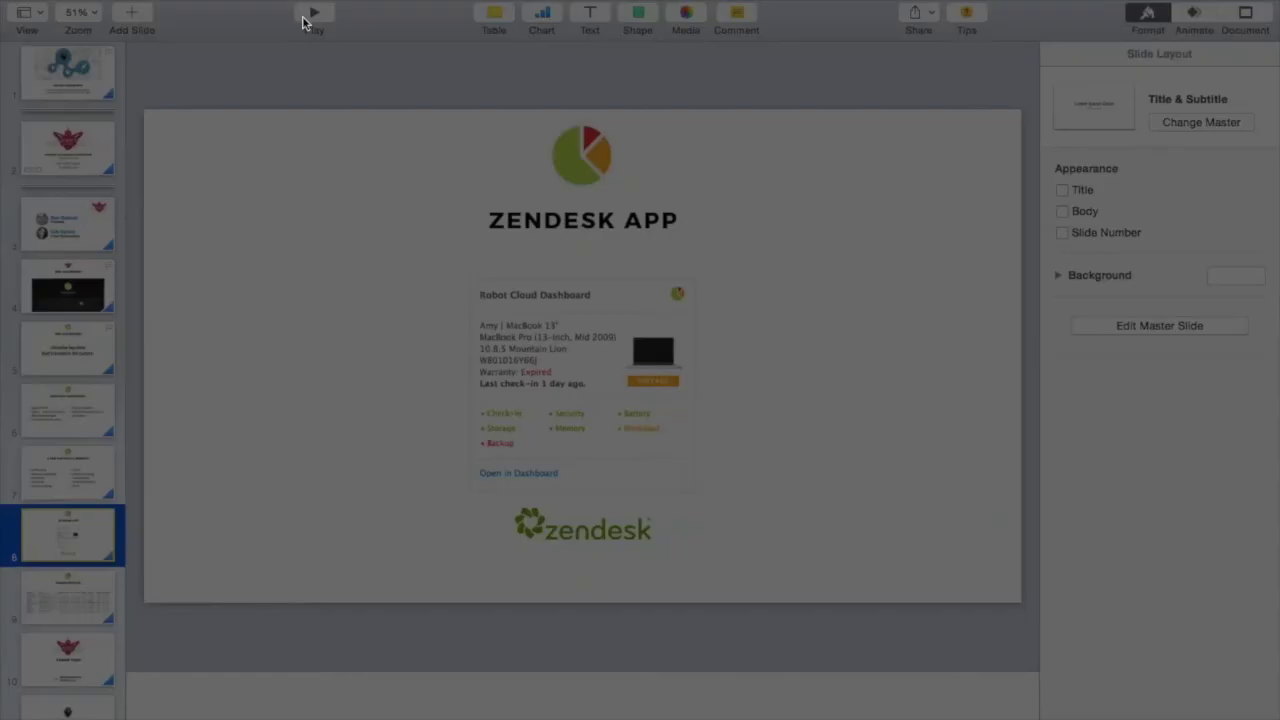
pyautogui.press('super+Tab')
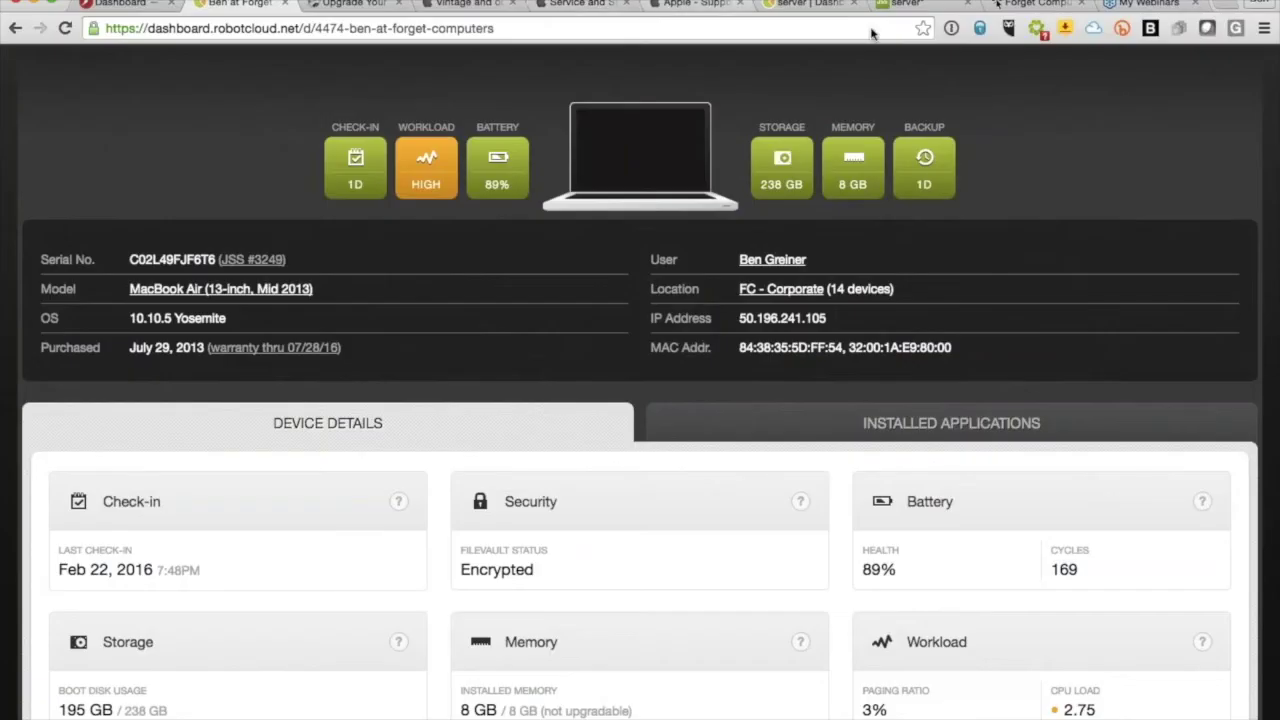
# Open the Zendesk "App ticket", show its apps, and highlight the device name in the Robot Cloud Dashboard app
pyautogui.click(1025, 7)
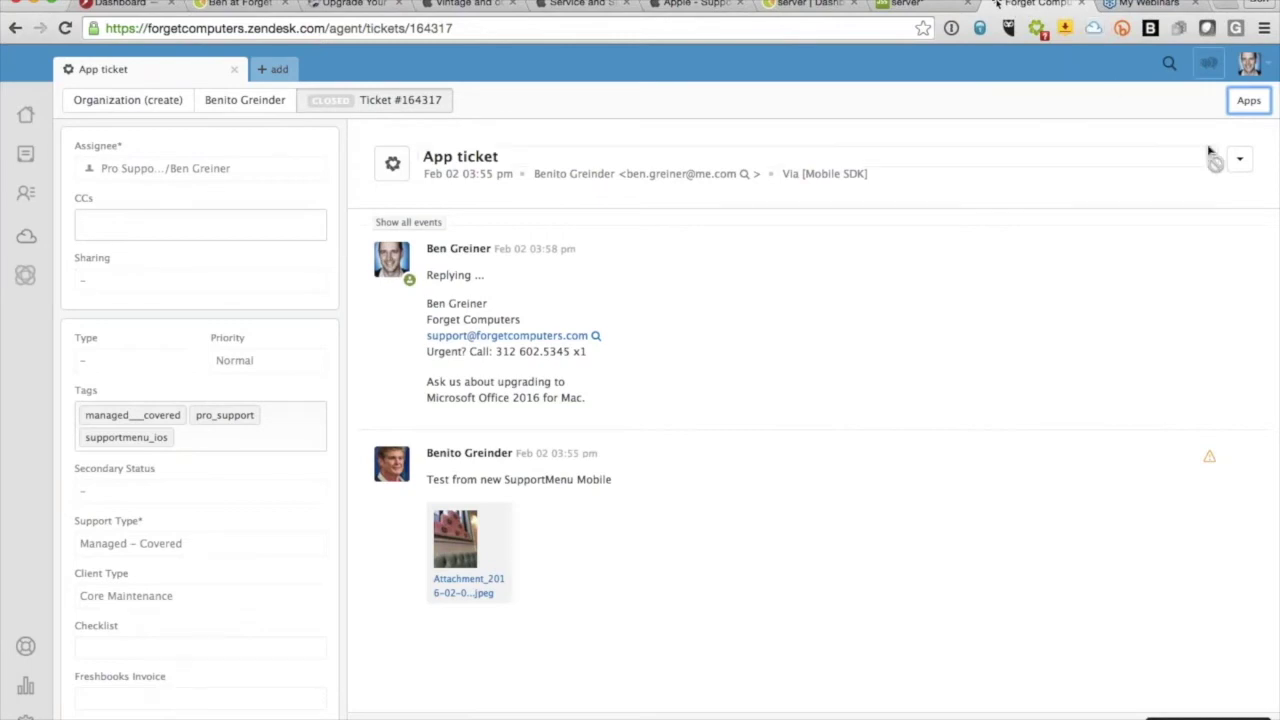
pyautogui.click(1245, 104)
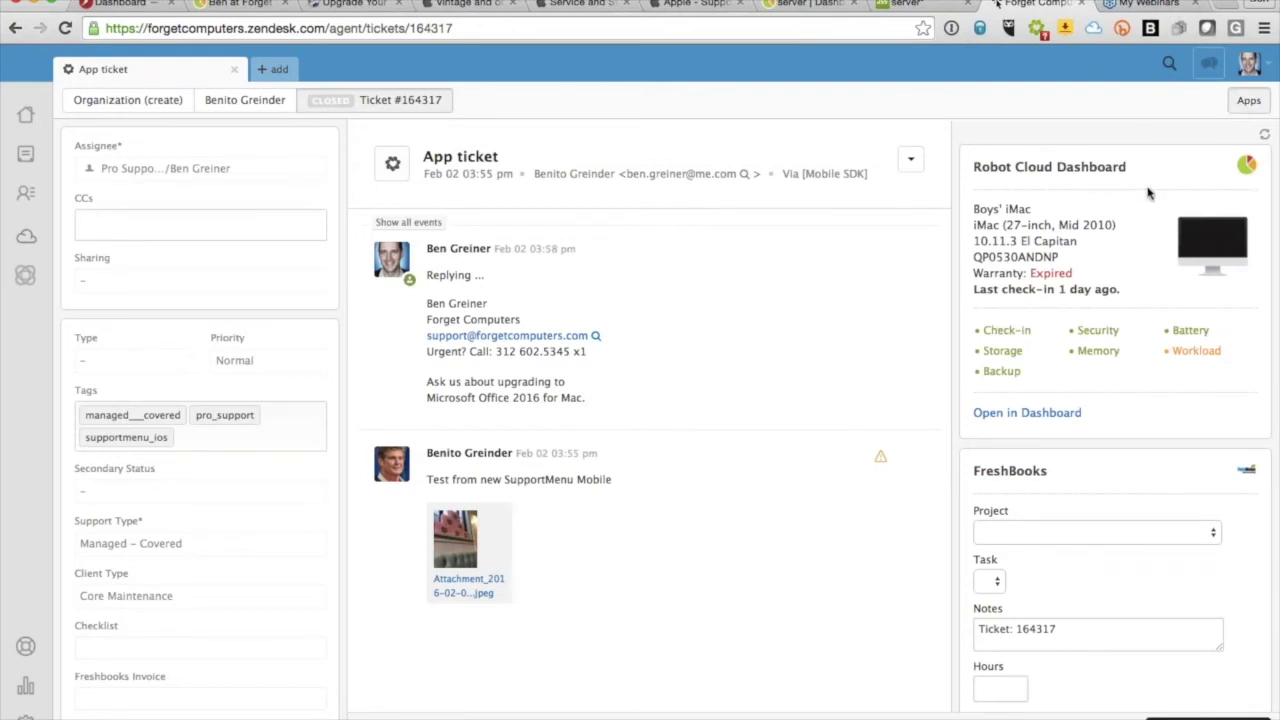
pyautogui.moveTo(973, 209); pyautogui.dragTo(1029, 207)
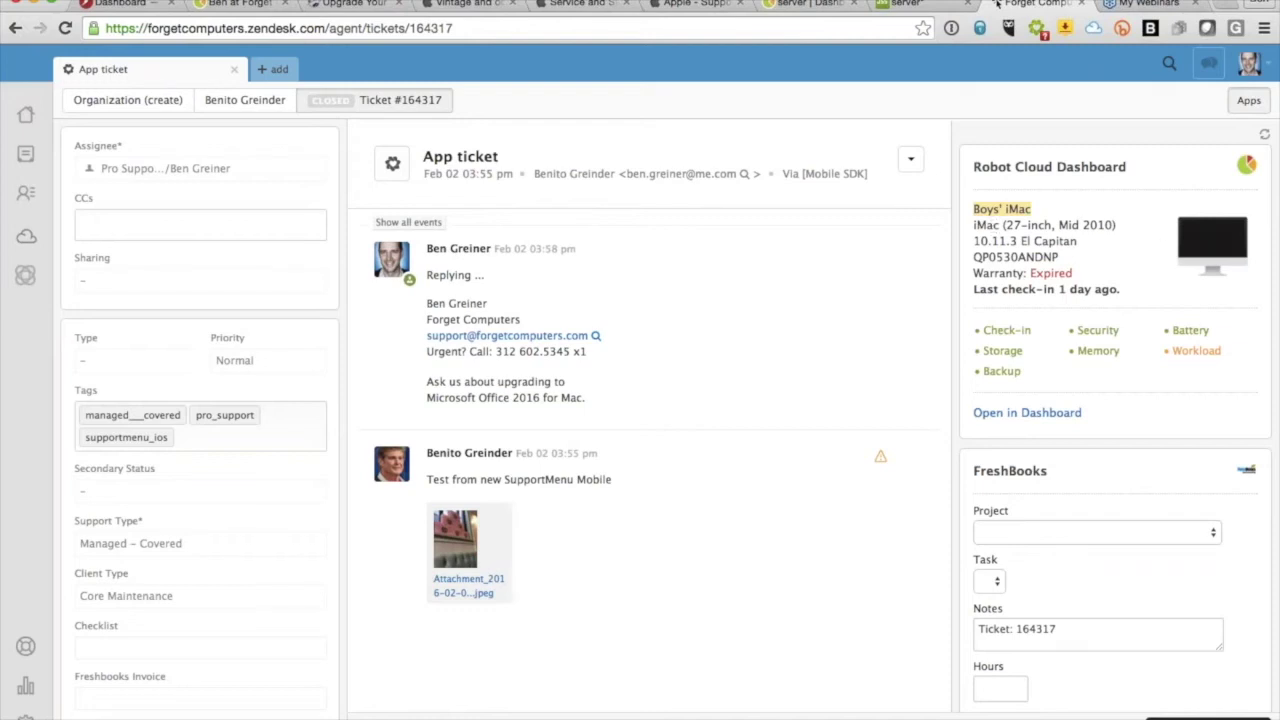
# Copy the iMac's serial number from the Robot Cloud Dashboard app and search Zendesk for it
pyautogui.doubleClick(997, 257)
pyautogui.press('super+c')
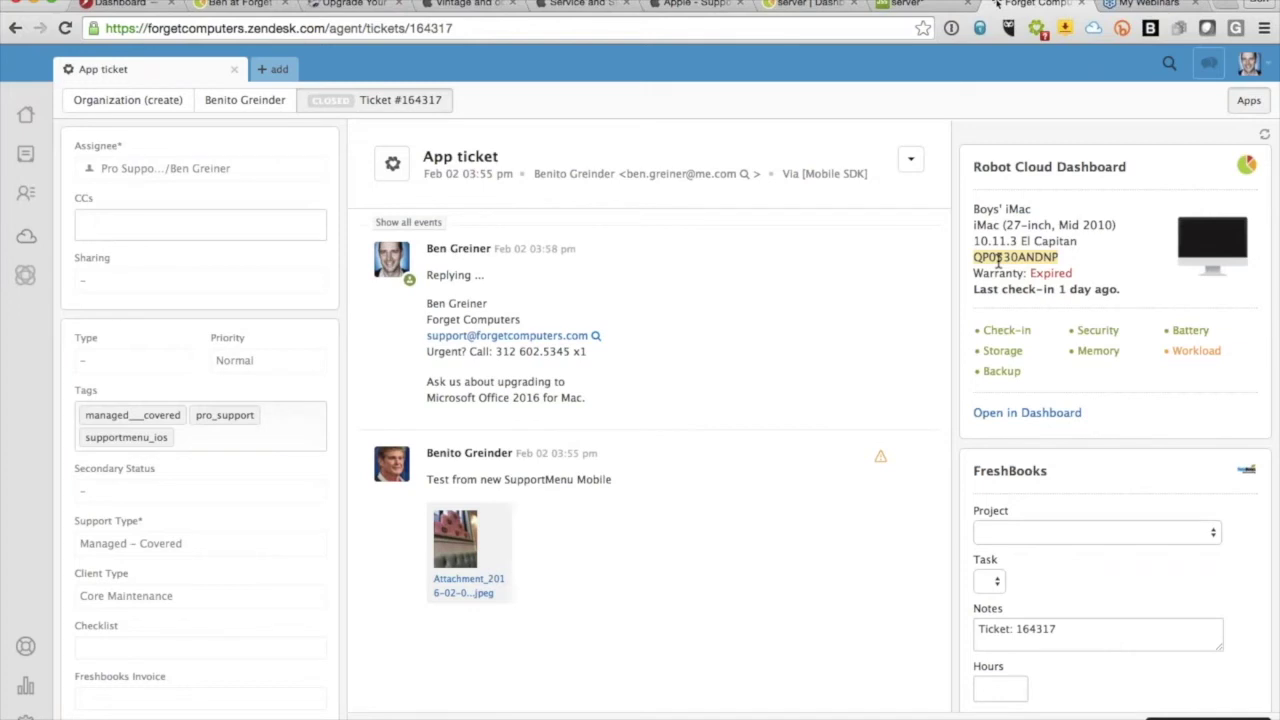
pyautogui.click(1169, 63)
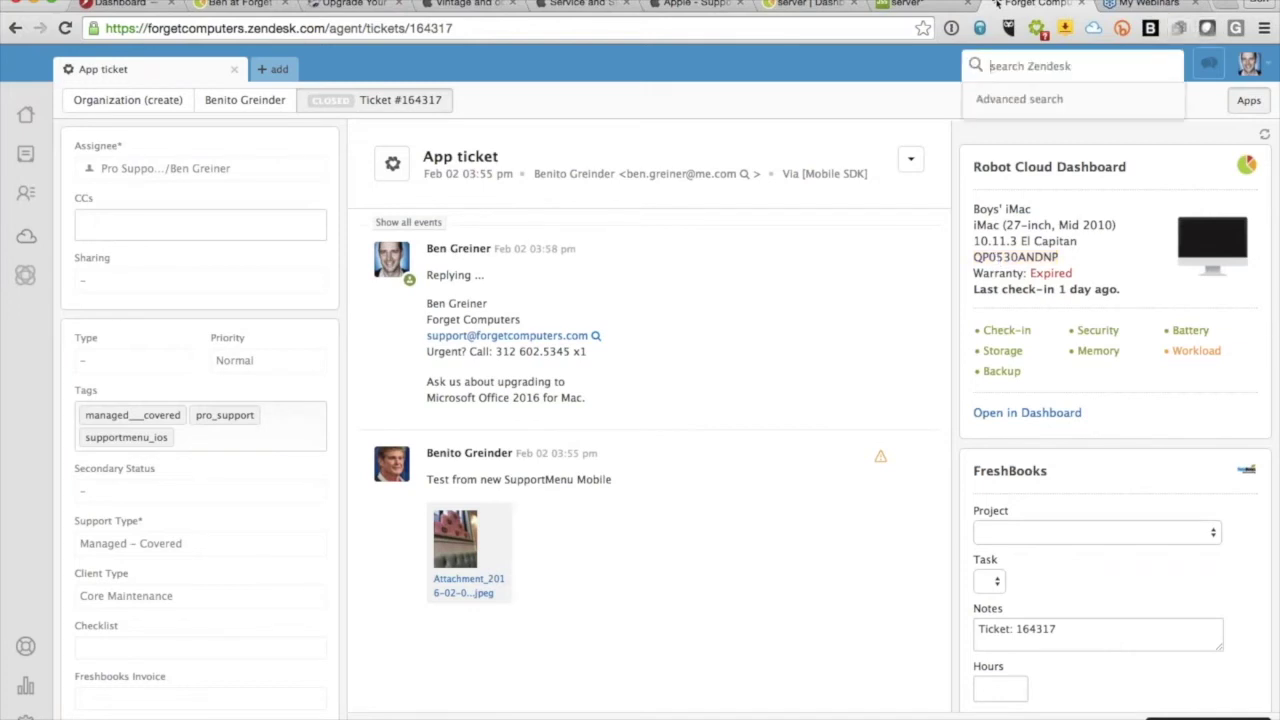
pyautogui.press('super+v')
pyautogui.press('Return')
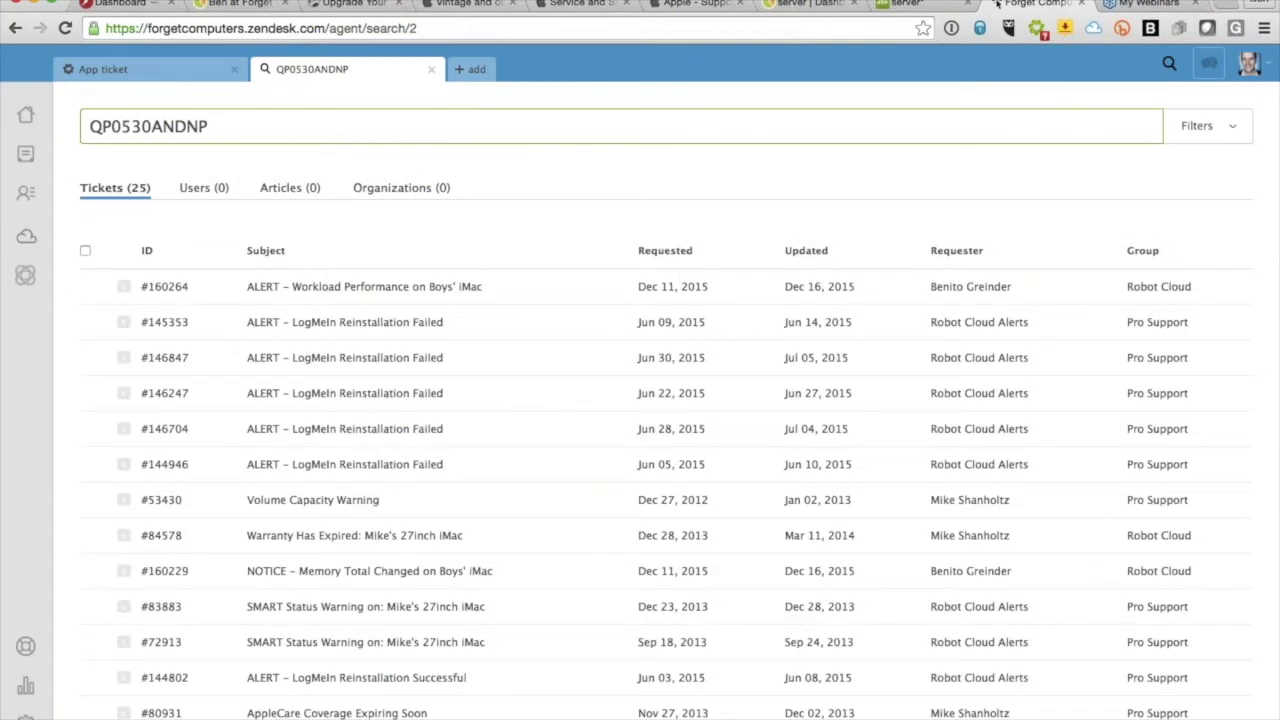
# Examine the subjects and dates of the tickets found for the iMac's serial number
pyautogui.scroll(-3, 490, 425)
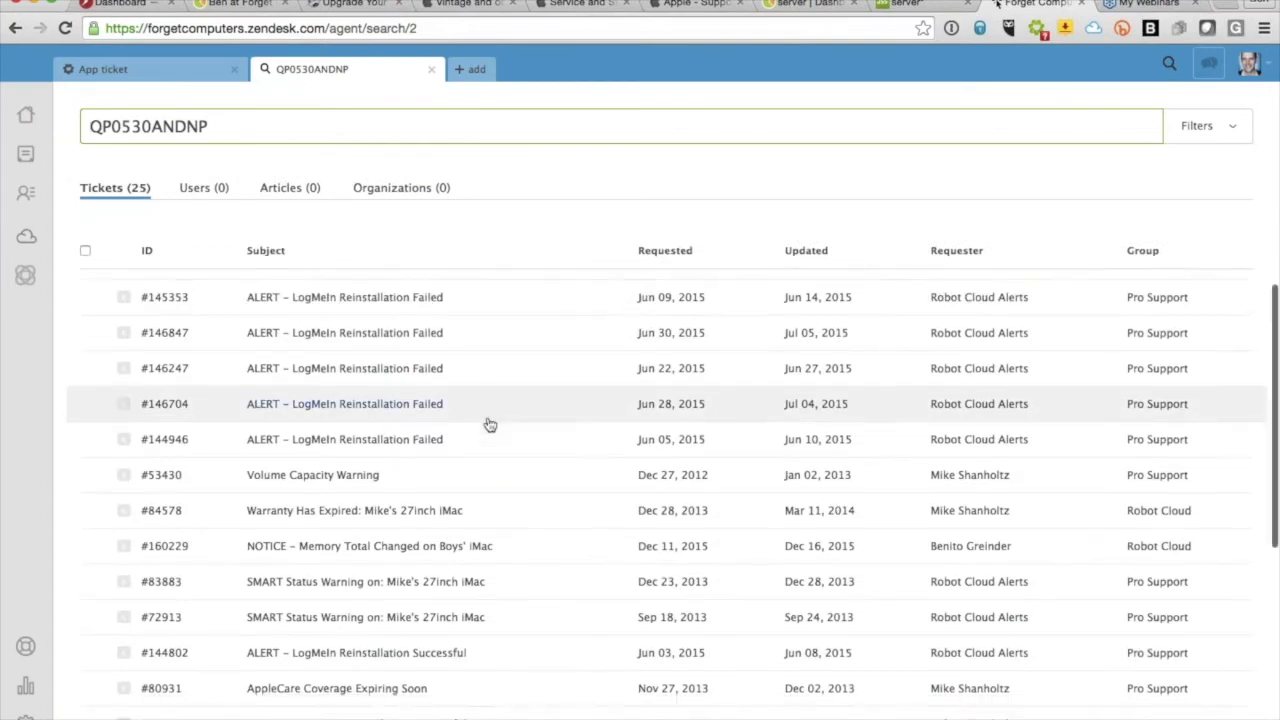
pyautogui.scroll(-1, 490, 425)
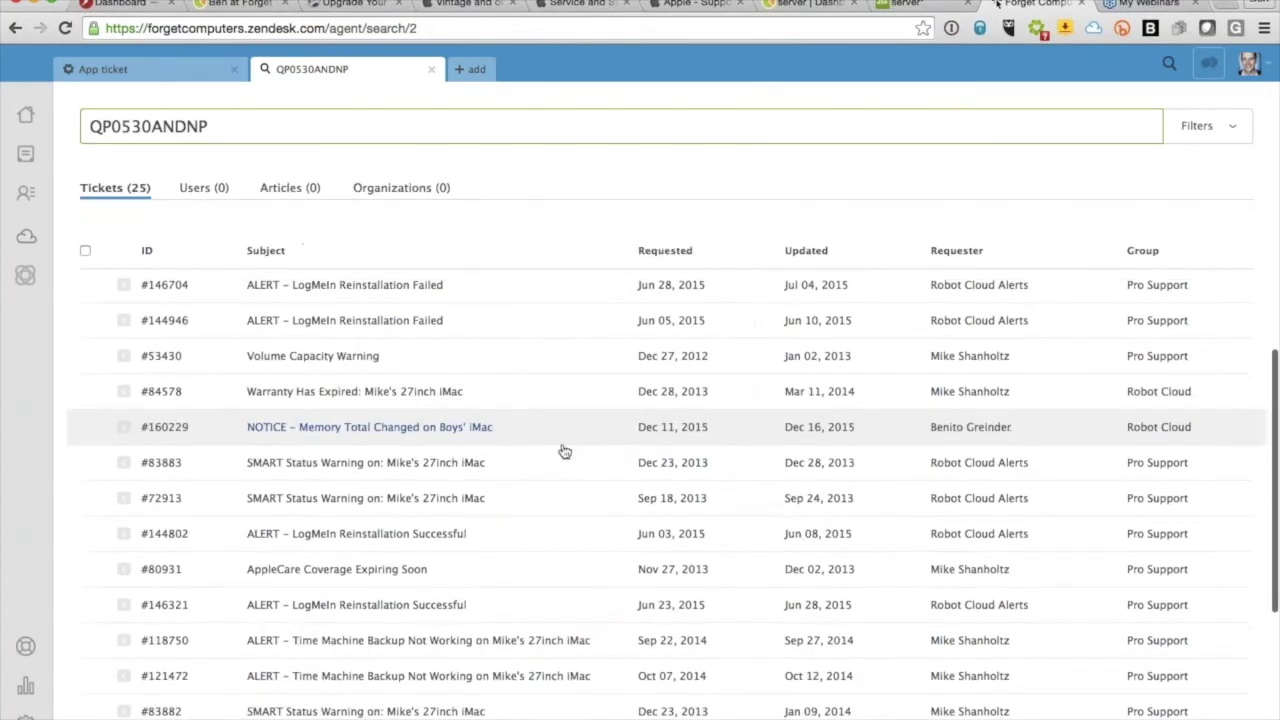
pyautogui.scroll(-2, 563, 450)
pyautogui.moveTo(563, 452)
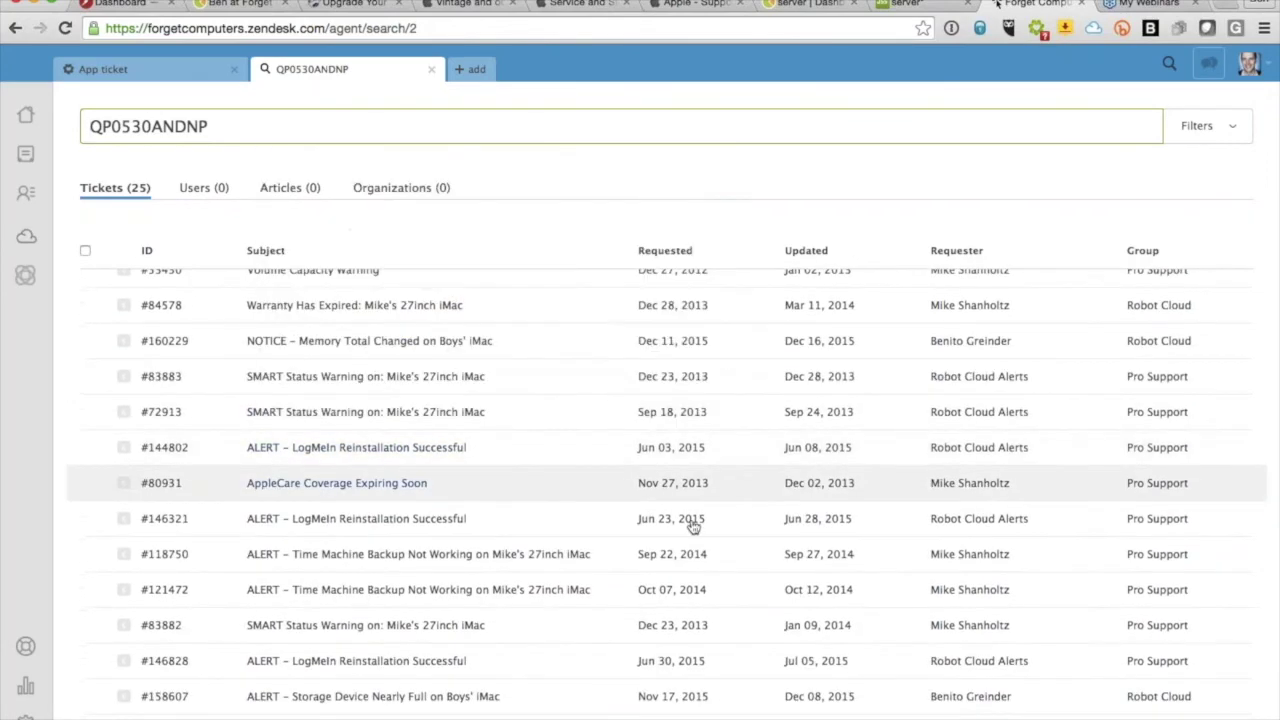
pyautogui.scroll(-5, 752, 579)
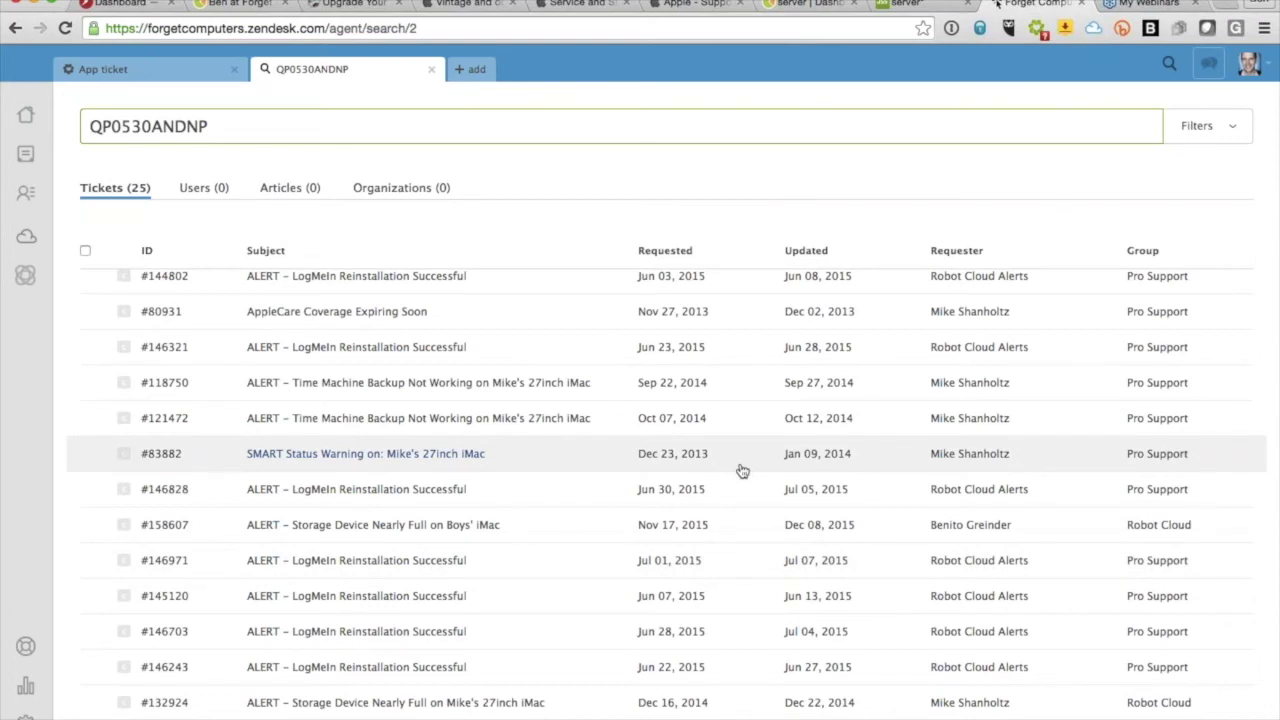
pyautogui.scroll(3, 742, 470)
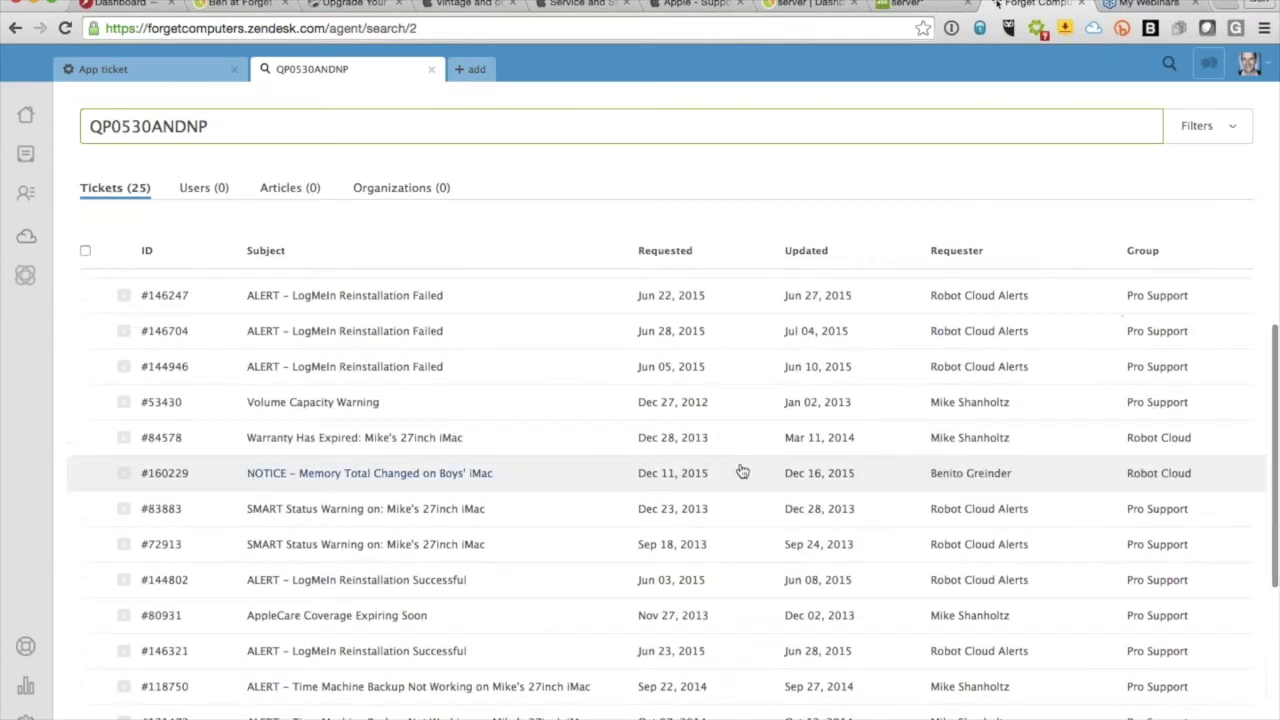
pyautogui.scroll(3, 742, 470)
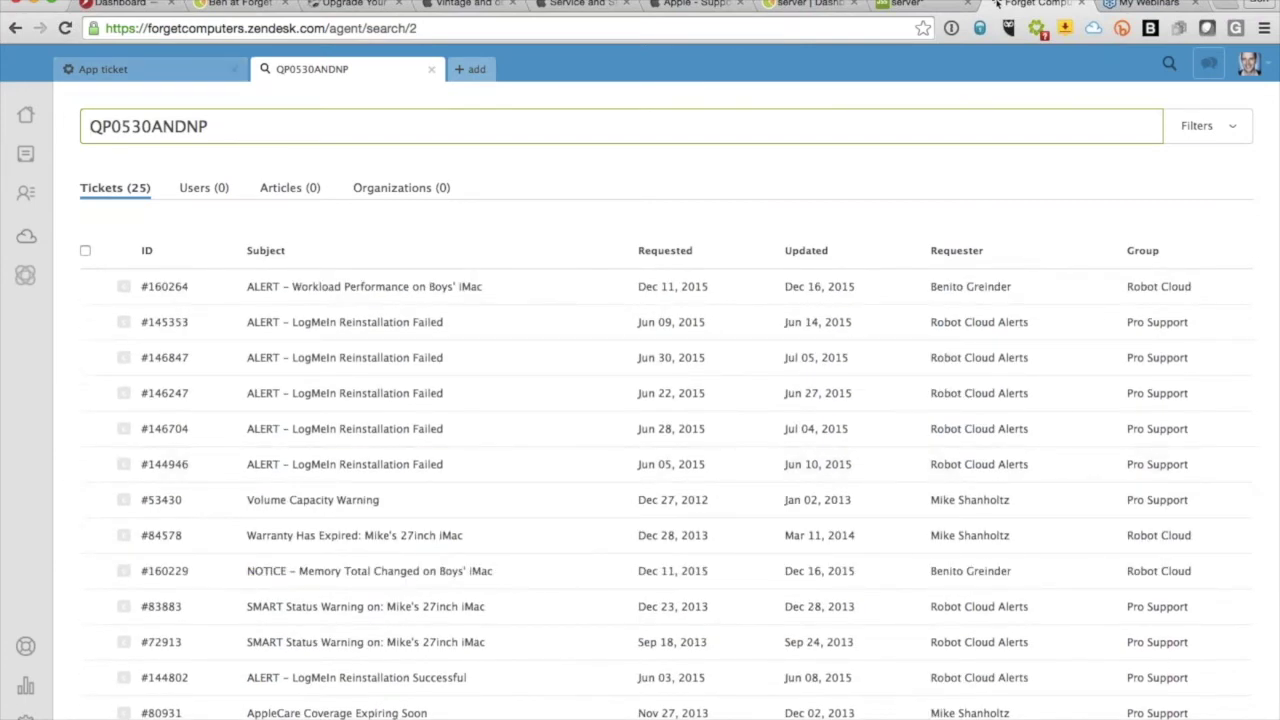
# Return to the "App ticket", open Boys' iMac in Dashboard, and view its JSS record
pyautogui.click(157, 72)
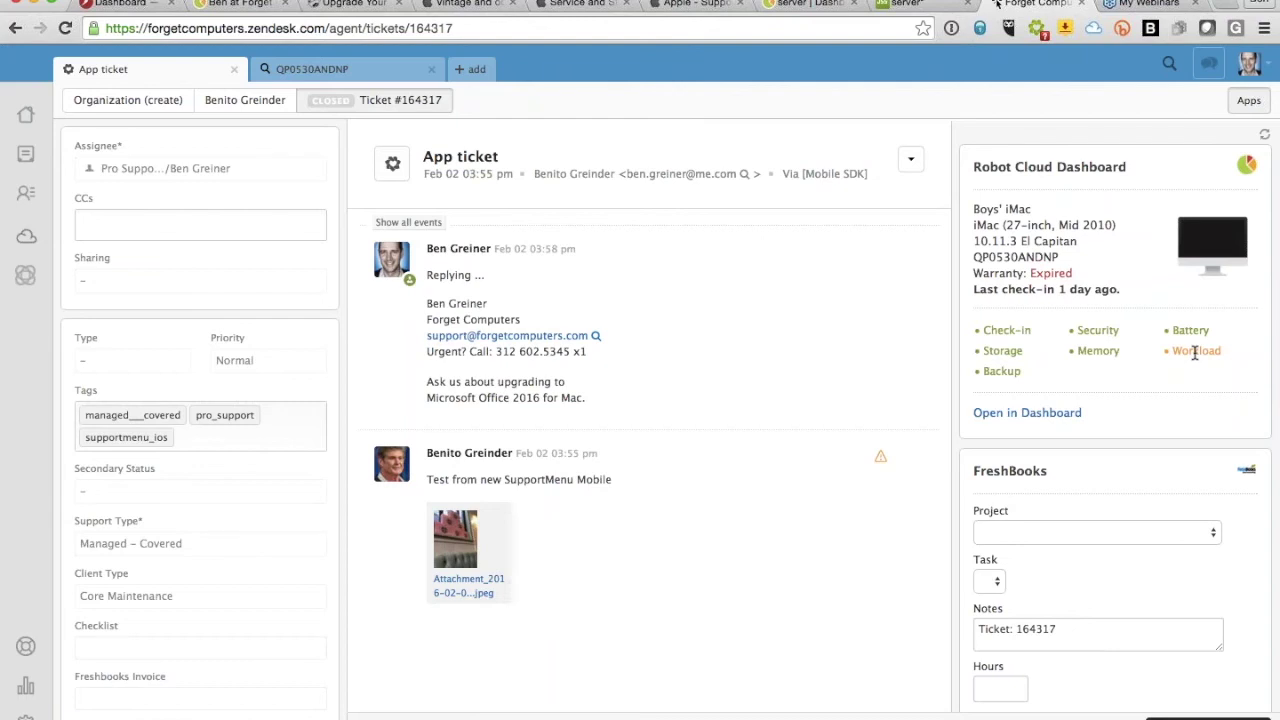
pyautogui.click(1000, 418)
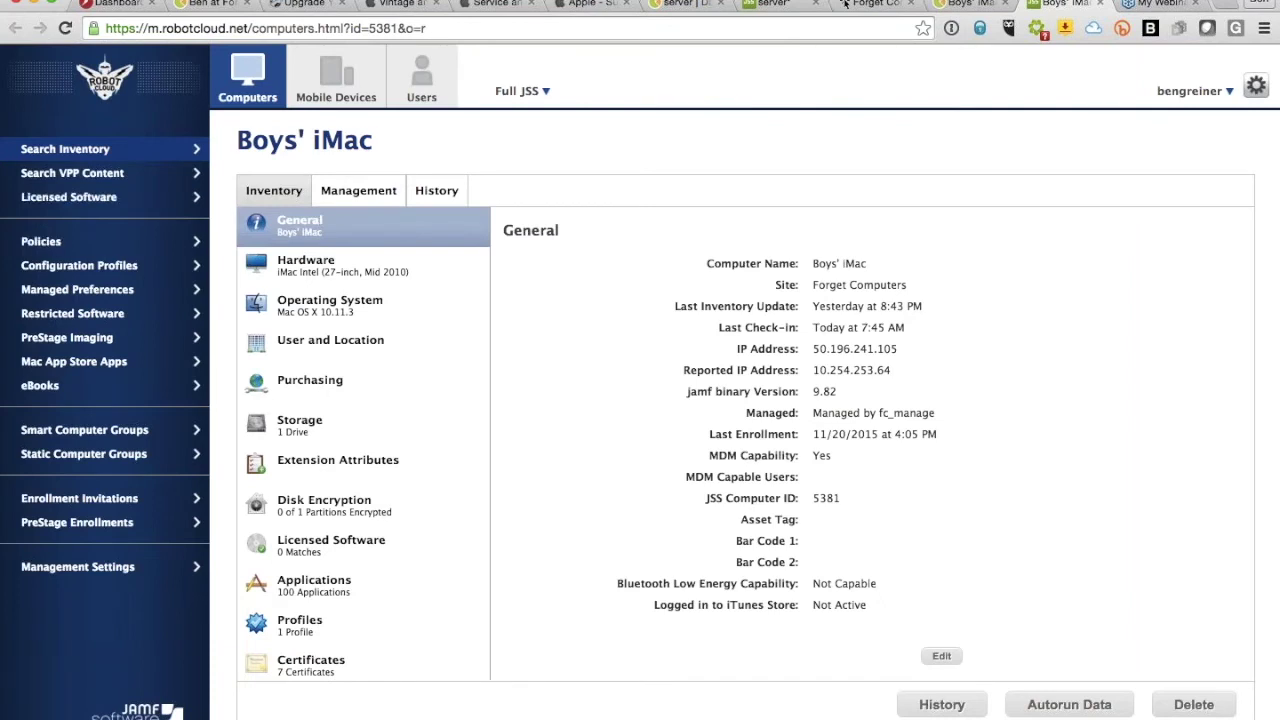
# Find the Zendesk section on the robotcloud.net Dashboard page and open its Zendesk Apps Marketplace listing
pyautogui.click(196, 5)
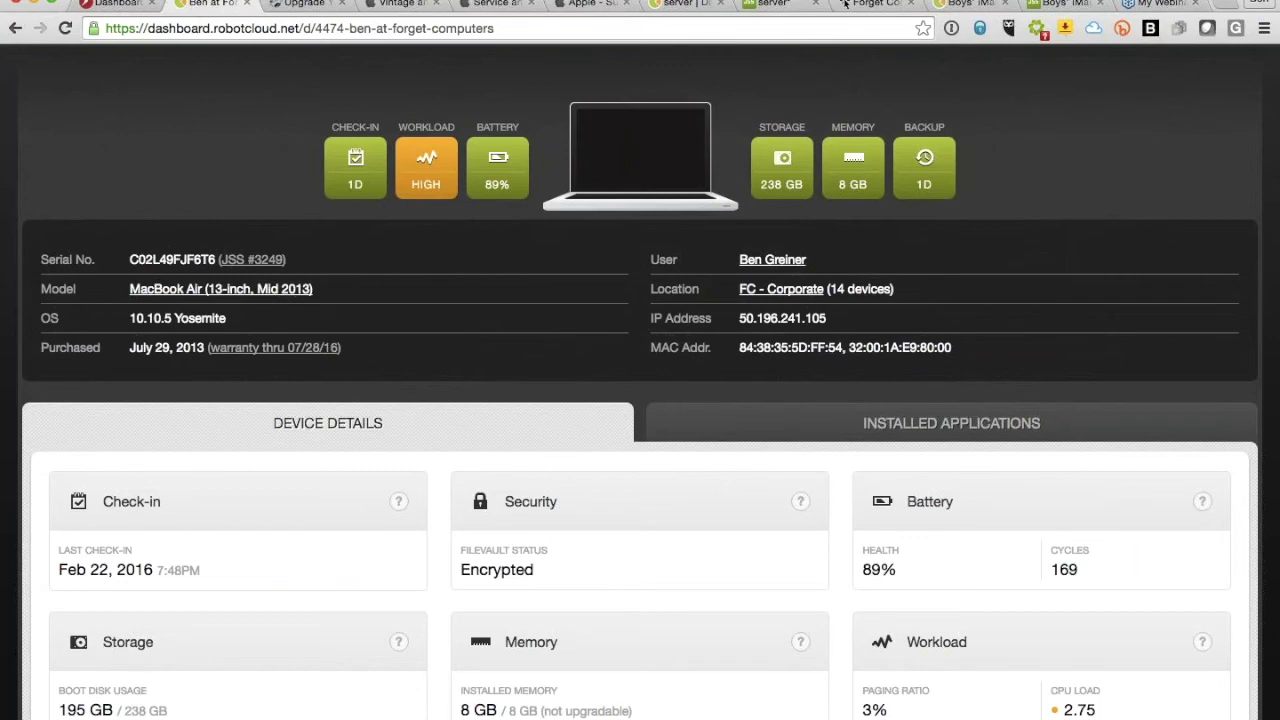
pyautogui.hotkey('ctrl', 'shift', 'Tab')
pyautogui.scroll(-20, 640, 400)
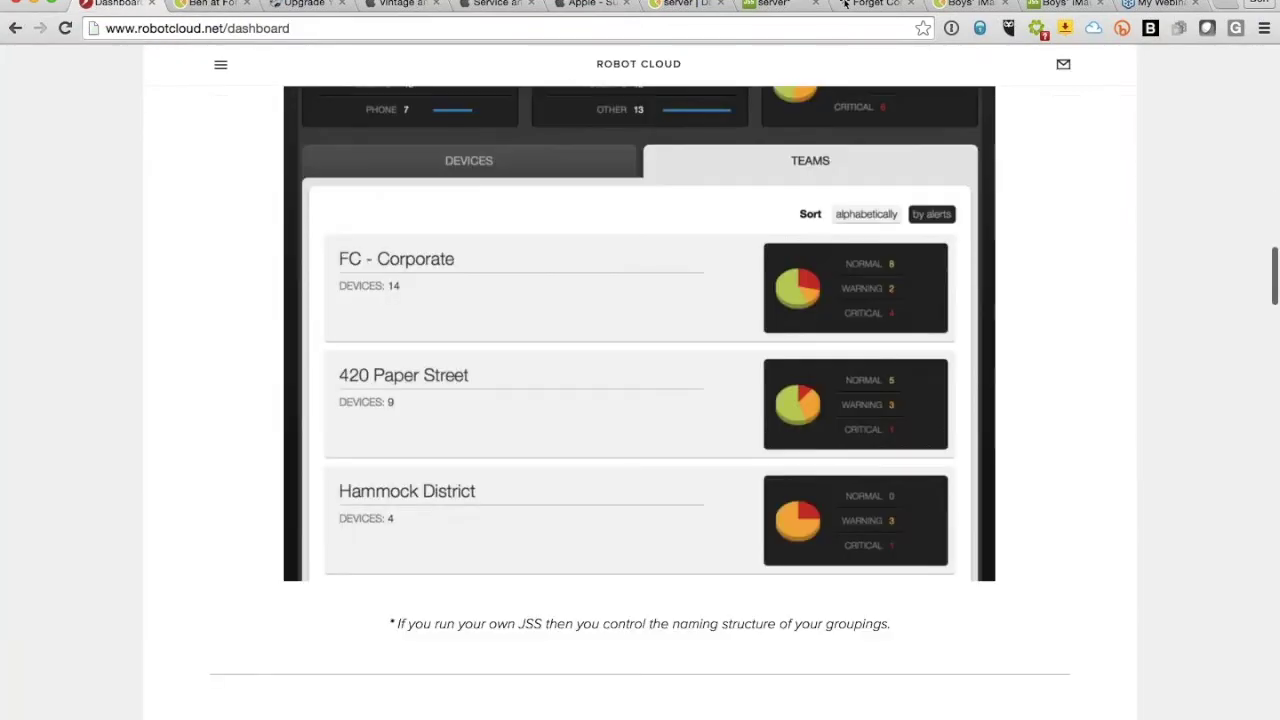
pyautogui.scroll(-20, 640, 400)
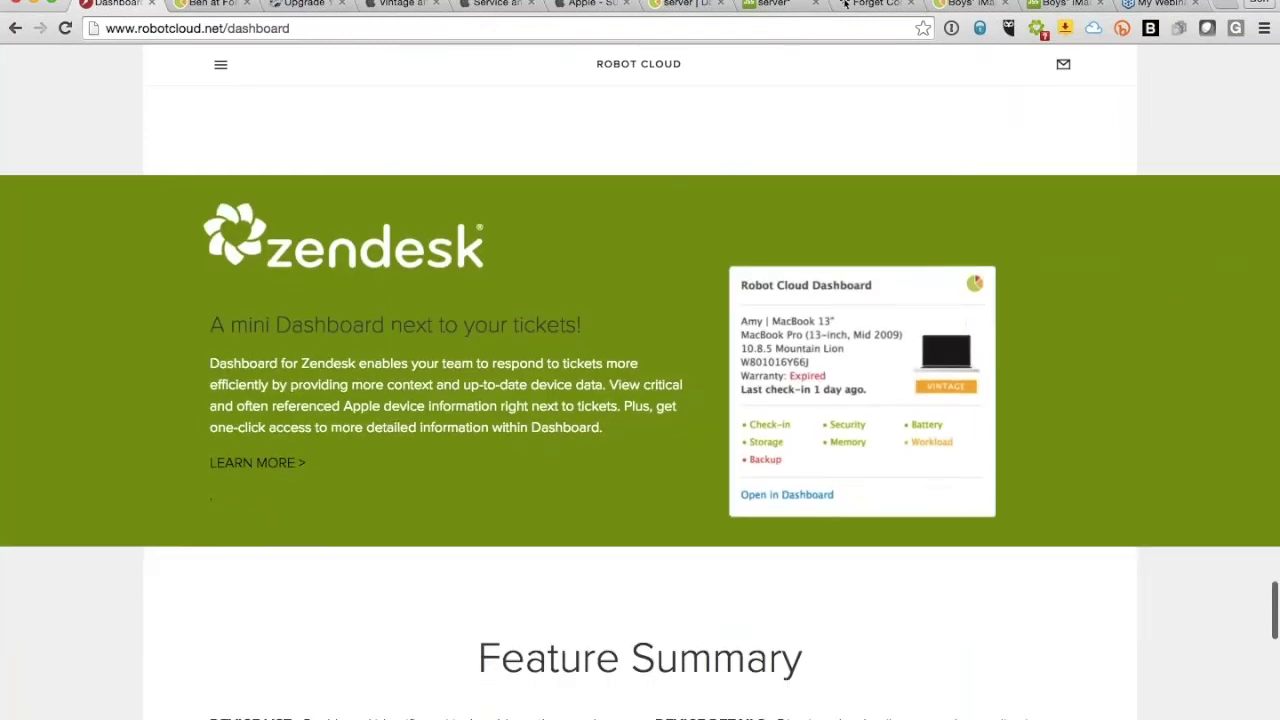
pyautogui.click(249, 462)
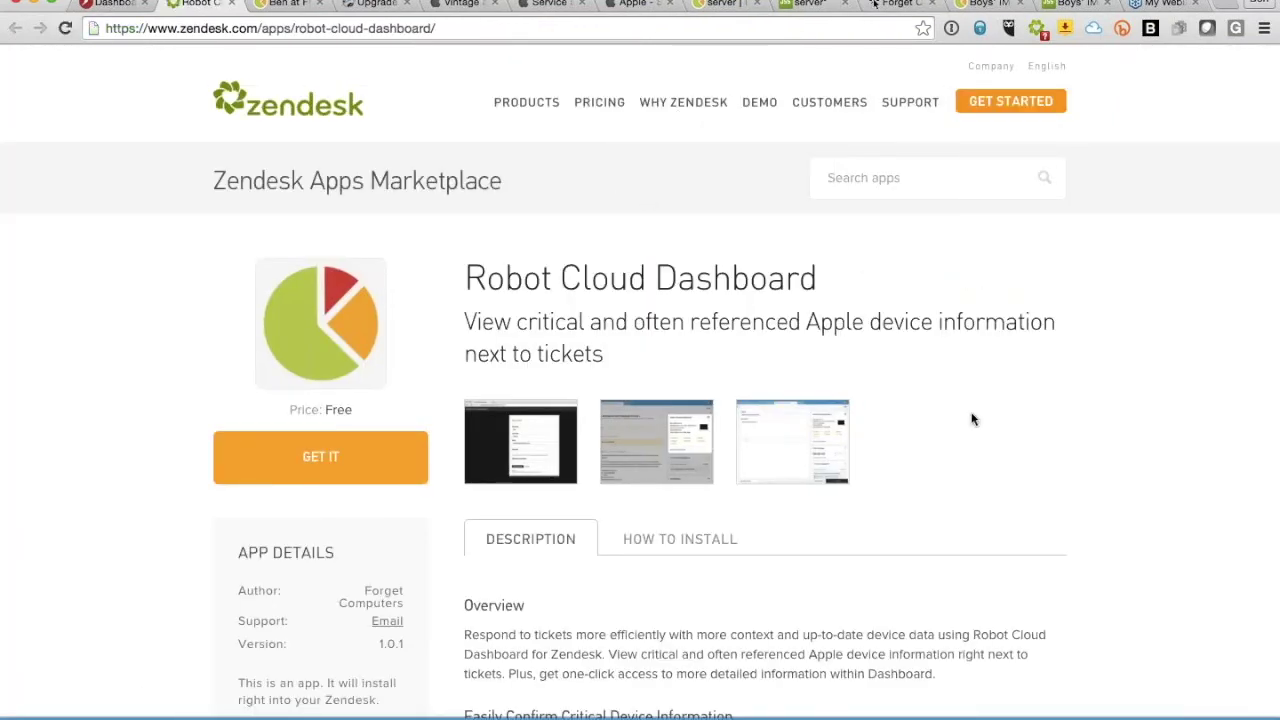
# Switch to Keynote to present the Hidden Feature slide, exit the slideshow, and return to Chrome
pyautogui.press('super+Tab')
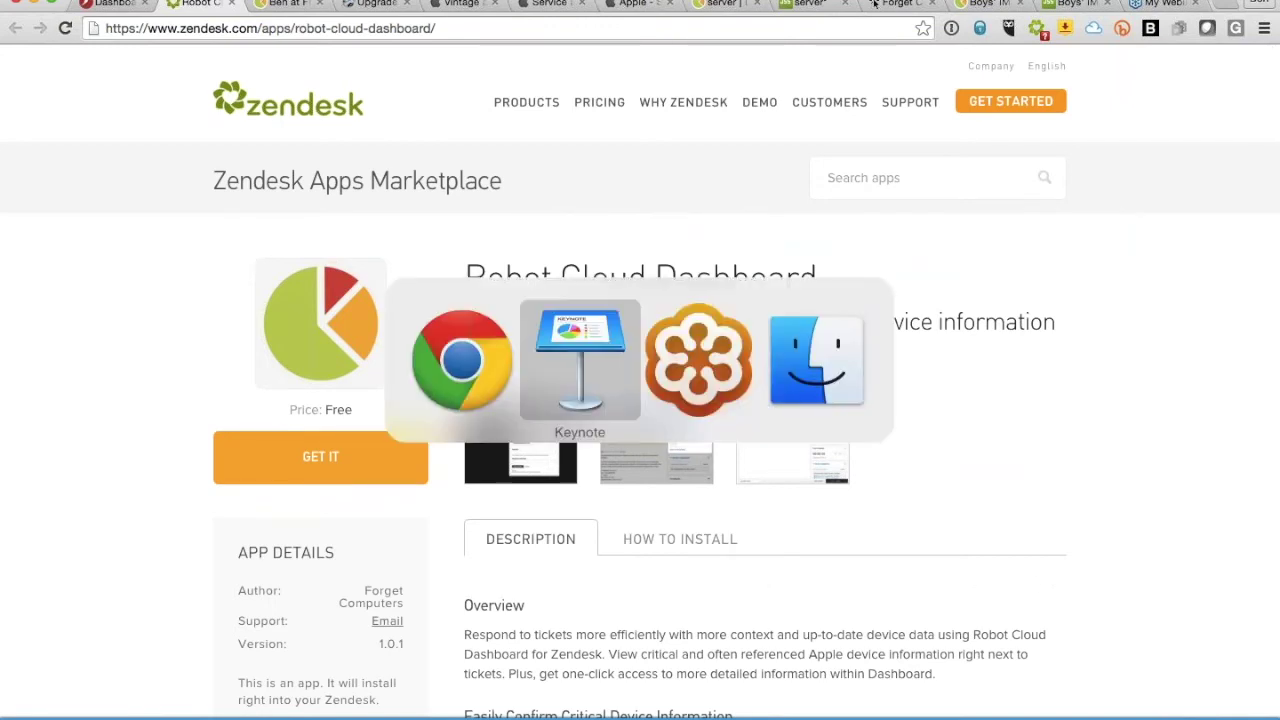
pyautogui.press('super+Tab')
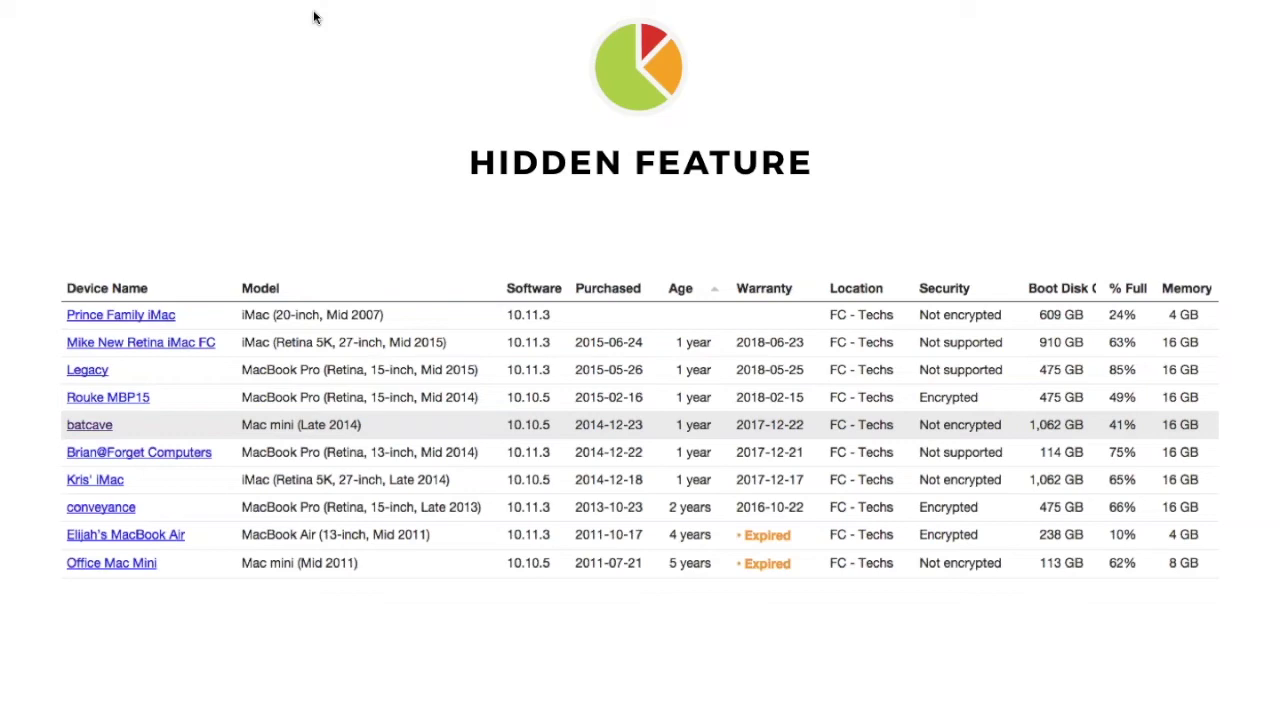
pyautogui.press('Escape')
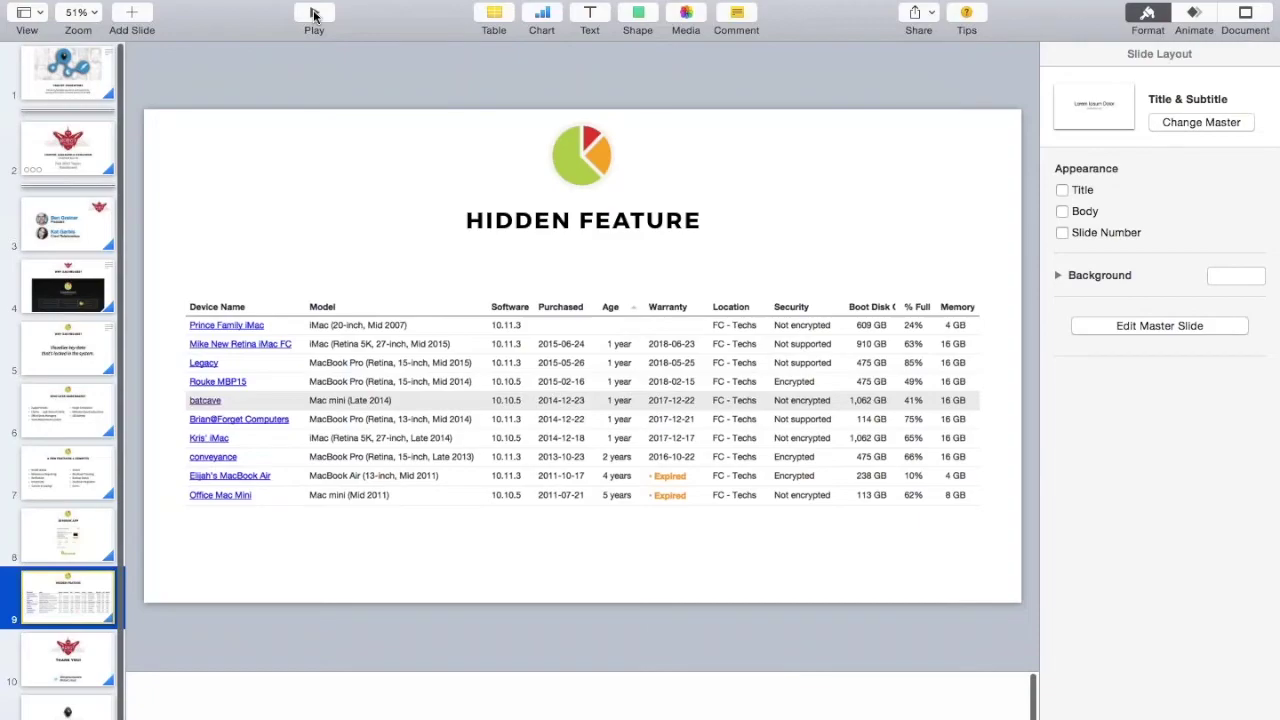
pyautogui.press('super+Tab')
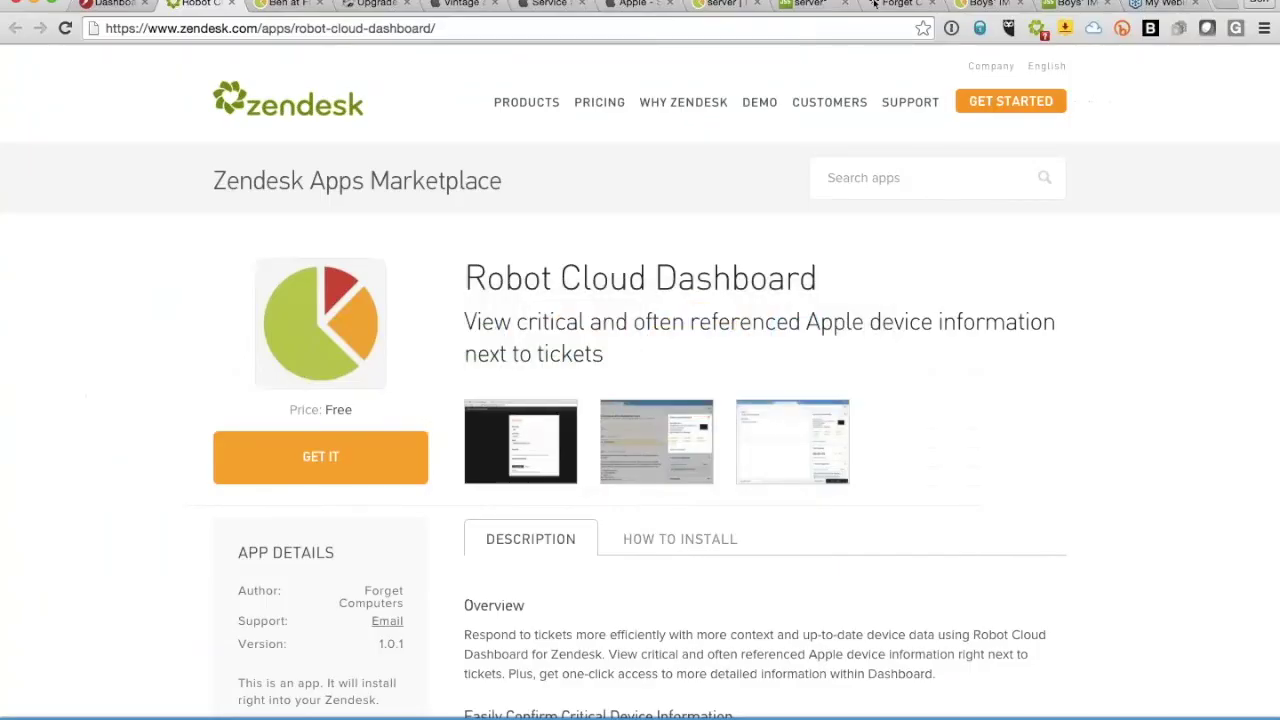
# Open the FC - Corporate device list from the MacBook Air's page, and view its Mac devices before filtering to iOS
pyautogui.click(292, 4)
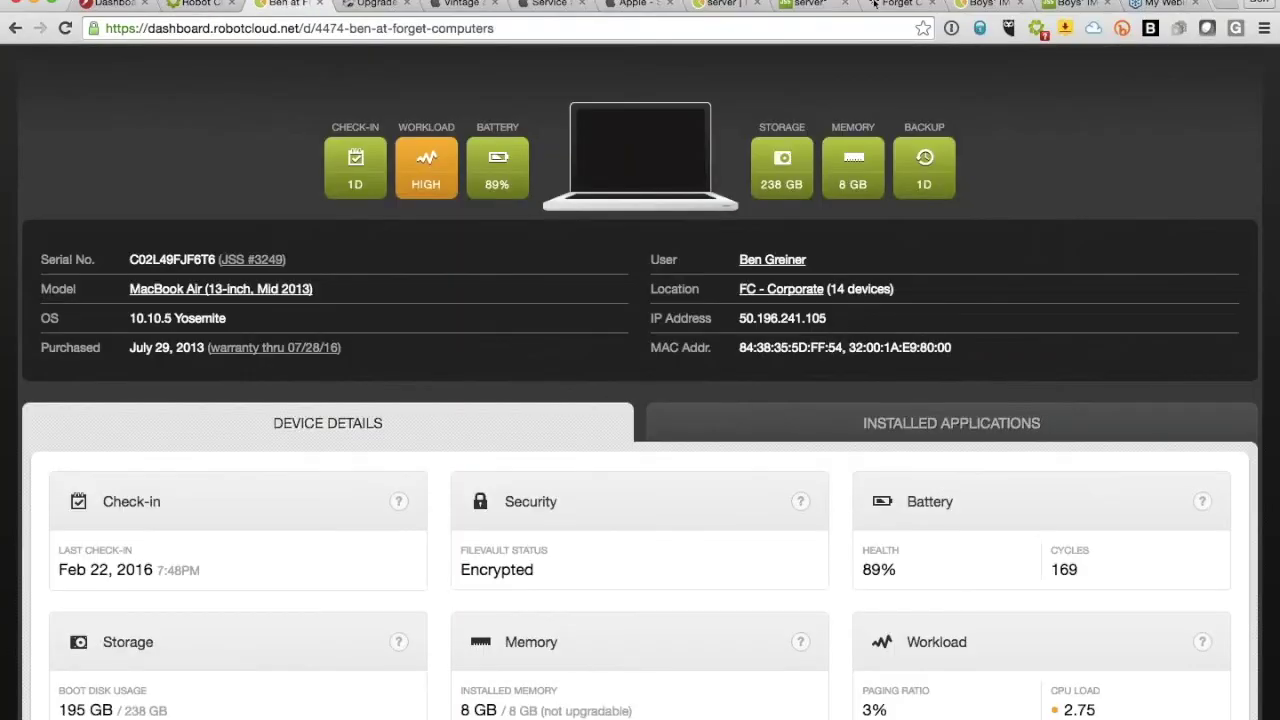
pyautogui.click(794, 290)
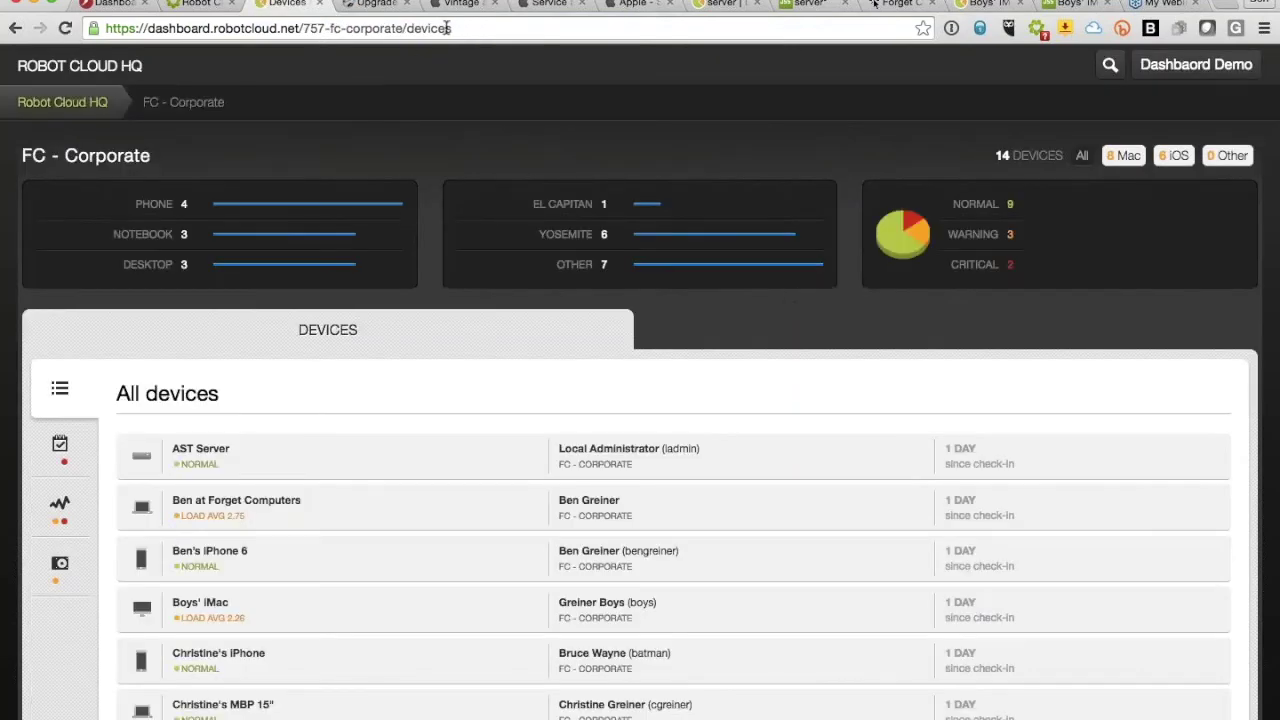
pyautogui.scroll(-10, 451, 420)
pyautogui.scroll(10, 451, 420)
pyautogui.click(1180, 160)
pyautogui.click(1124, 155)
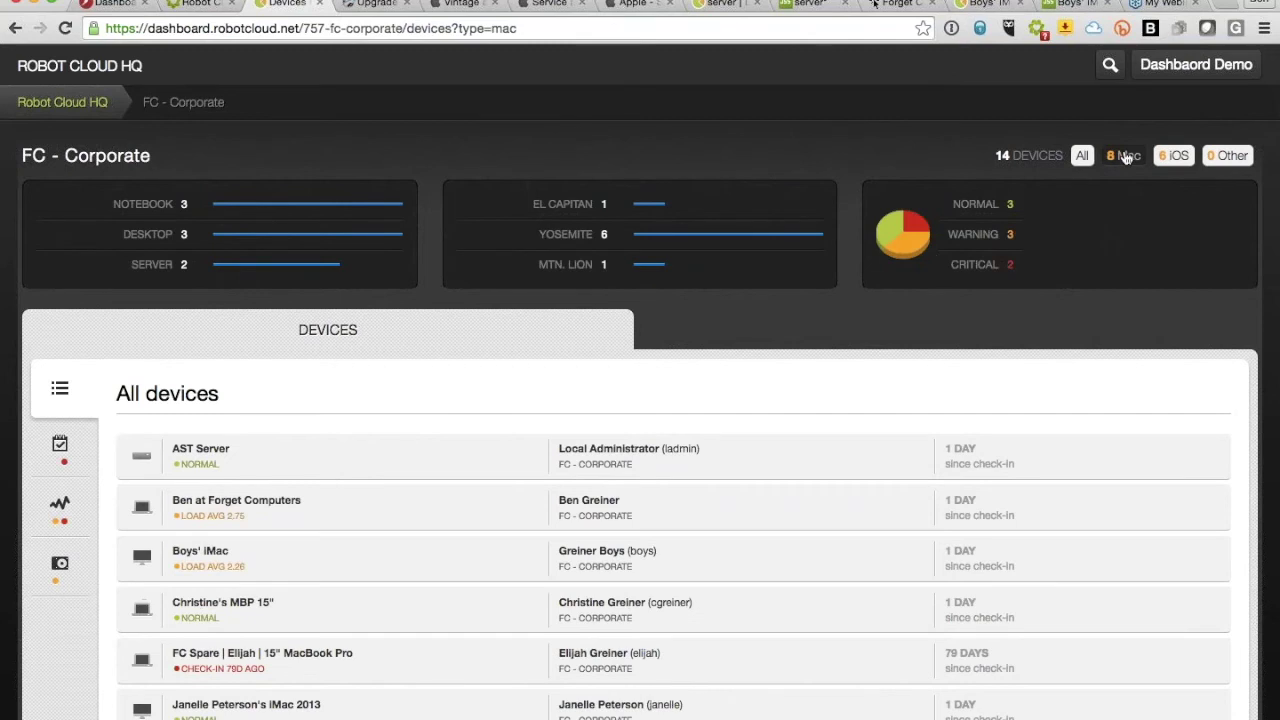
pyautogui.click(1178, 160)
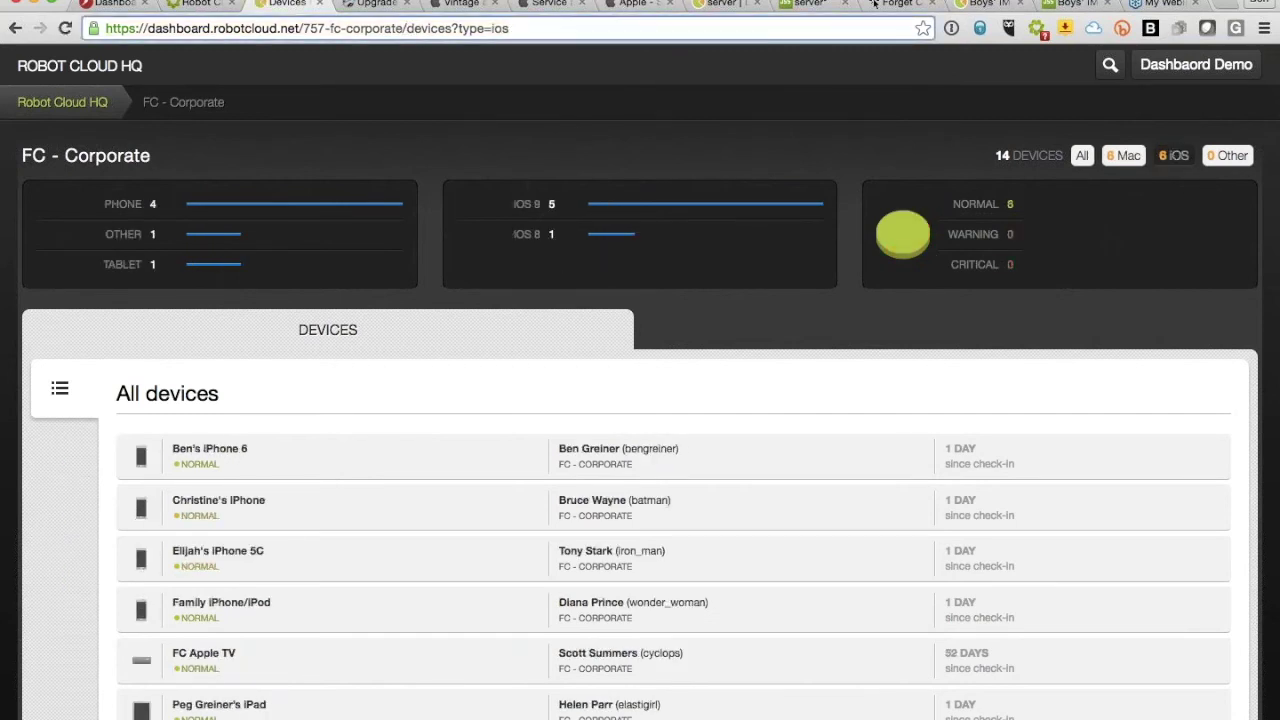
# Insert "reporting/" before "devices" in the page URL to load the reporting view of the FC - Corporate iOS devices
pyautogui.write('reporting')
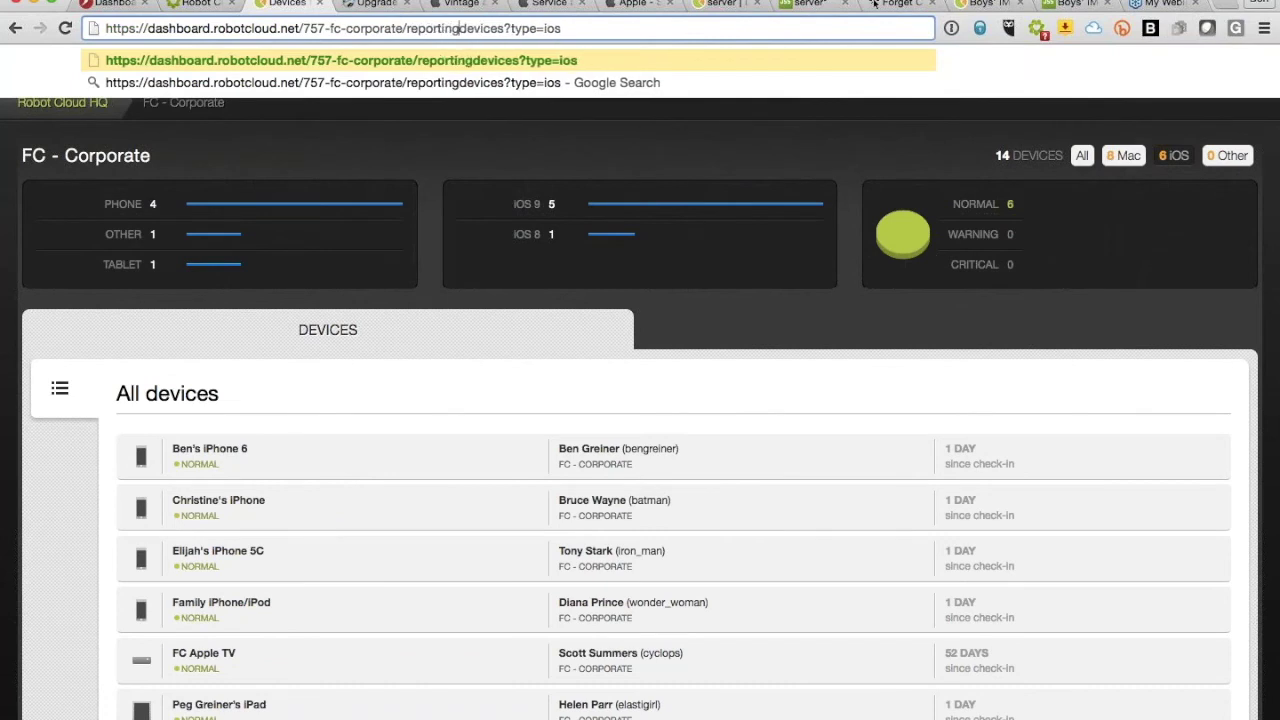
pyautogui.write('/')
pyautogui.press('Return')
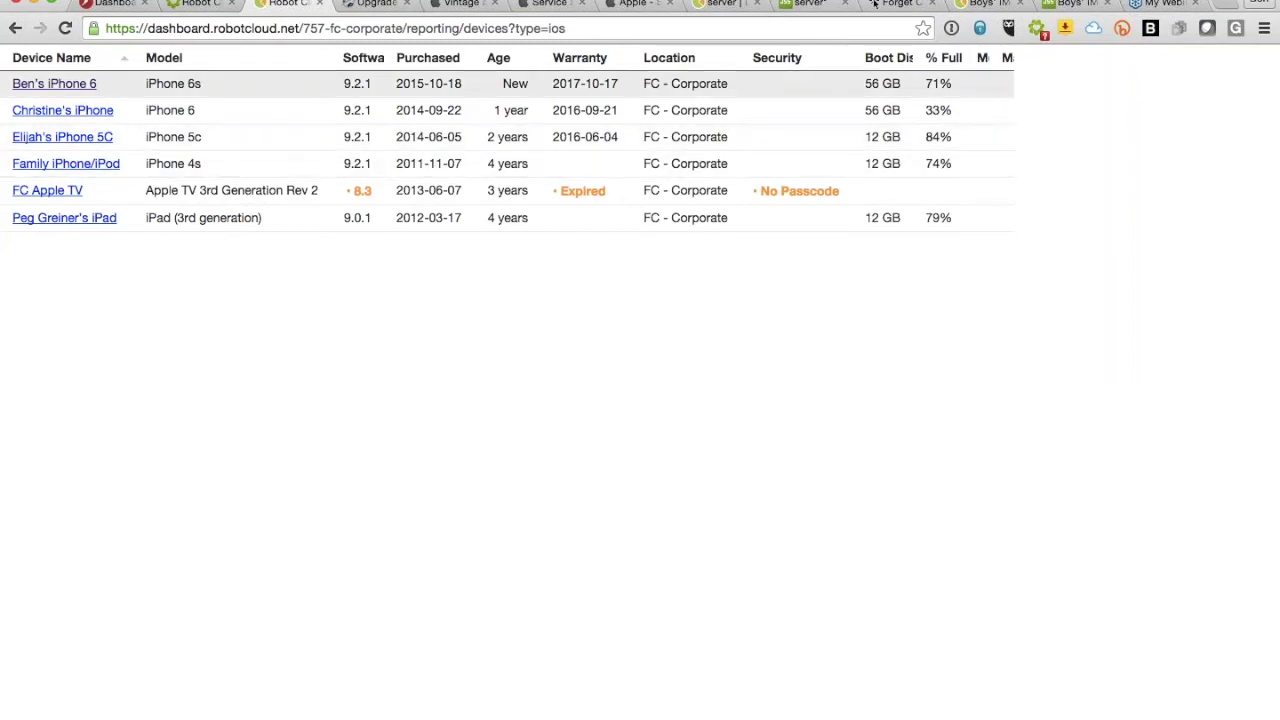
# Sort the device report by model, software and age, finishing with the warranty column
pyautogui.click(187, 62)
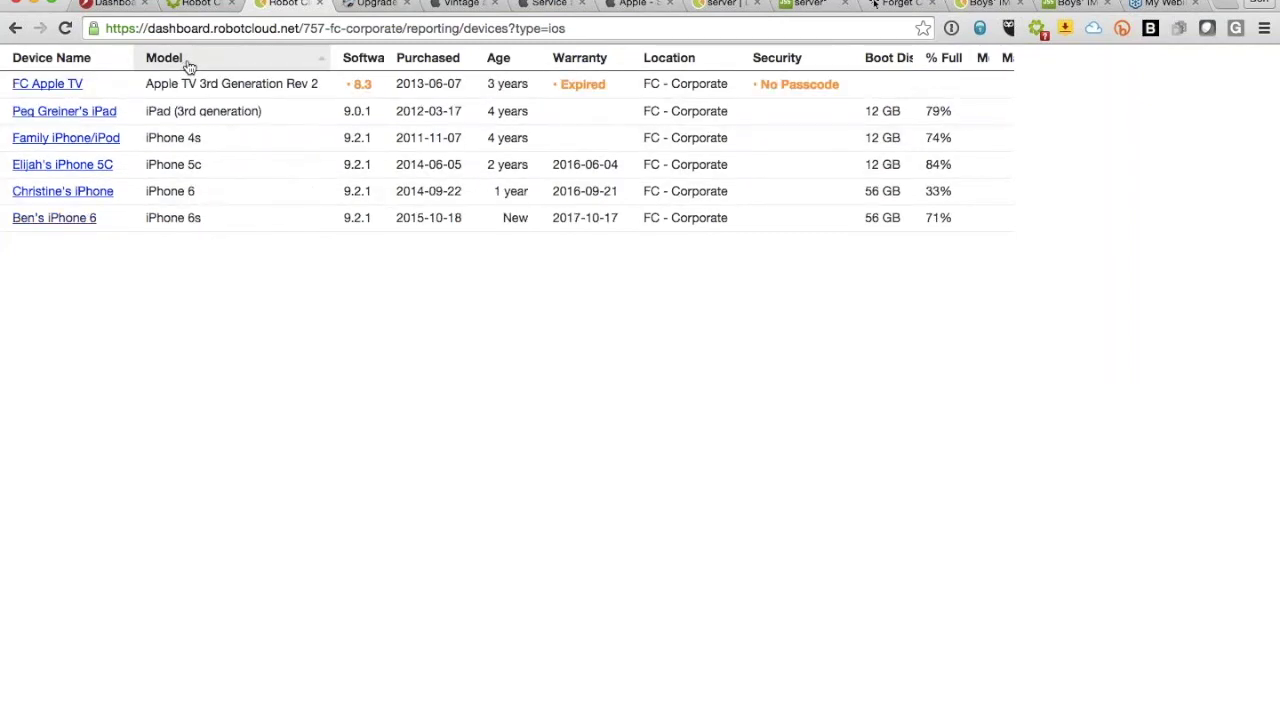
pyautogui.click(361, 64)
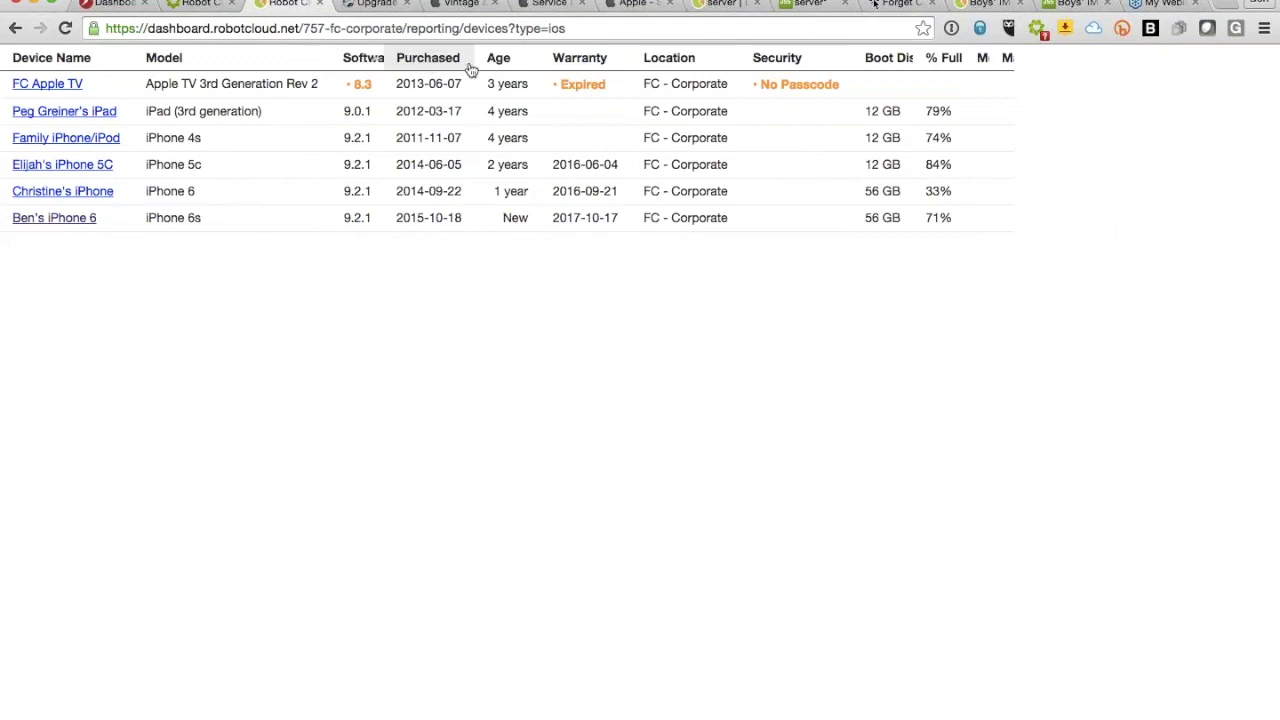
pyautogui.click(504, 61)
pyautogui.click(505, 62)
pyautogui.click(506, 63)
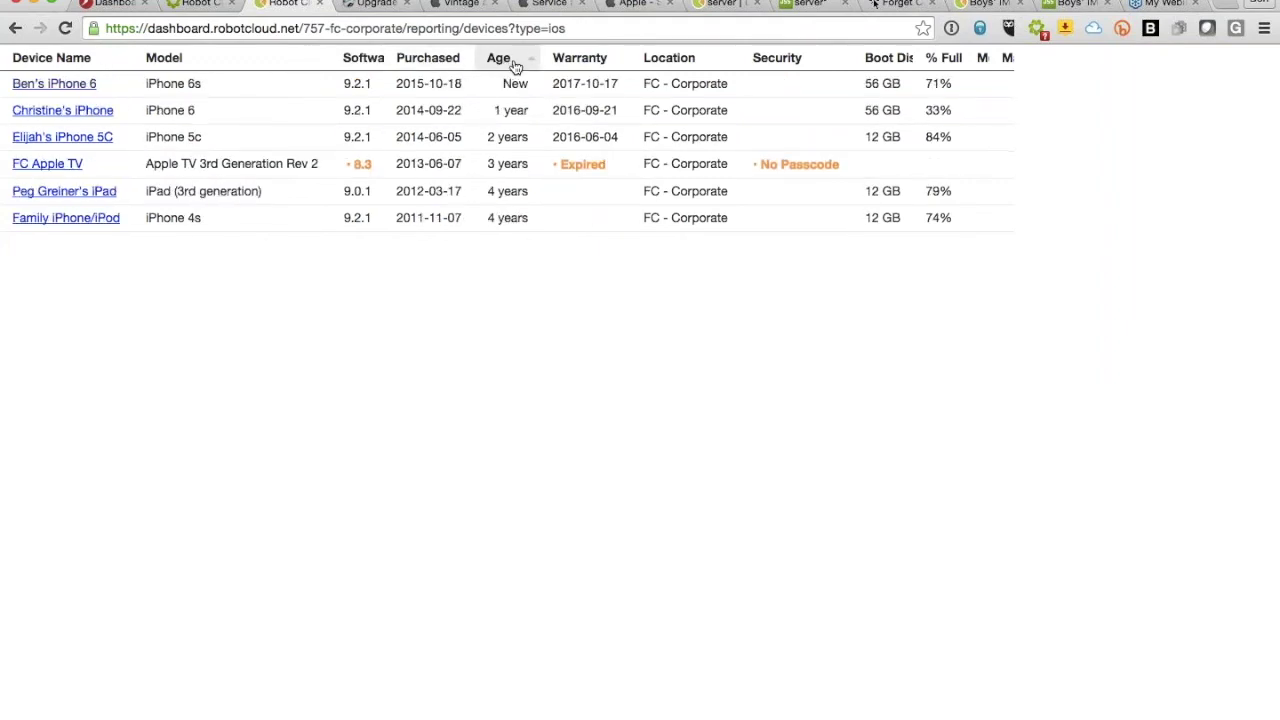
pyautogui.click(601, 58)
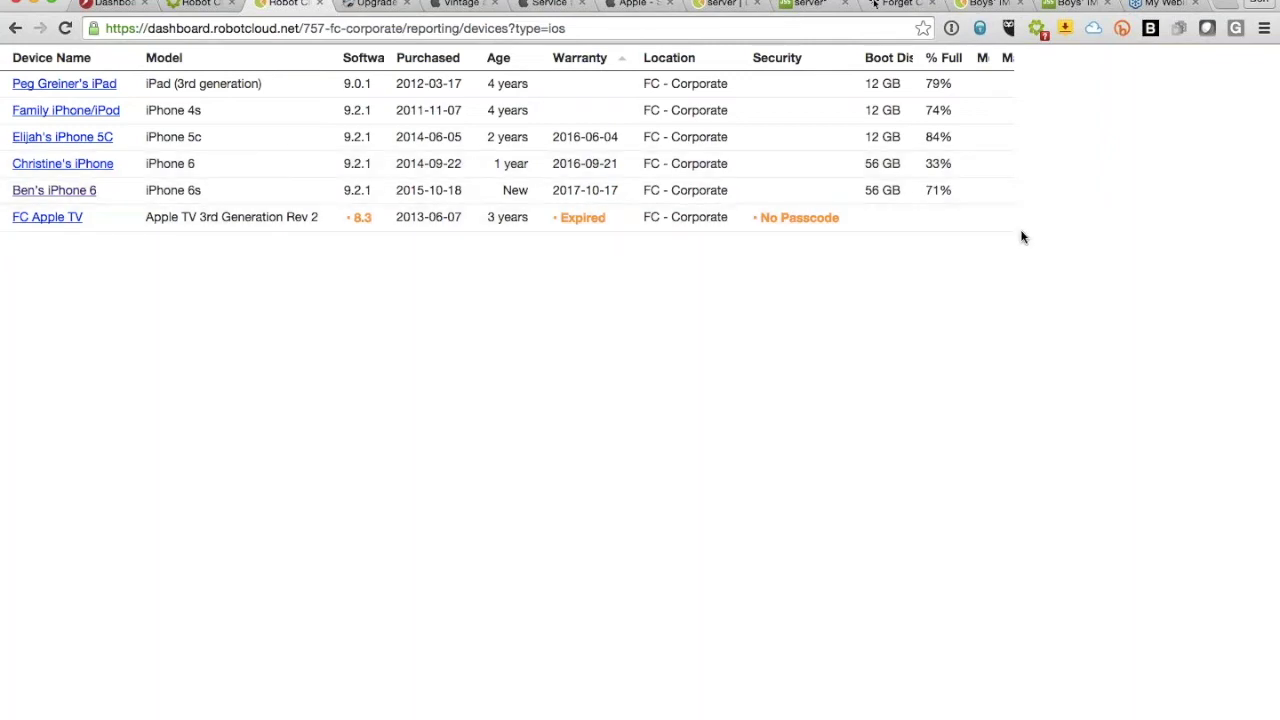
# Highlight the contents of the iOS device report, and open the FC Apple TV's page from it to review the device details
pyautogui.moveTo(971, 211); pyautogui.dragTo(12, 64)
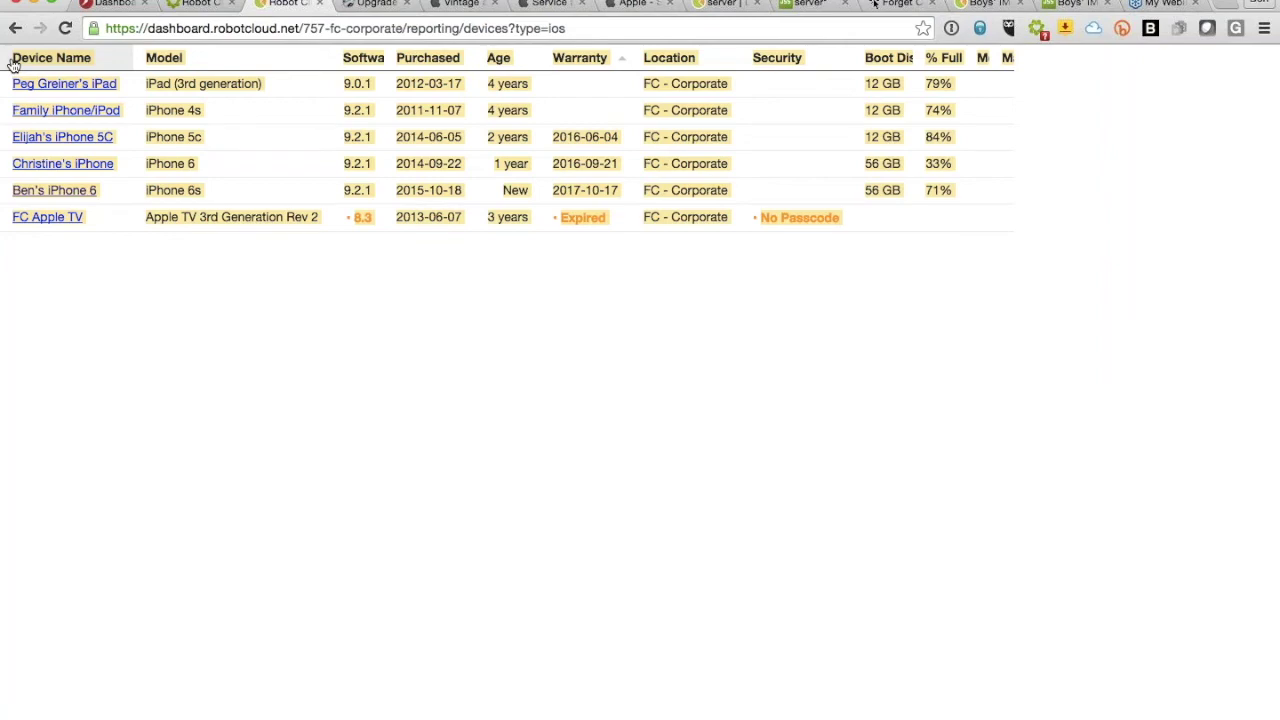
pyautogui.click(300, 165)
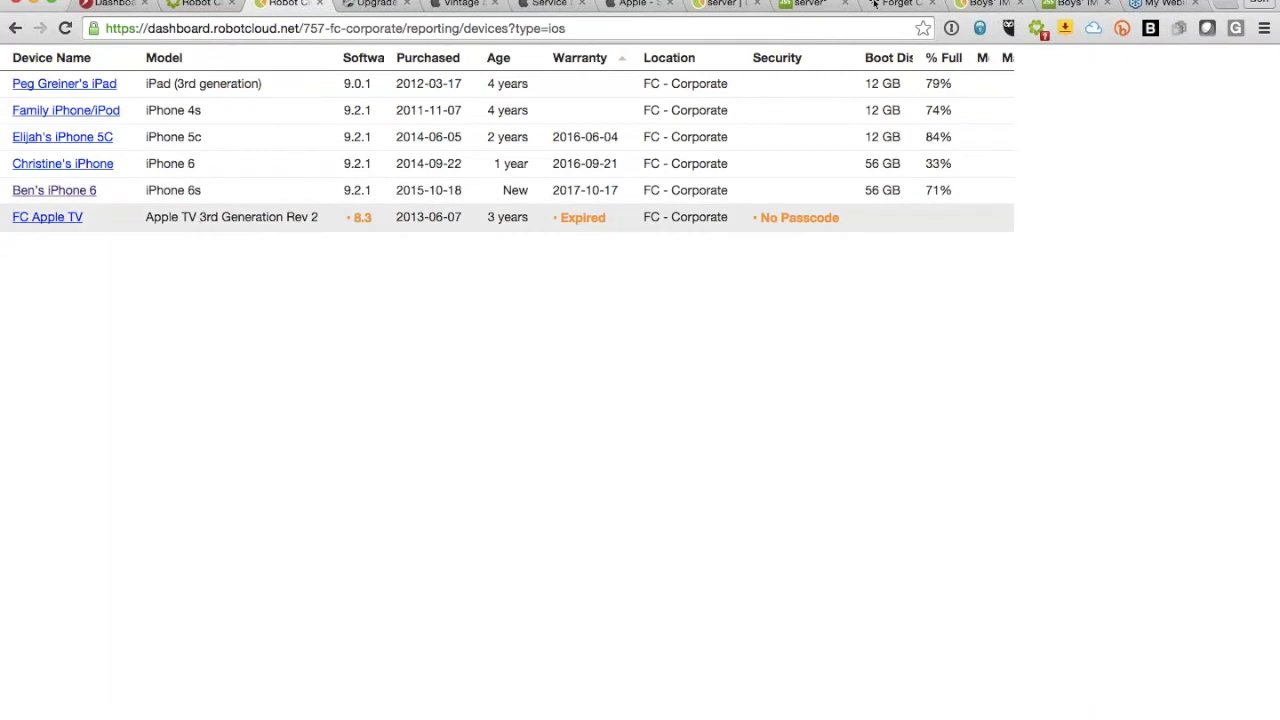
pyautogui.click(52, 218)
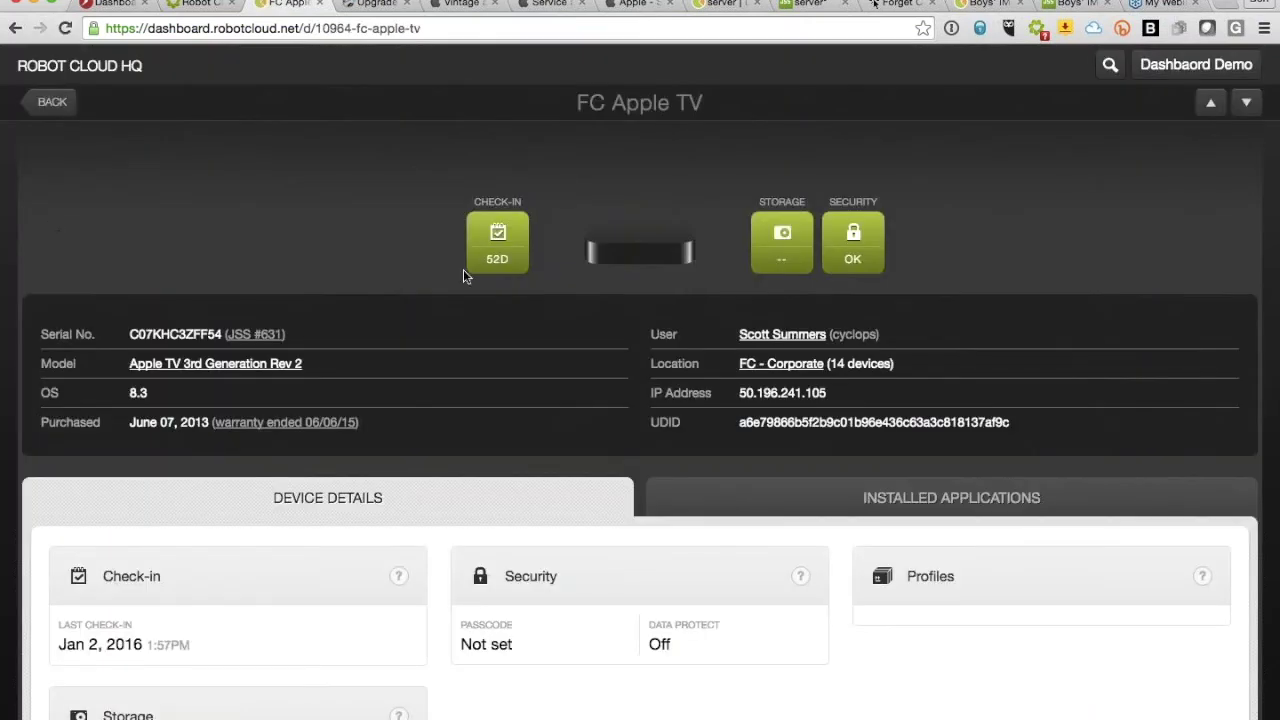
pyautogui.scroll(-2, 585, 340)
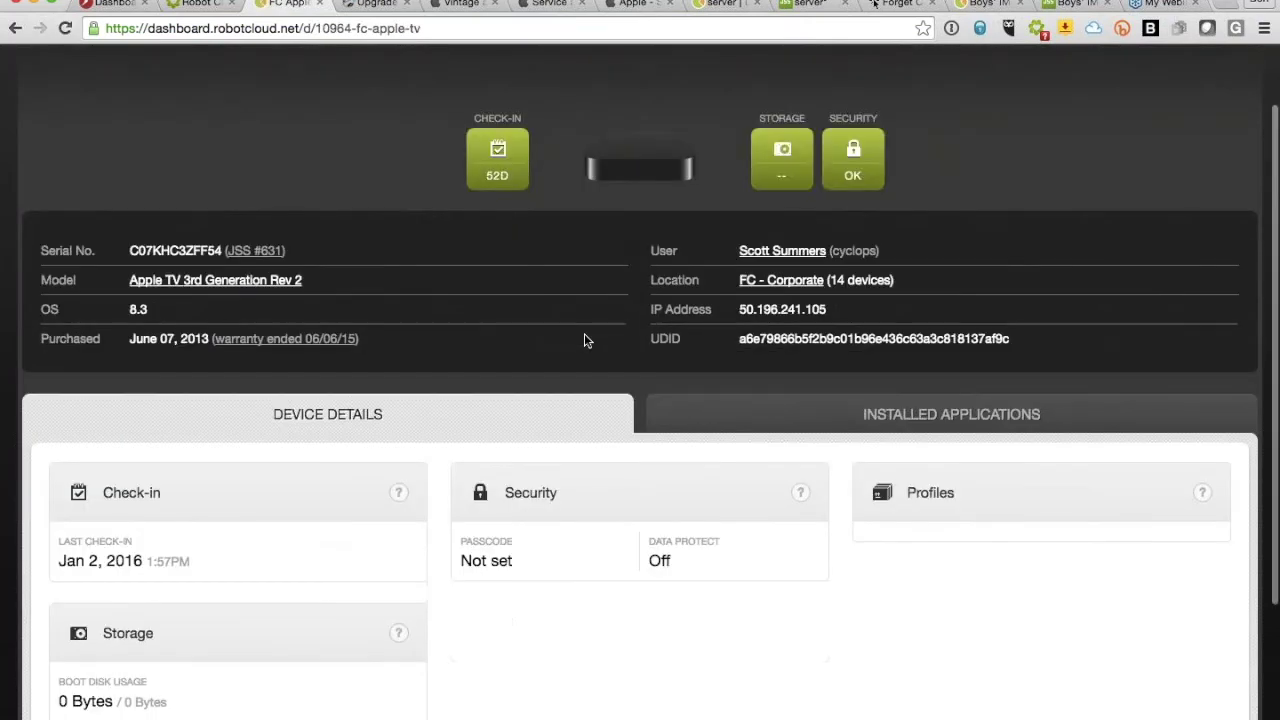
pyautogui.scroll(-3, 495, 370)
pyautogui.scroll(5, 494, 366)
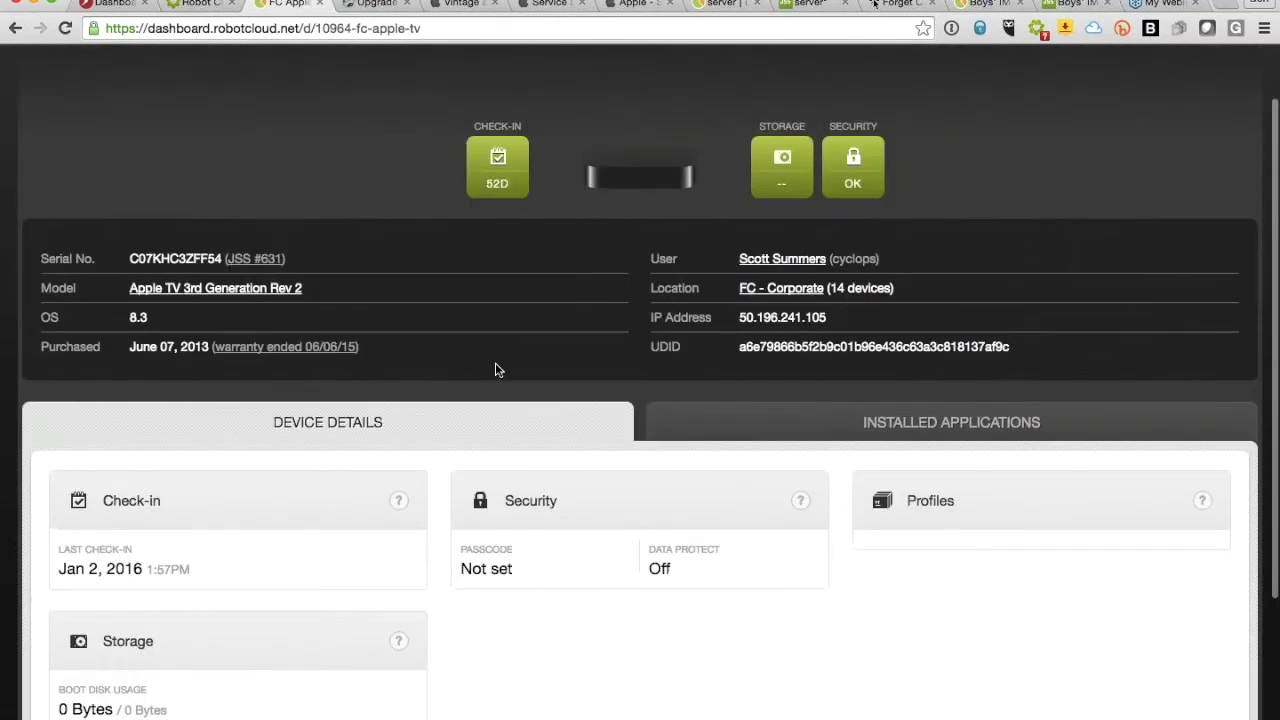
# Filter the Robot Cloud HQ device list to Mac and insert "reporting/" before "devices" in its URL to load the reporting view
pyautogui.click(46, 108)
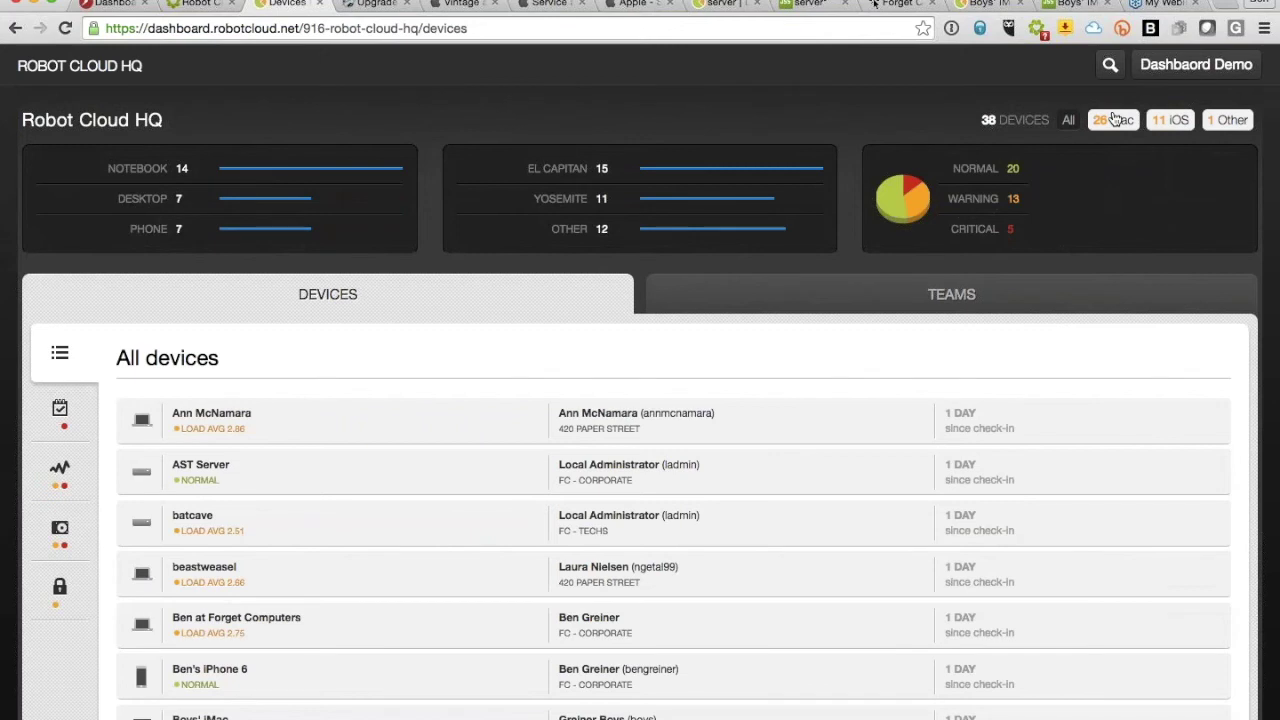
pyautogui.click(1104, 124)
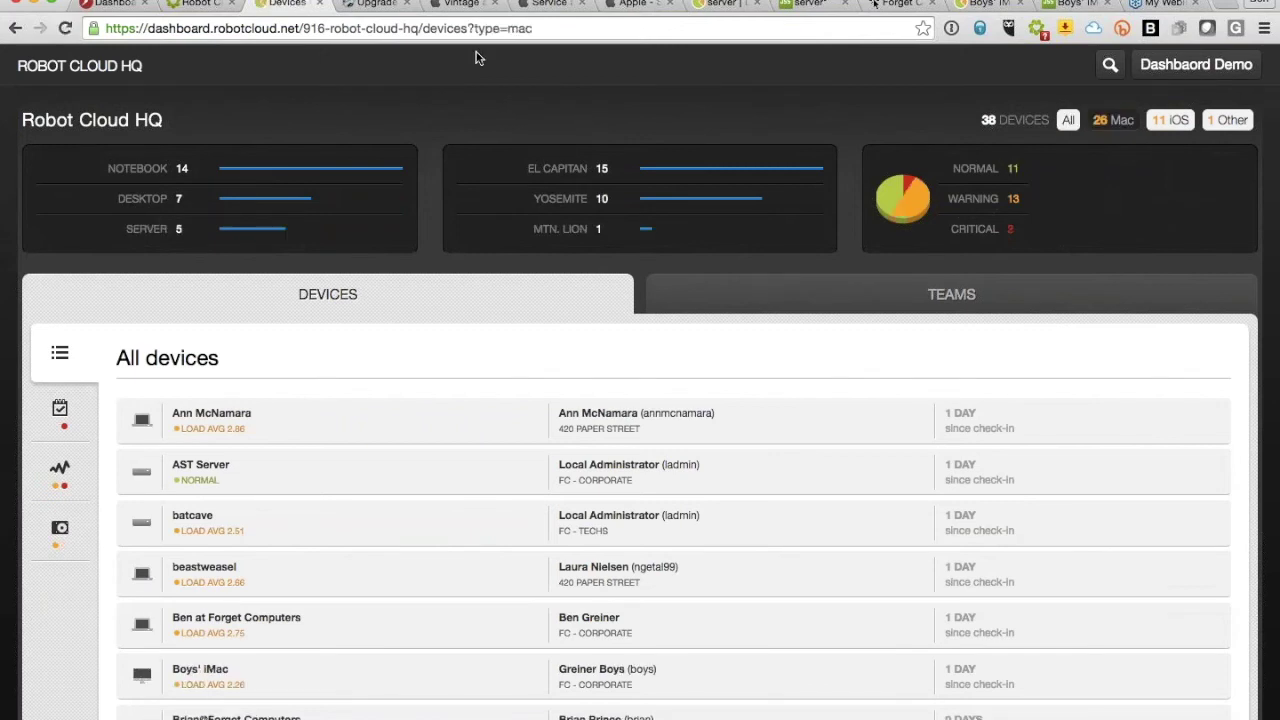
pyautogui.click(424, 30)
pyautogui.click(422, 29)
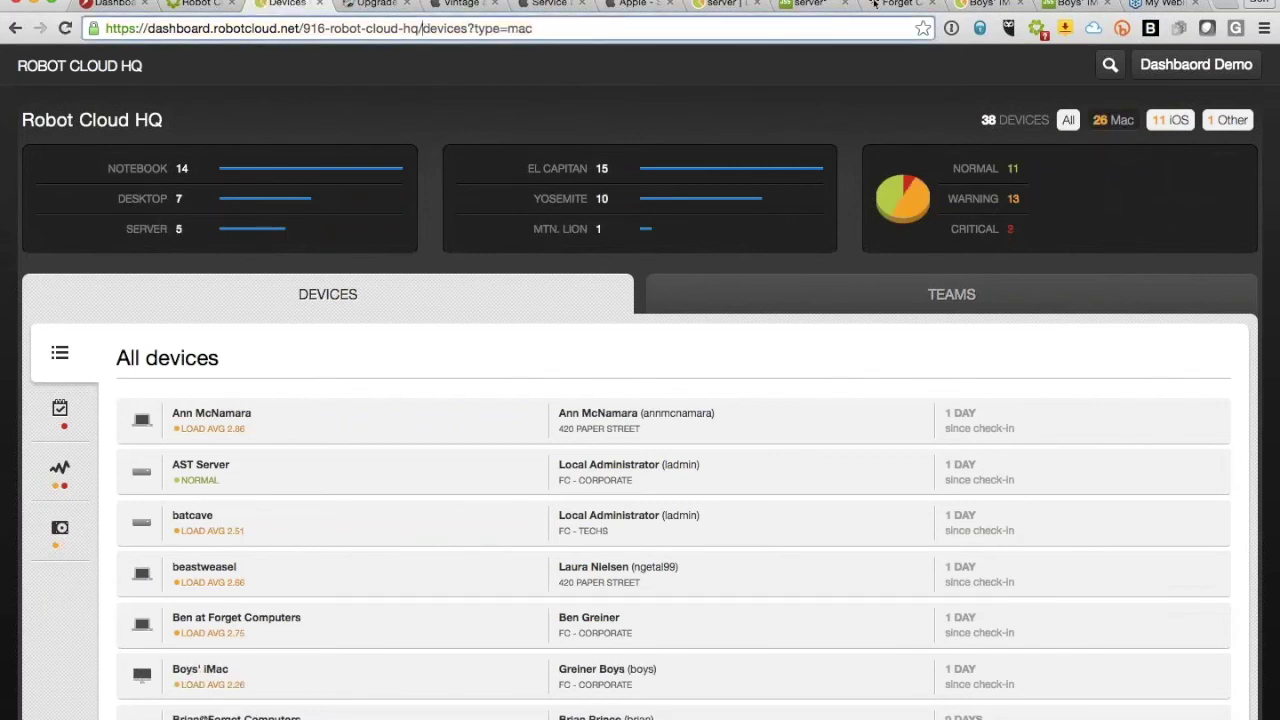
pyautogui.write('reporting')
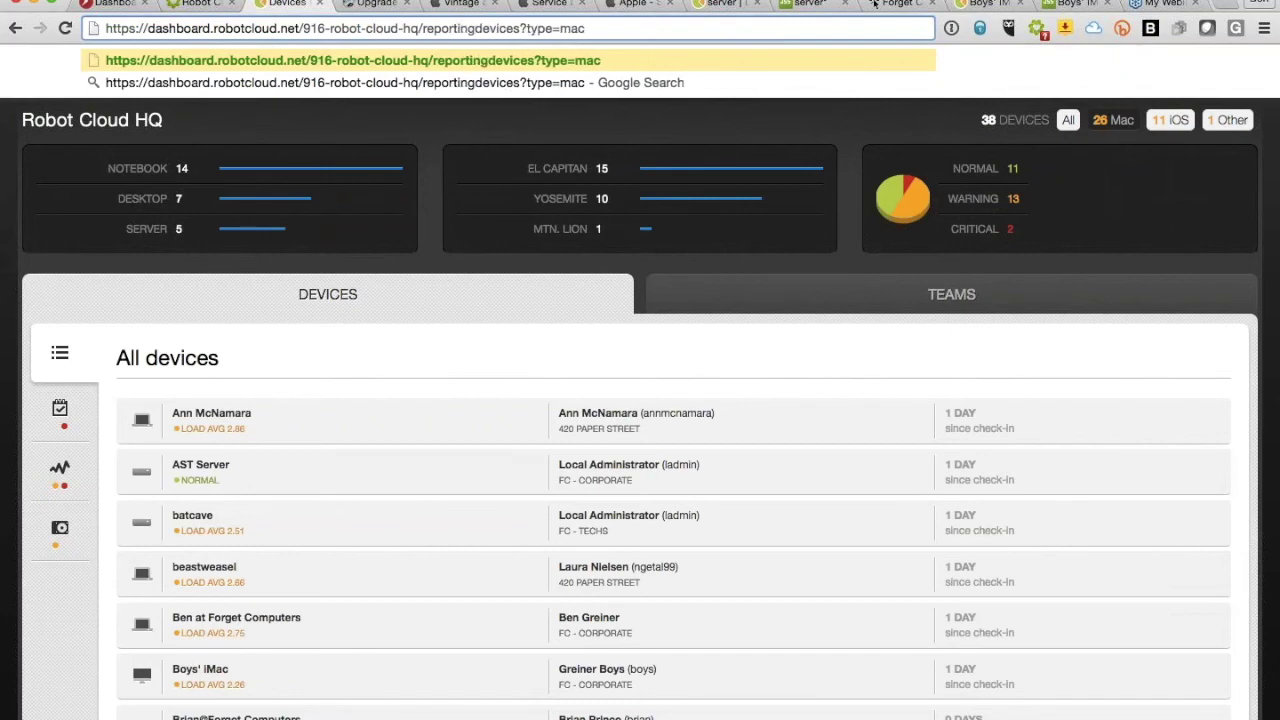
pyautogui.write('/')
pyautogui.press('Return')
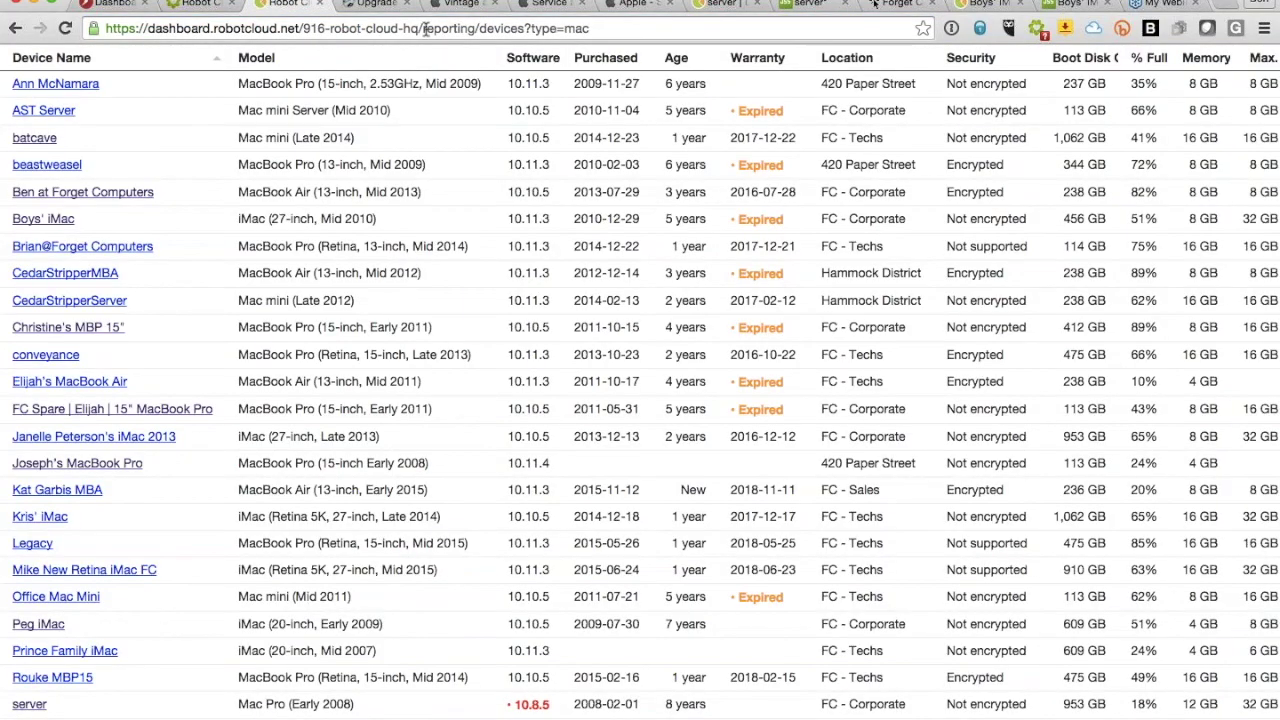
# Sort the Robot Cloud HQ Mac report by warranty and then by age, reviewing the listed devices
pyautogui.scroll(-1, 700, 272)
pyautogui.scroll(1, 700, 272)
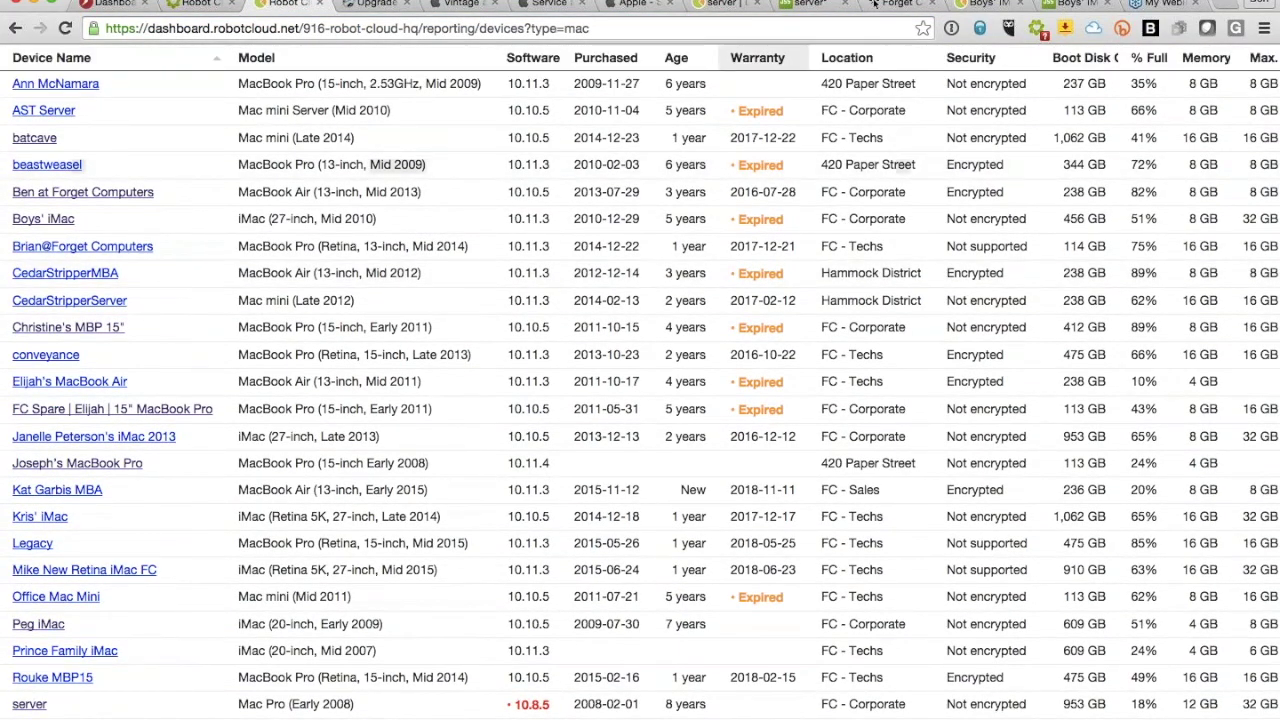
pyautogui.click(745, 60)
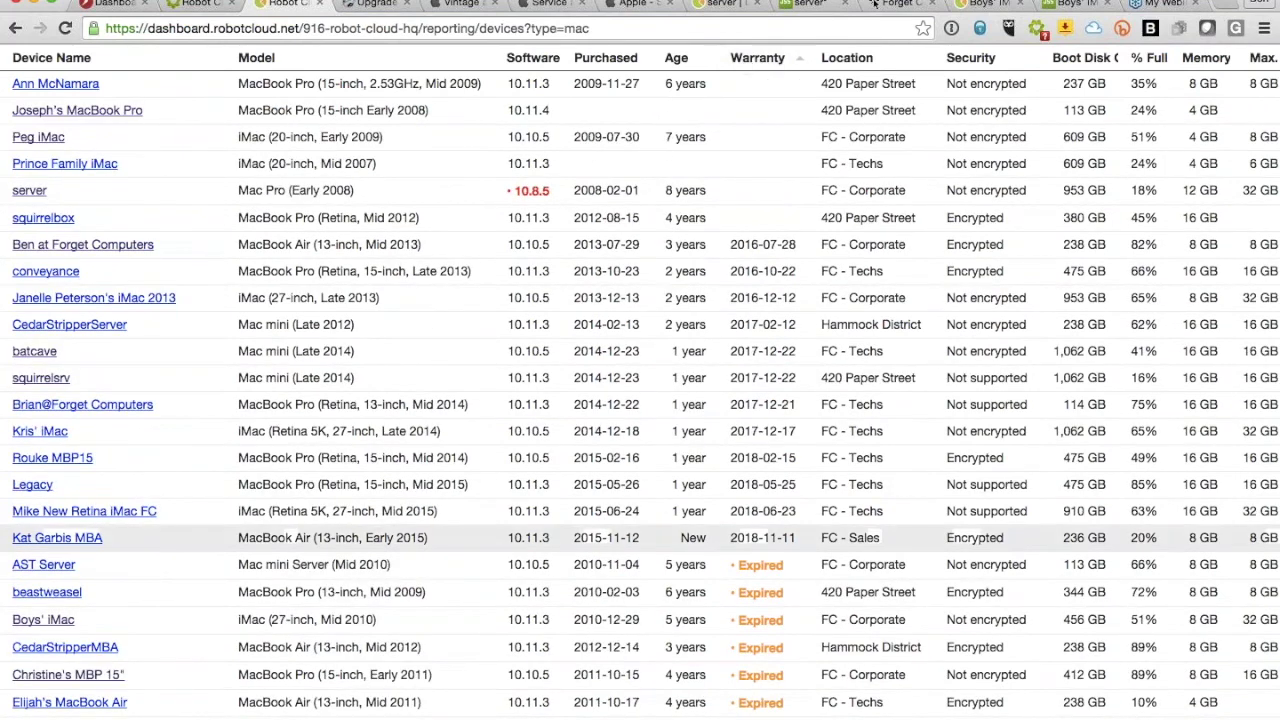
pyautogui.scroll(-1, 700, 537)
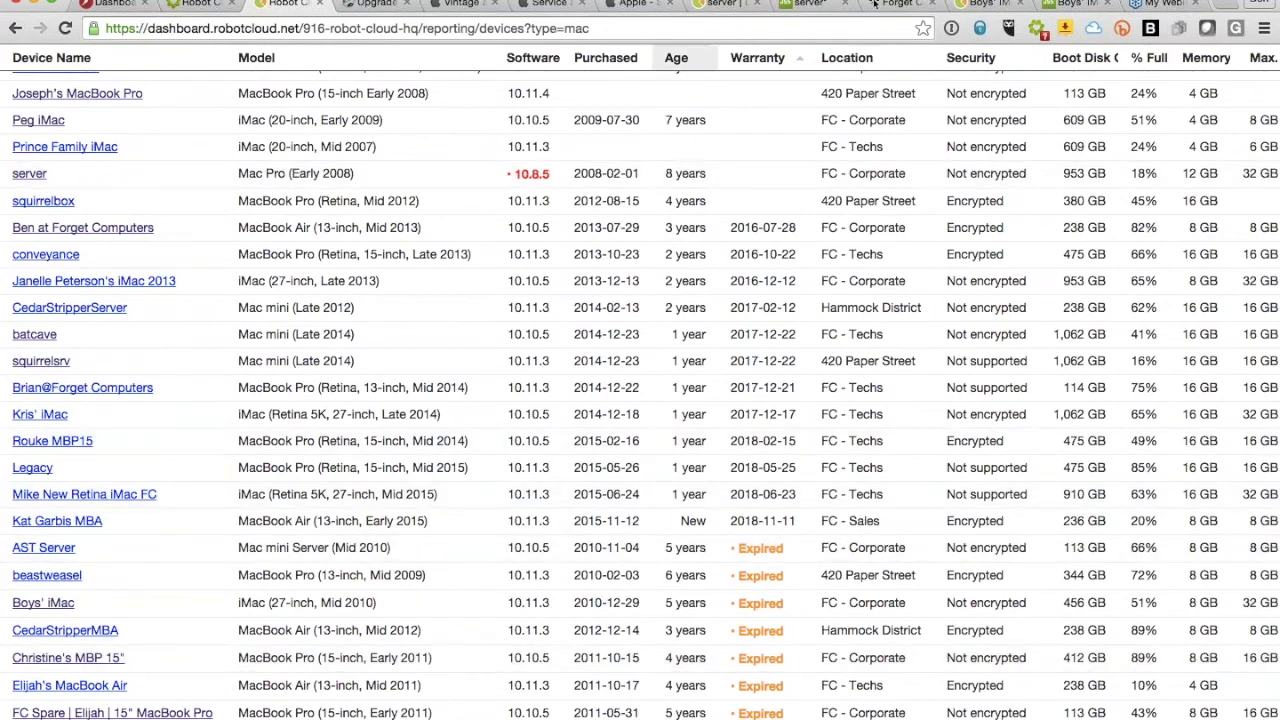
pyautogui.click(682, 58)
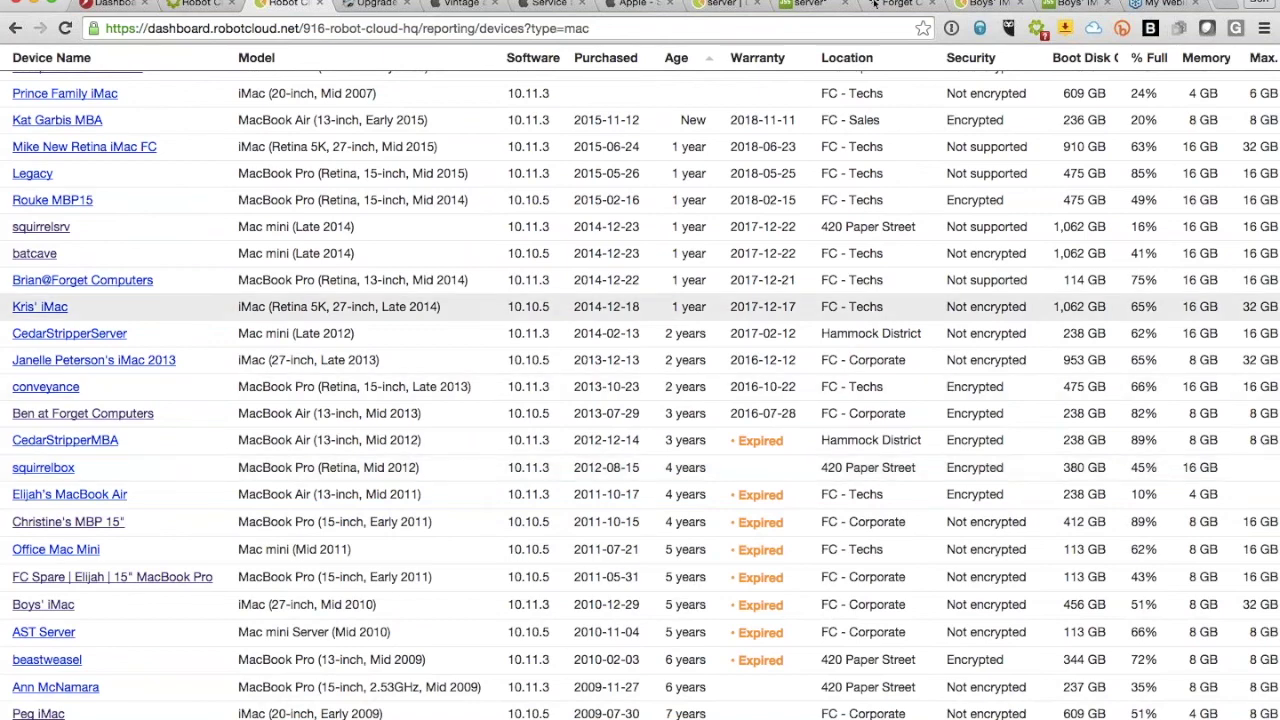
pyautogui.scroll(1, 640, 306)
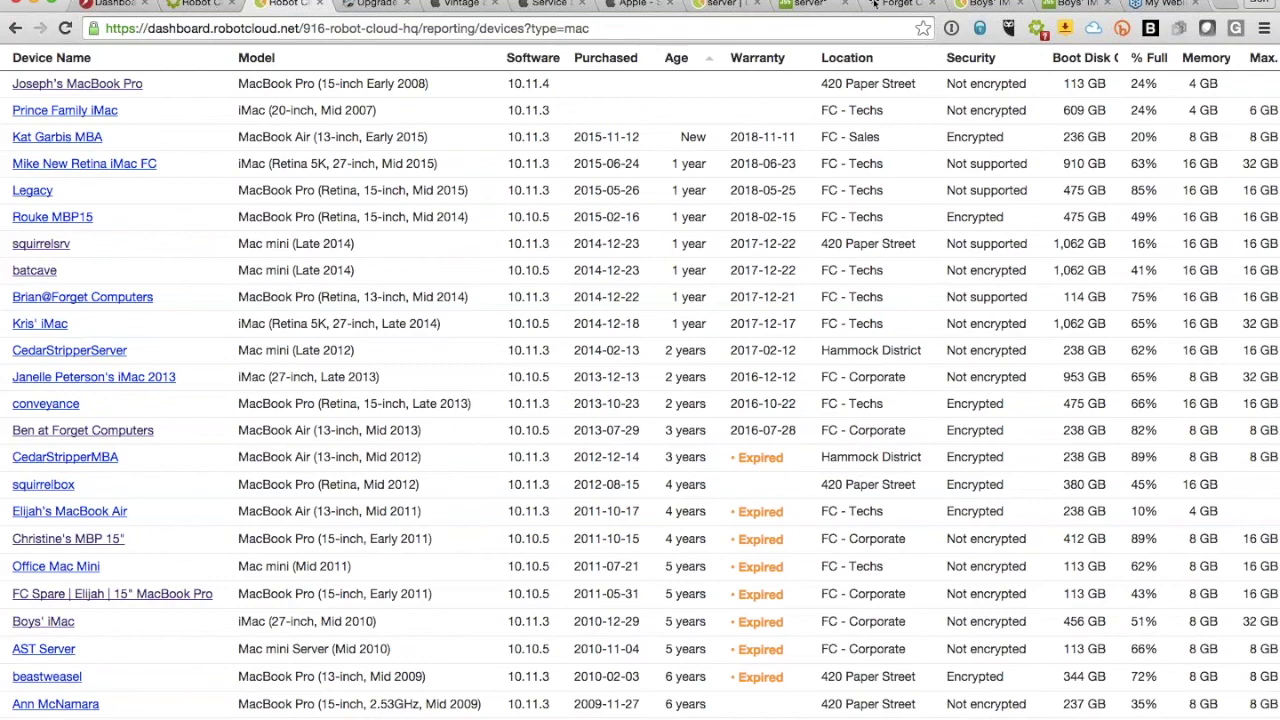
# Return from the report to the Robot Cloud HQ Mac device list and show its teams
pyautogui.click(15, 28)
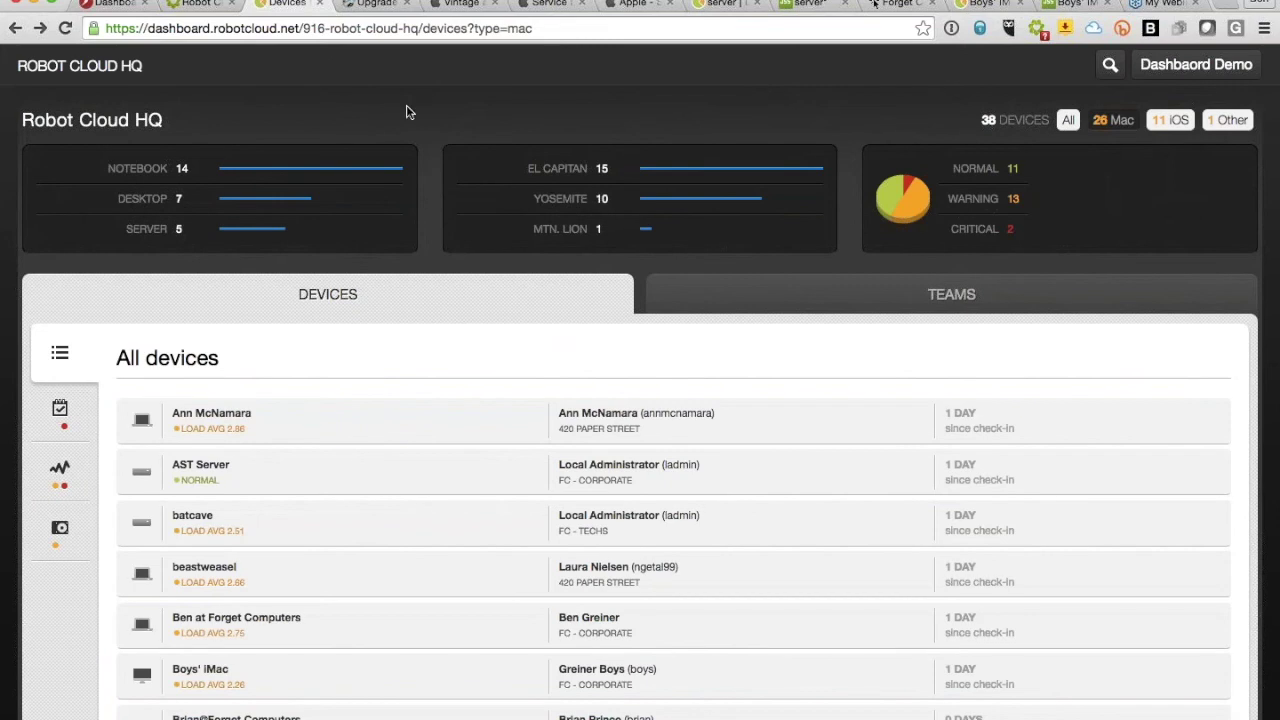
pyautogui.click(922, 297)
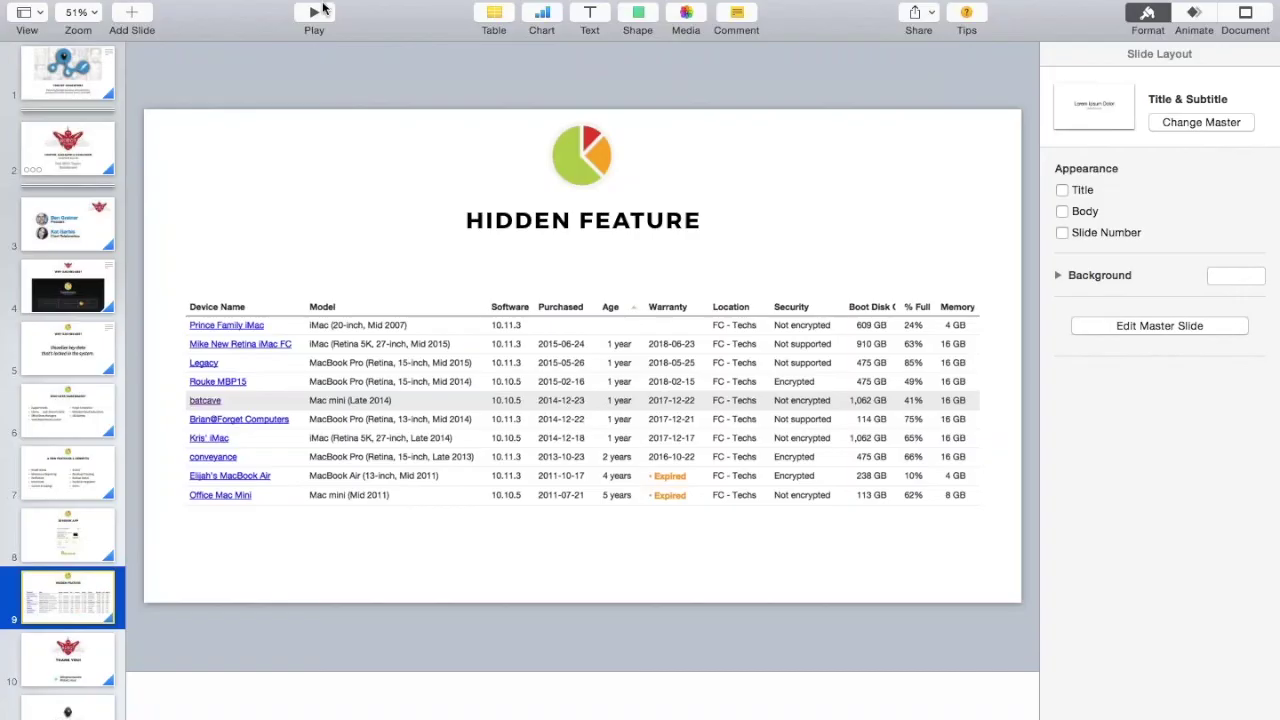
# Switch to Keynote to present the Hidden Feature and Thank You slides, and return to Chrome
pyautogui.click(320, 10)
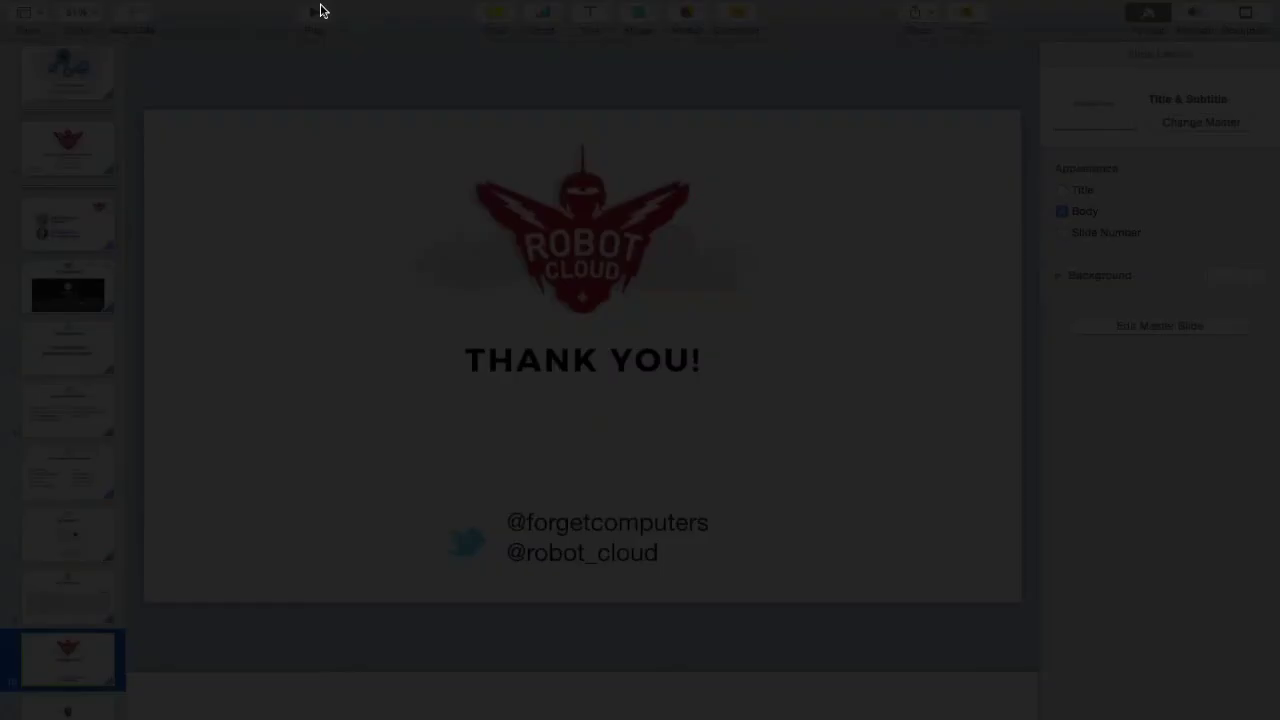
pyautogui.press('super+Tab')
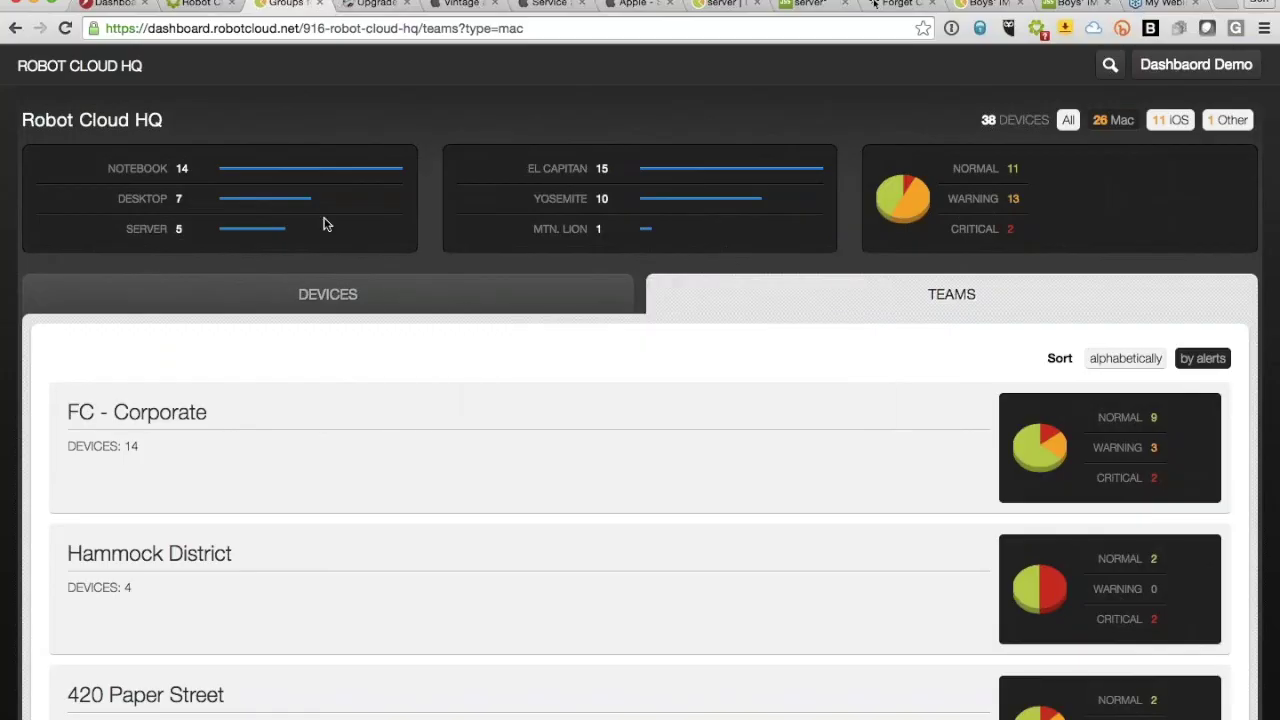
# Return to the Robot Cloud HQ Mac devices and view their Check-in, Workload and Storage alerts
pyautogui.click(291, 296)
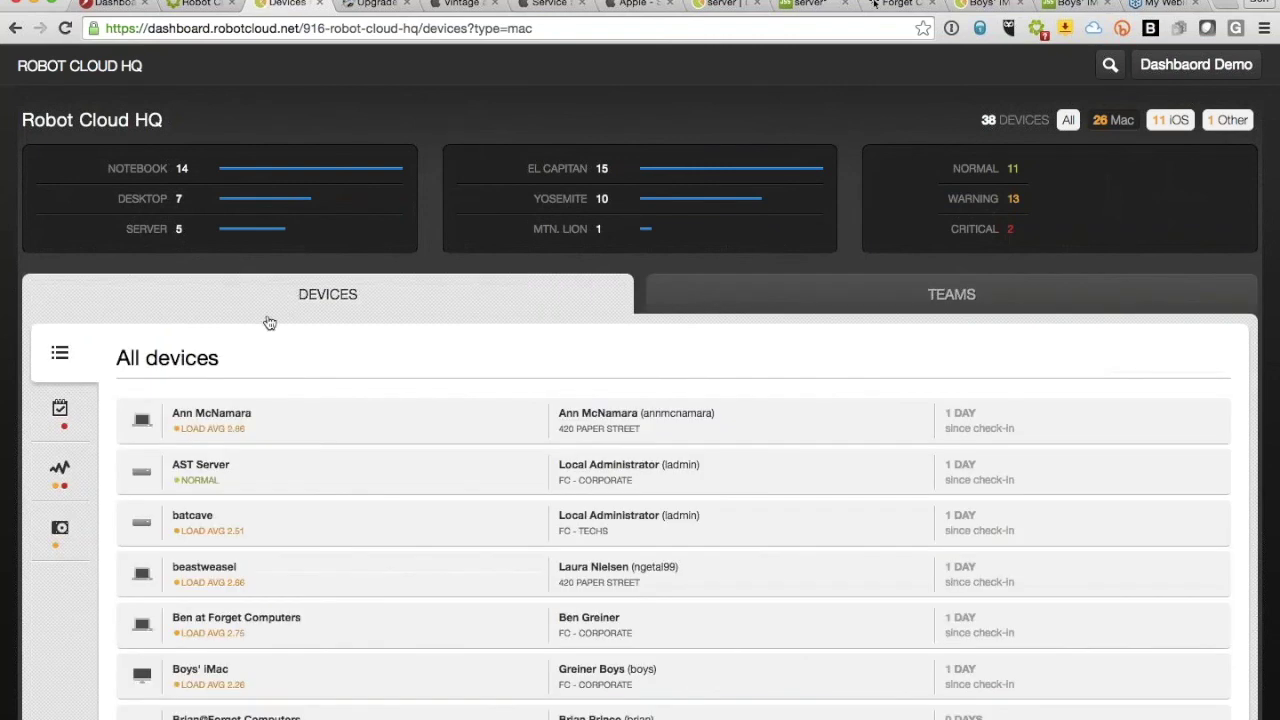
pyautogui.click(60, 410)
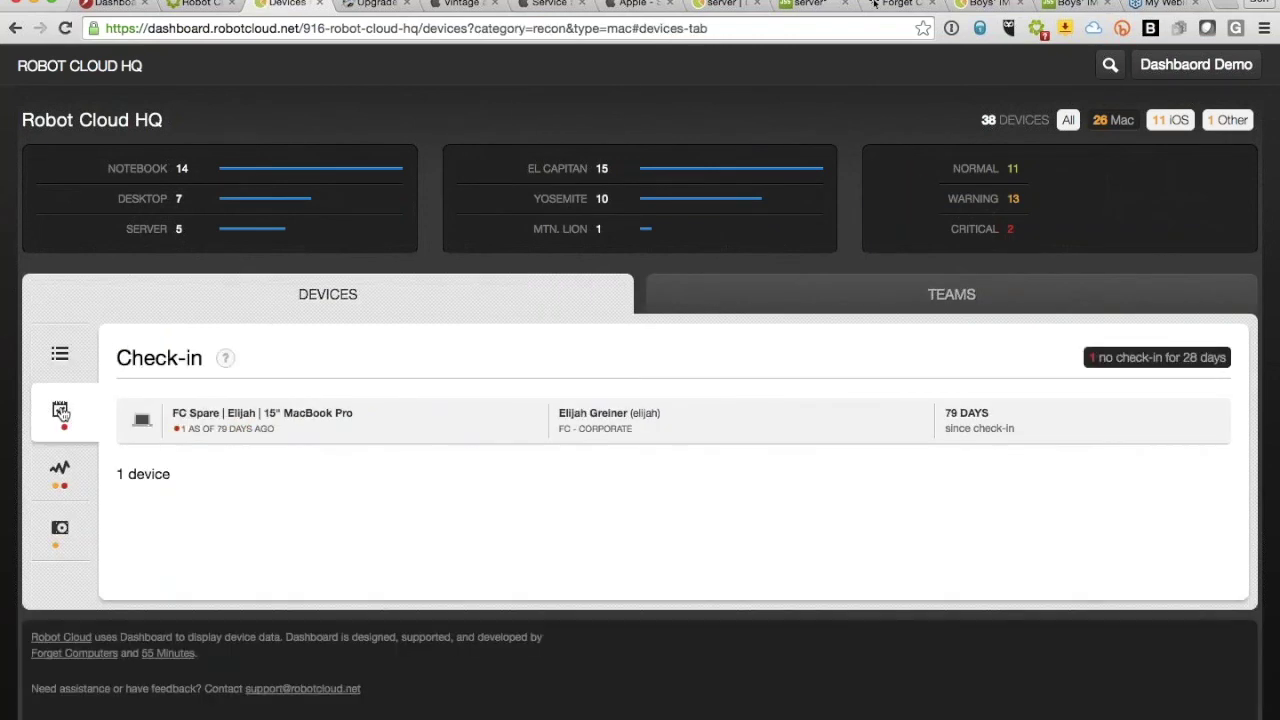
pyautogui.click(57, 476)
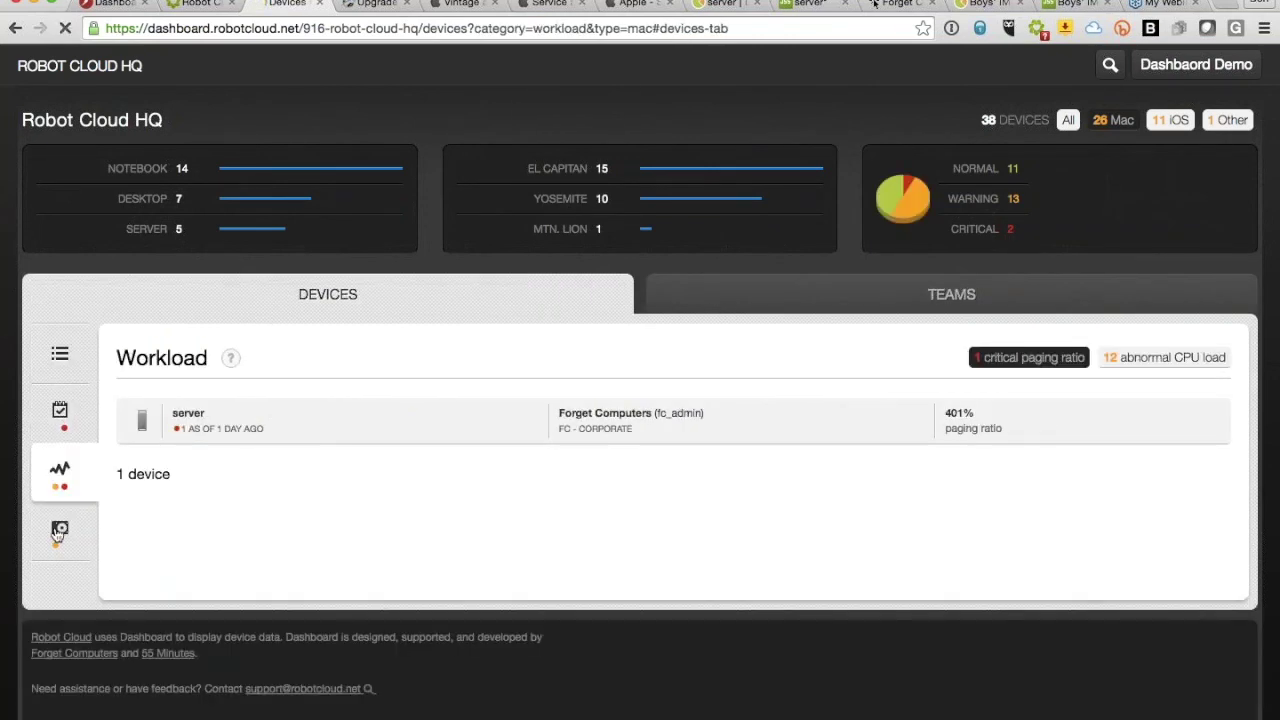
pyautogui.click(59, 530)
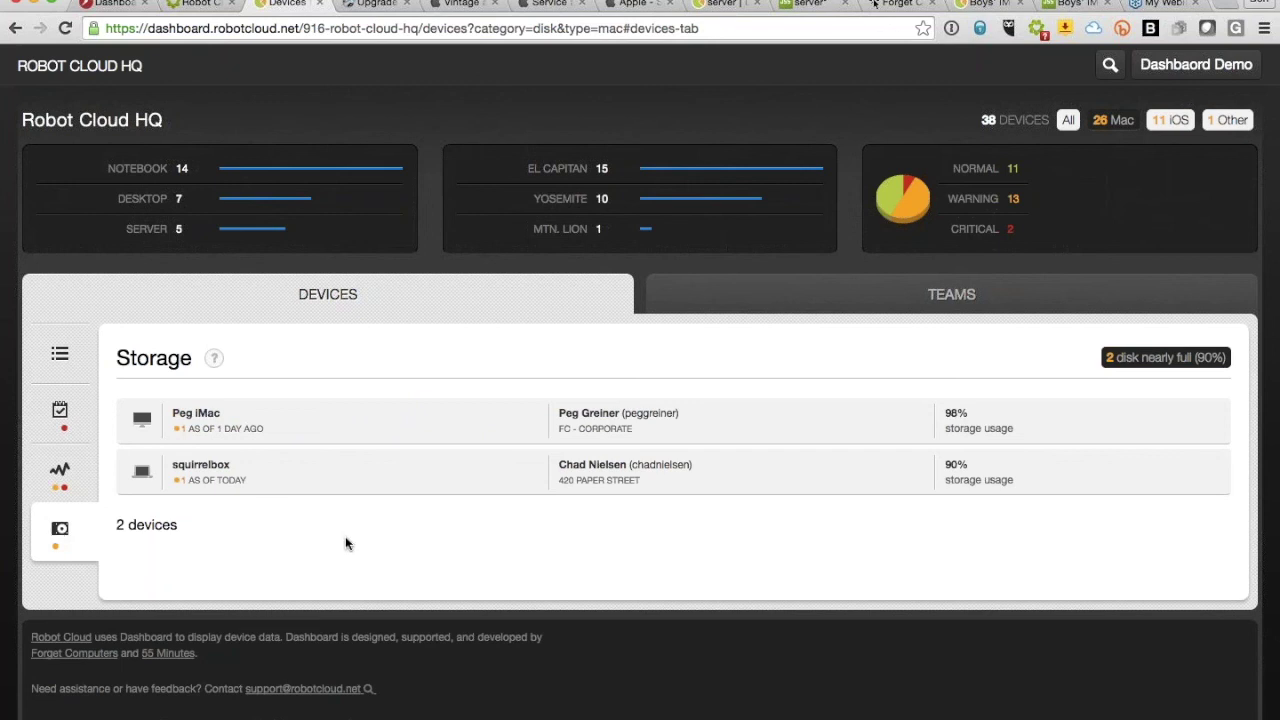
# Open the FC Spare 15-inch MacBook Pro from the Check-in alerts, and follow its JSS link to the inventory record
pyautogui.click(60, 418)
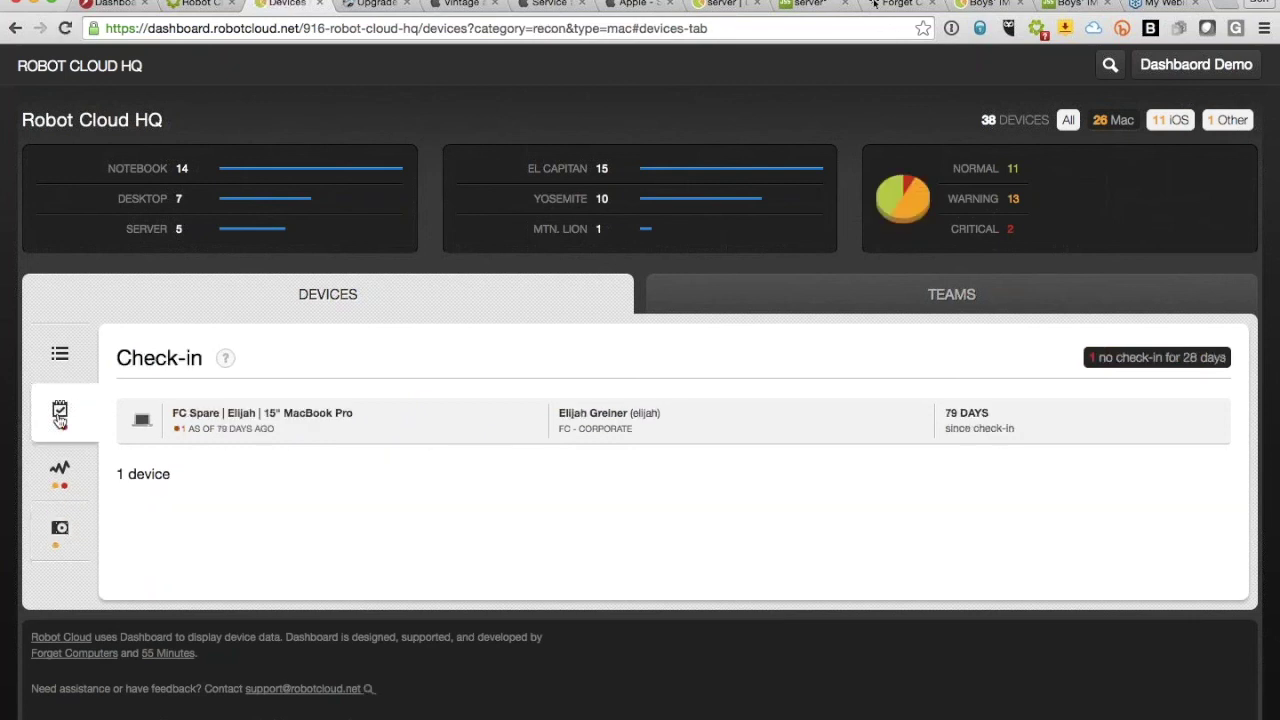
pyautogui.click(388, 425)
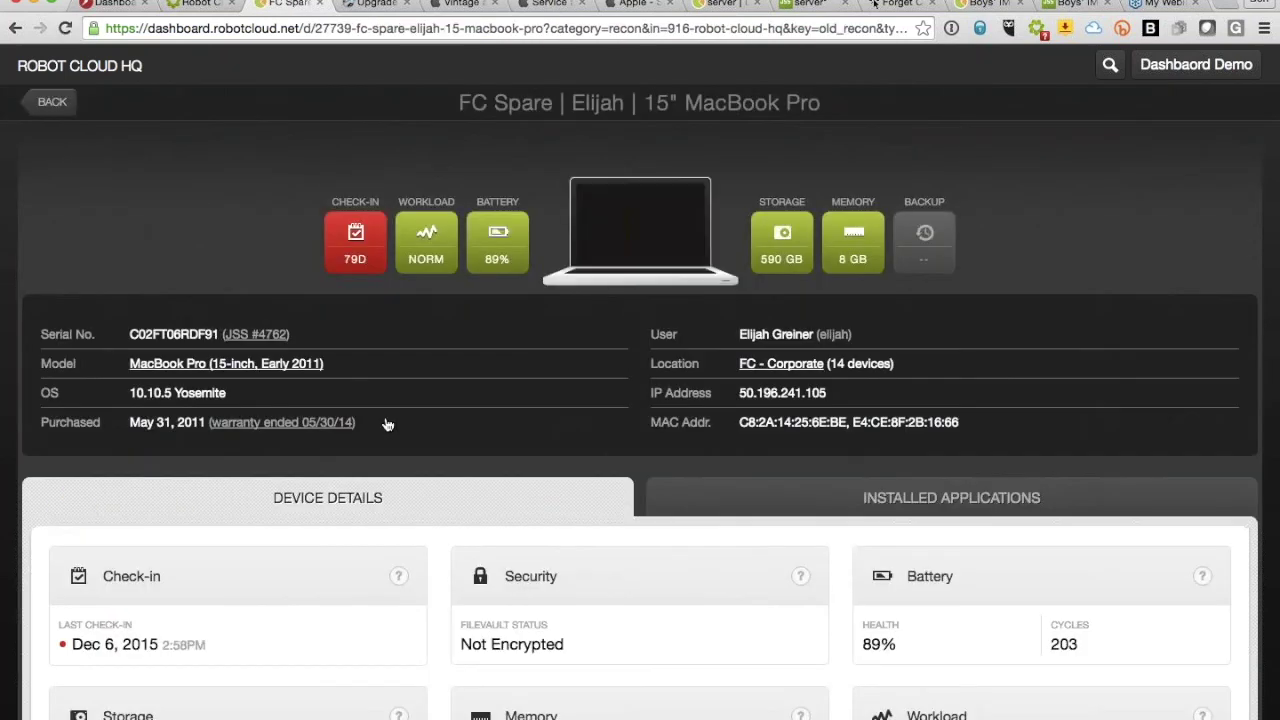
pyautogui.click(240, 338)
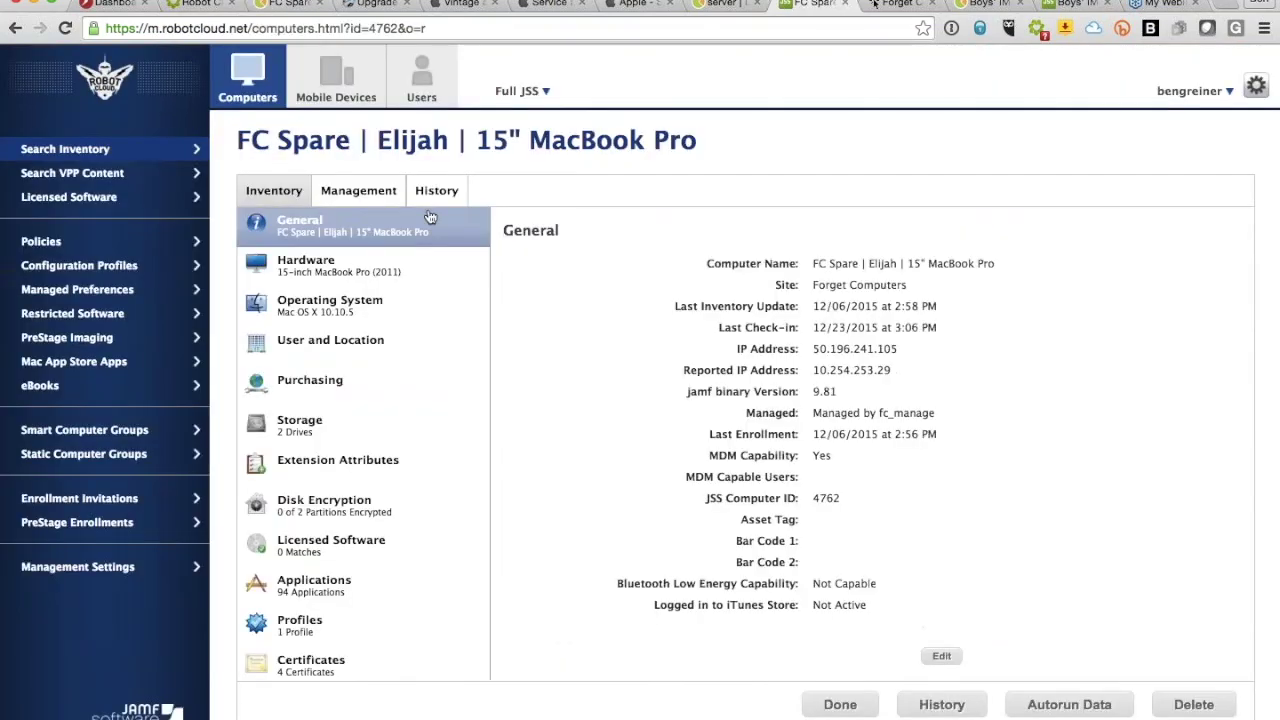
# View the Computer Usage Logs and Policy Logs in the FC Spare MacBook Pro's history
pyautogui.click(440, 192)
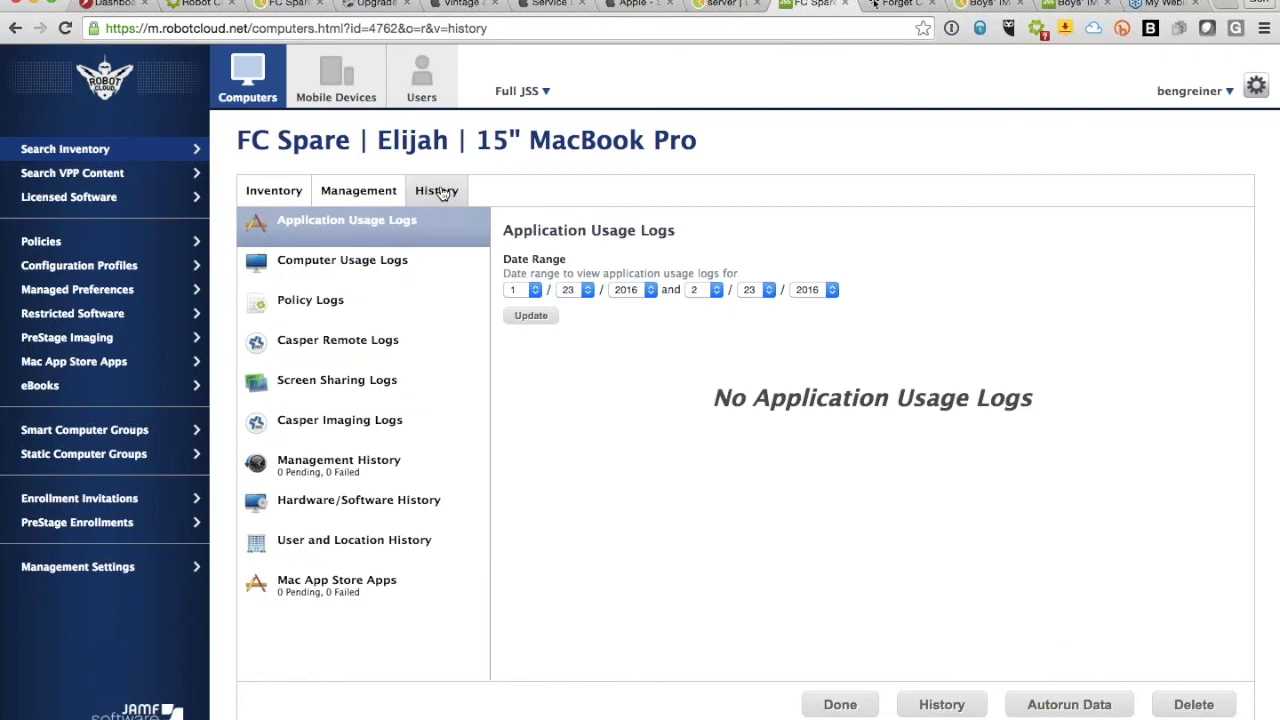
pyautogui.click(320, 268)
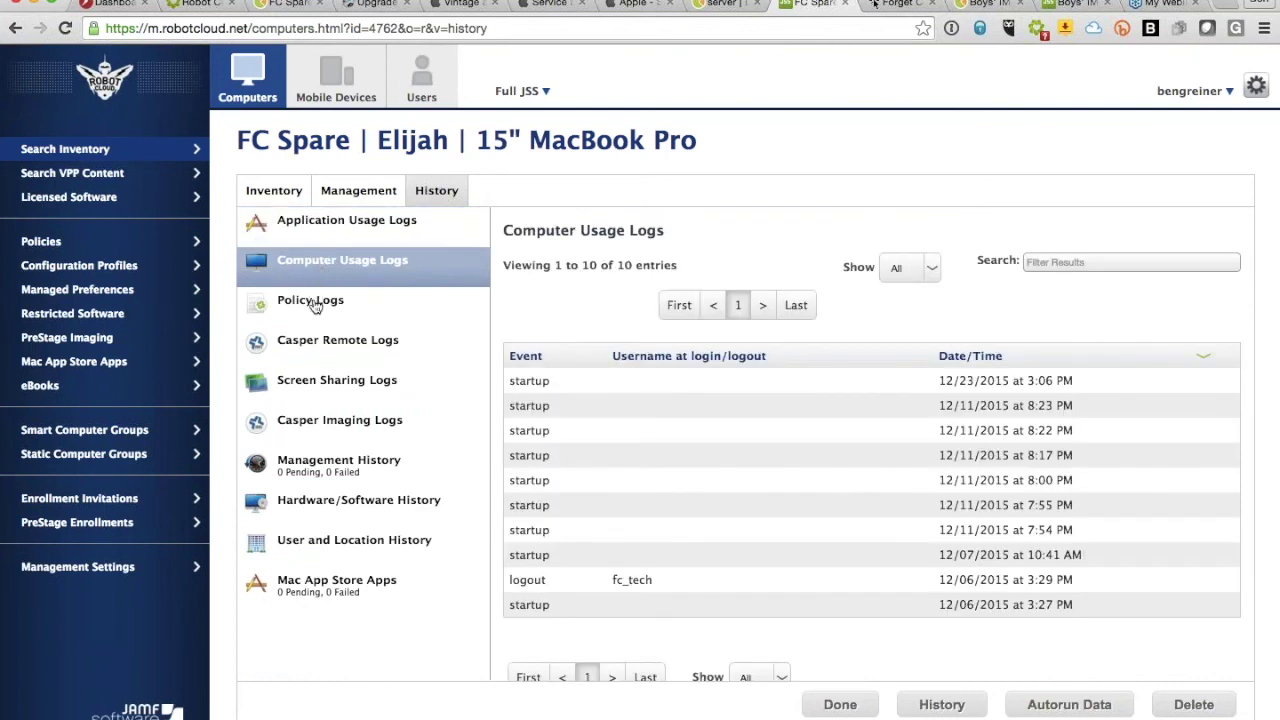
pyautogui.click(315, 306)
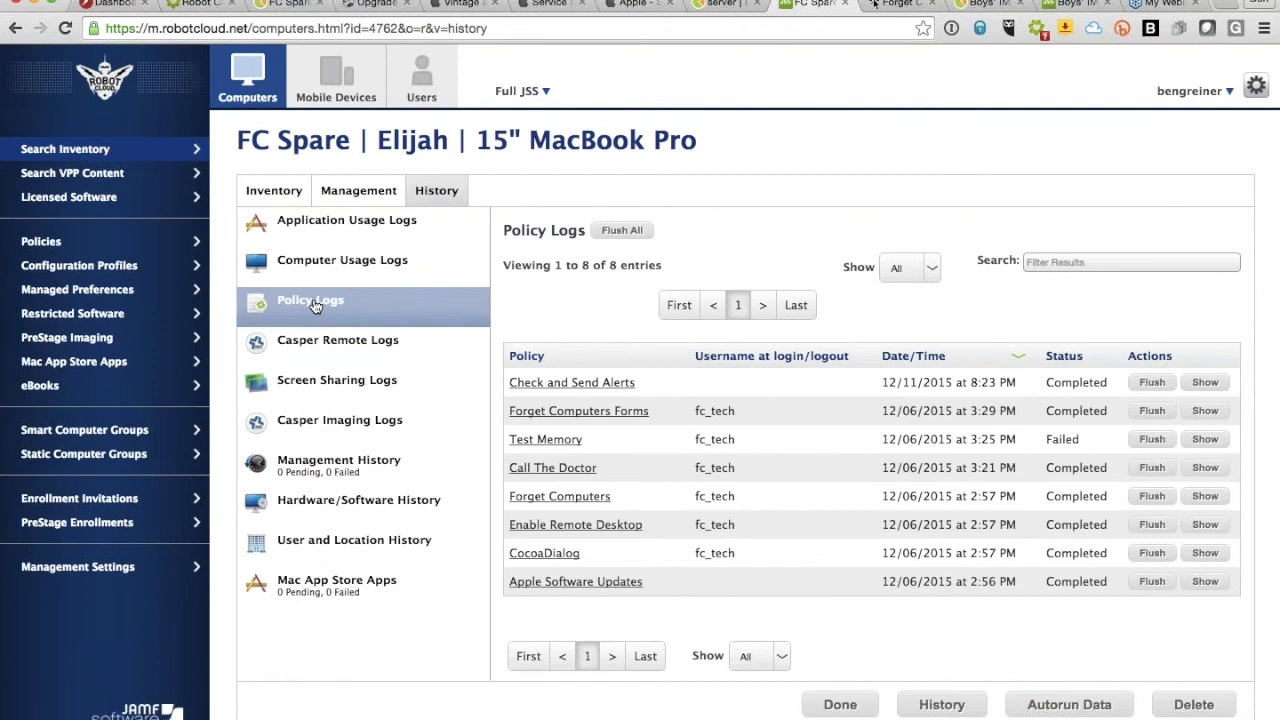